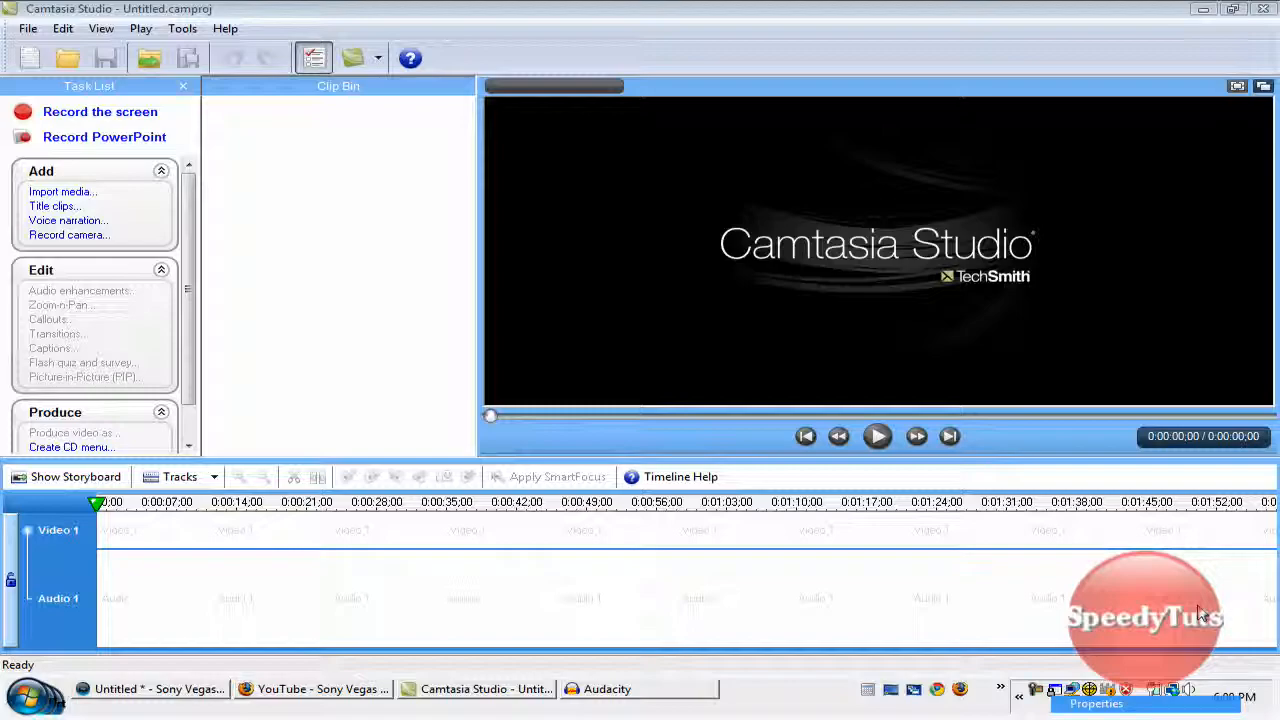
Step: Bring the Camtasia Studio window to the front to begin a new title clip
left_click(215, 195)
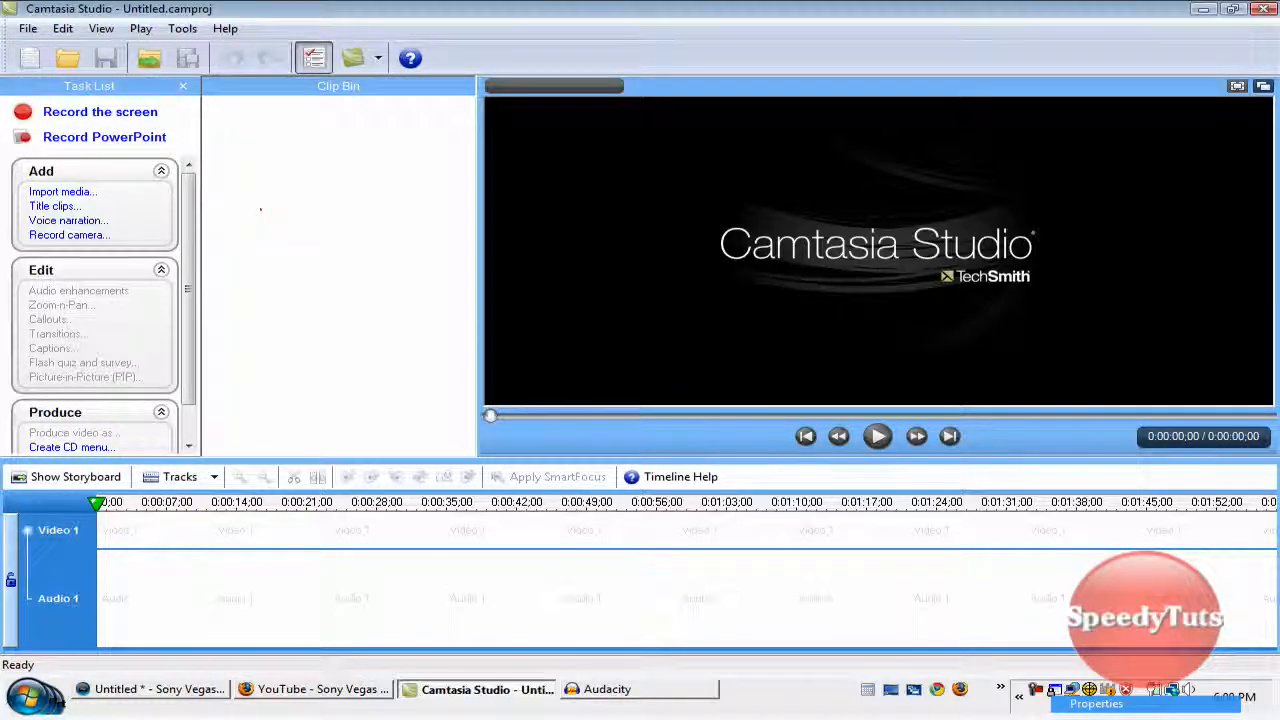
Step: Create a title reading 'Today, You will learn how to use title clips!' and set all its text to 72-point
left_click(62, 208)
type("To")
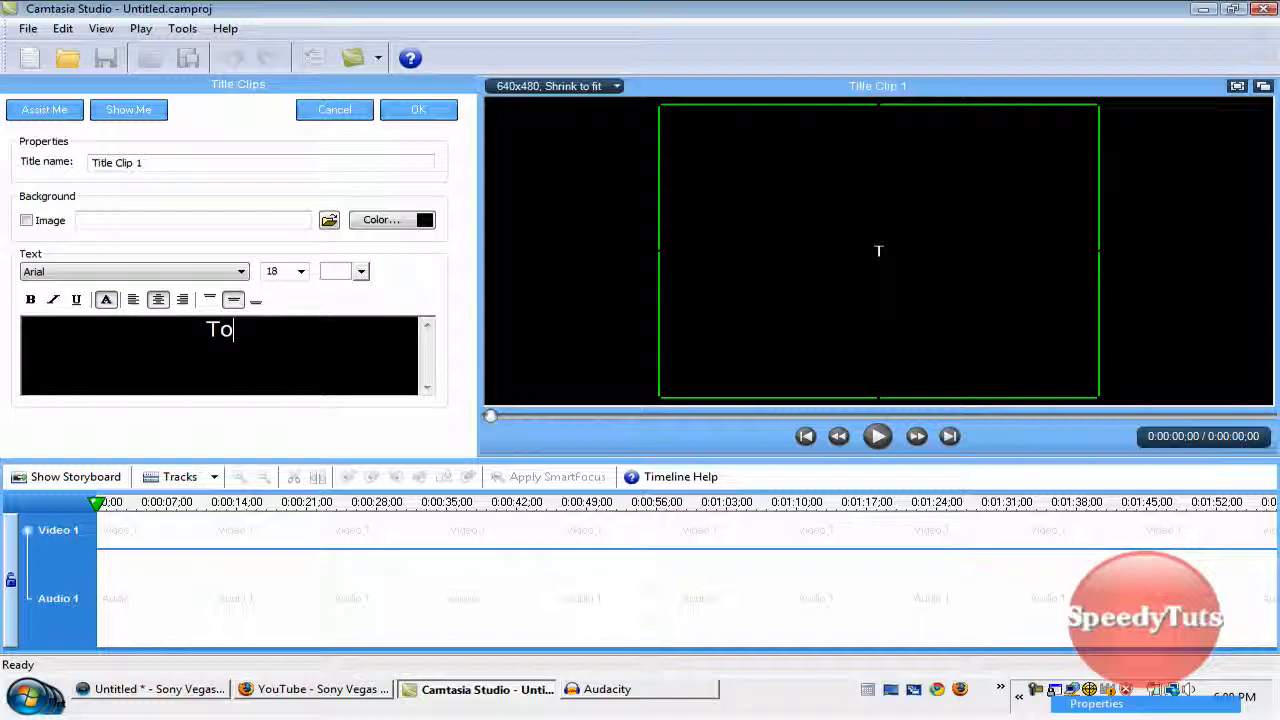
type("day, You will learn how to use title clips!")
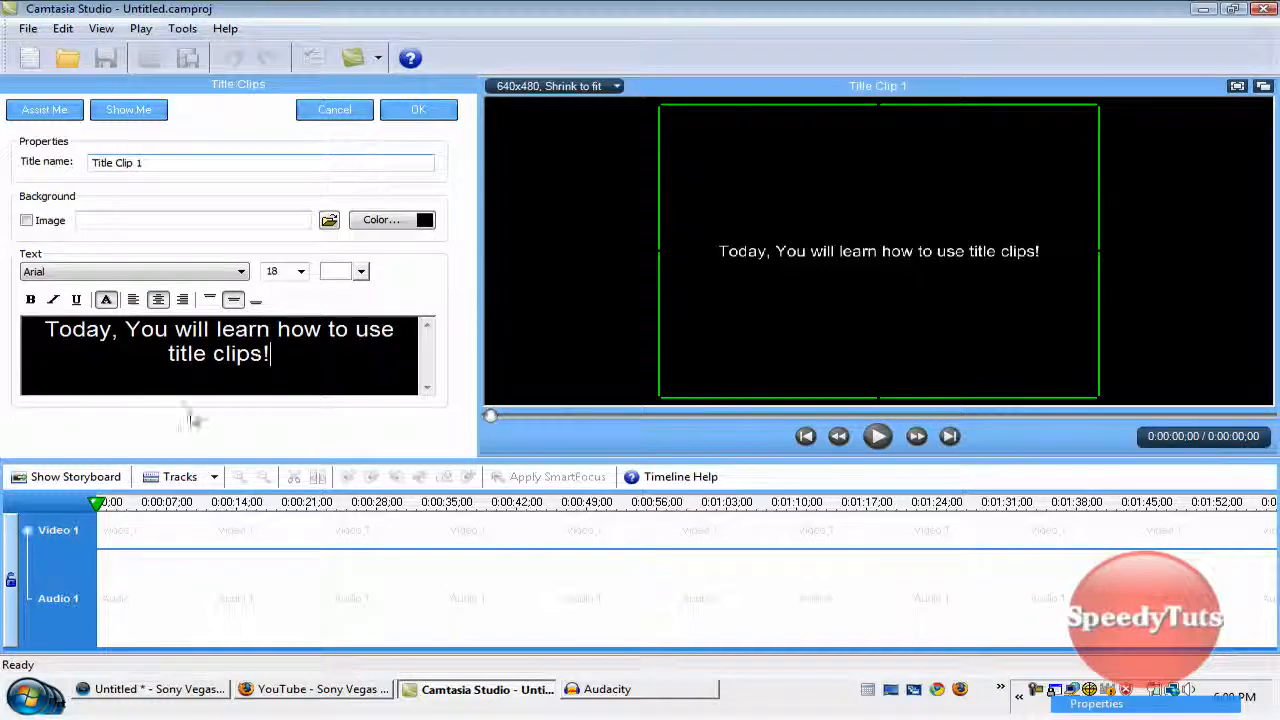
key("shift+Left")
key("shift+Left")
key("shift+Left")
key("ctrl+a")
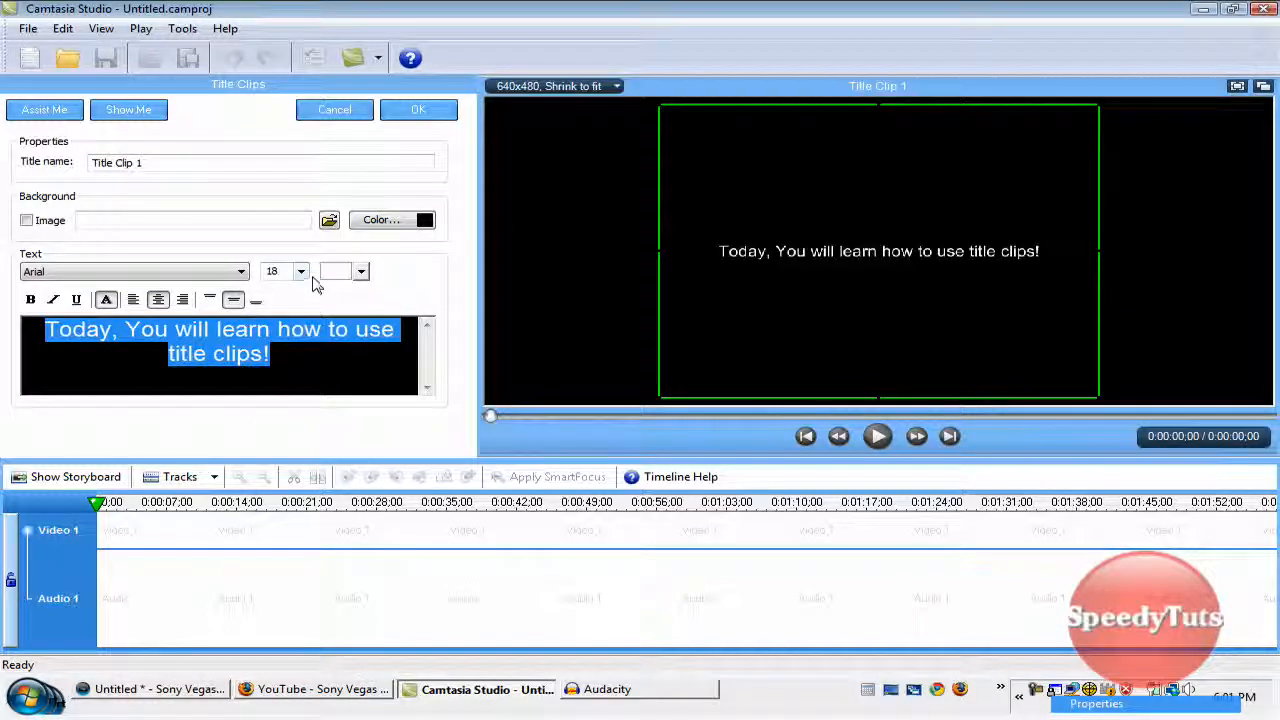
left_click(301, 272)
left_click(286, 470)
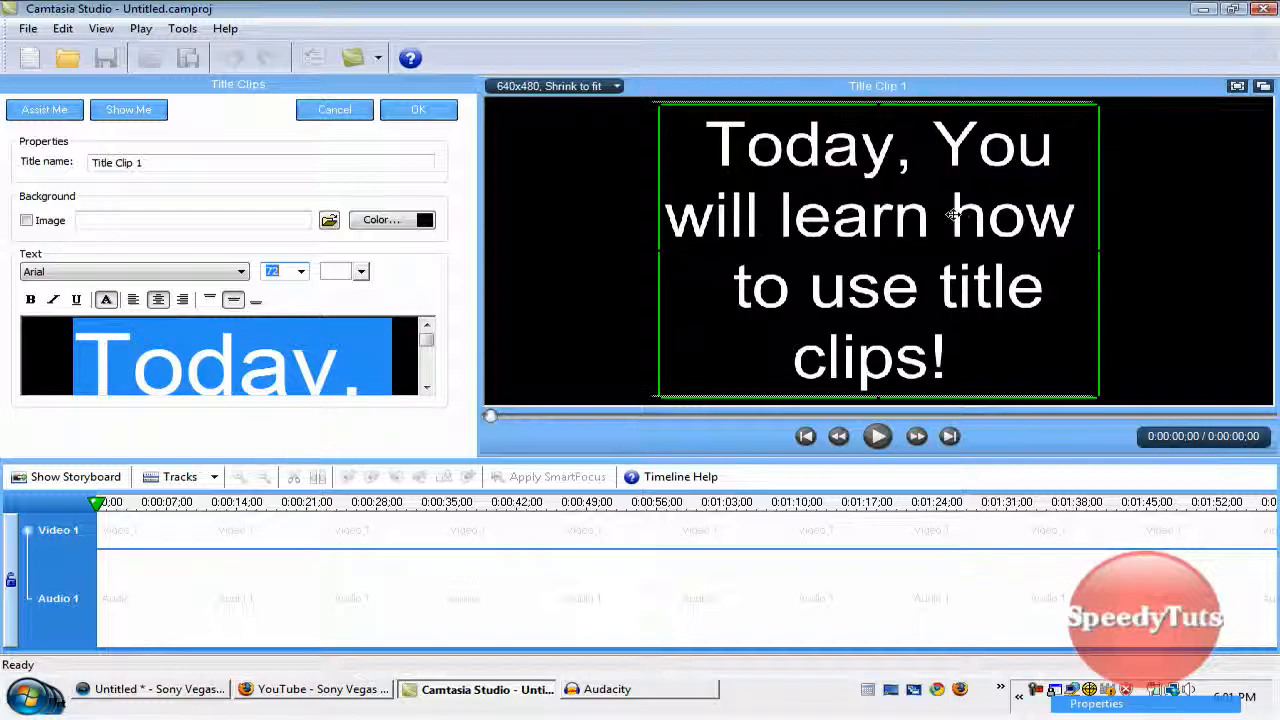
left_click_drag(967, 218, 965, 217)
left_click(965, 217)
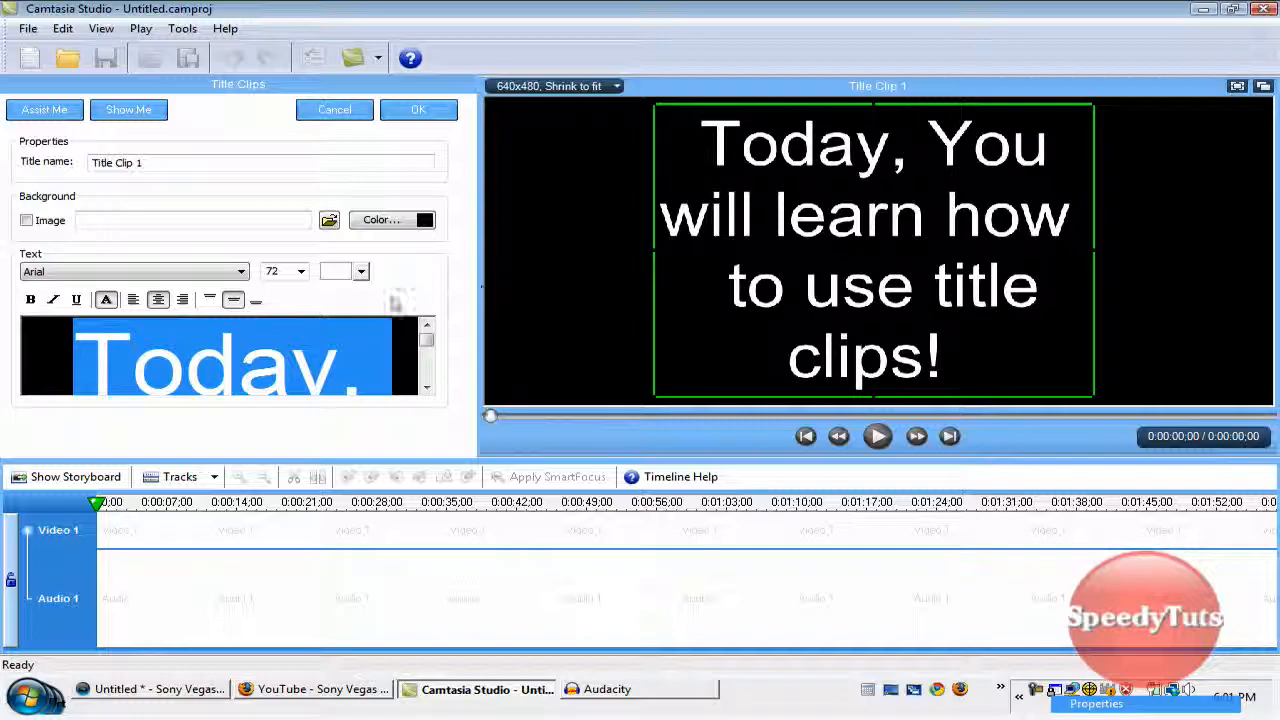
Step: Pick a red background colour, then switch to an image background from Pictures > Weather > Lightning
left_click(381, 220)
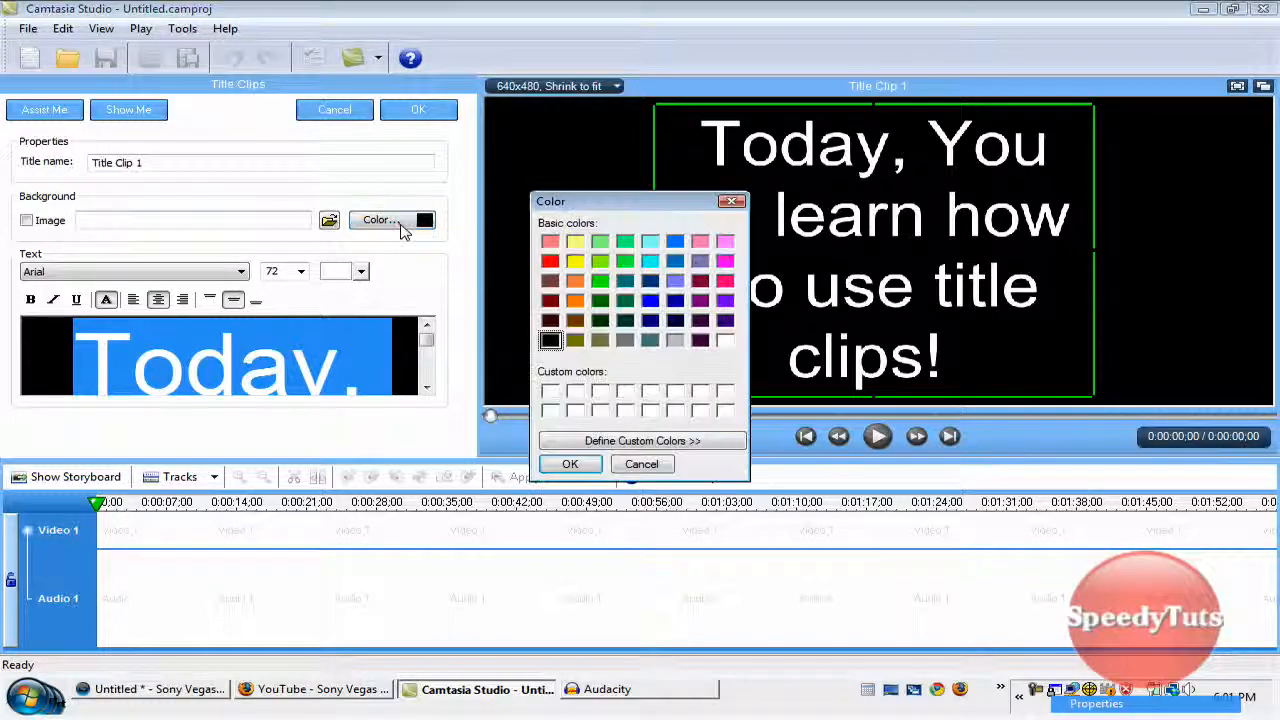
left_click(550, 262)
left_click(570, 464)
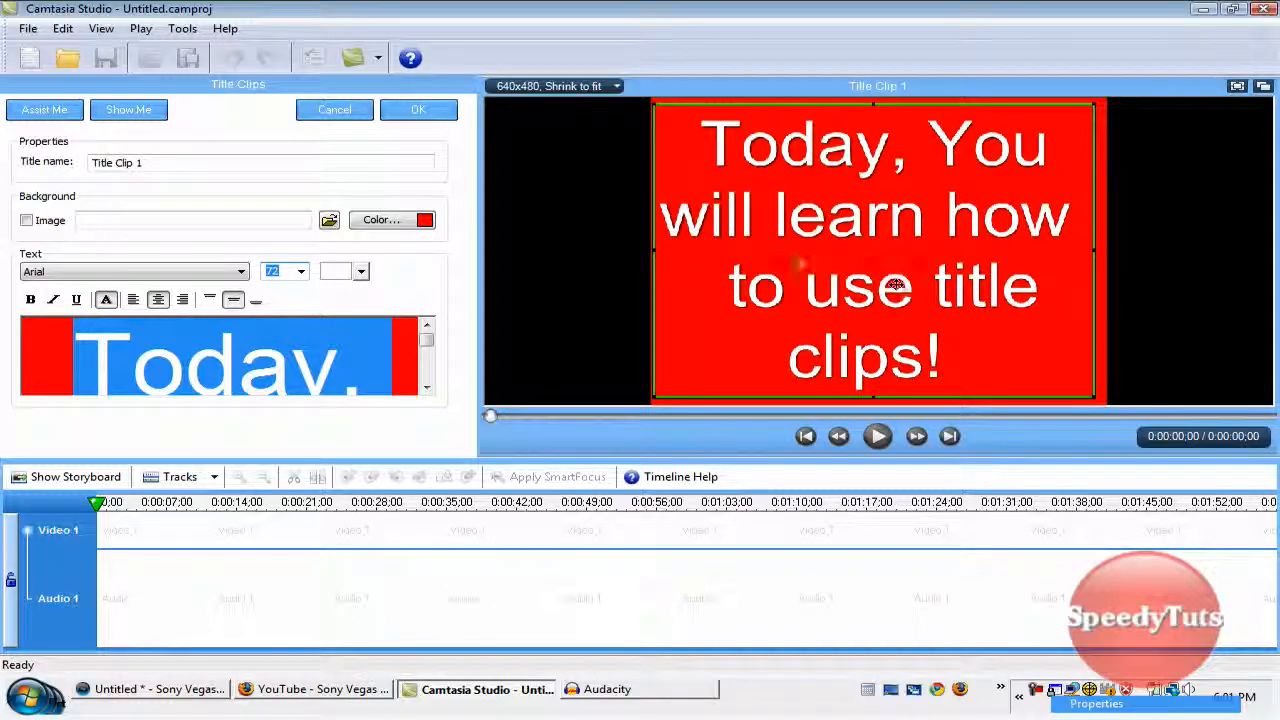
left_click(26, 220)
left_click(329, 220)
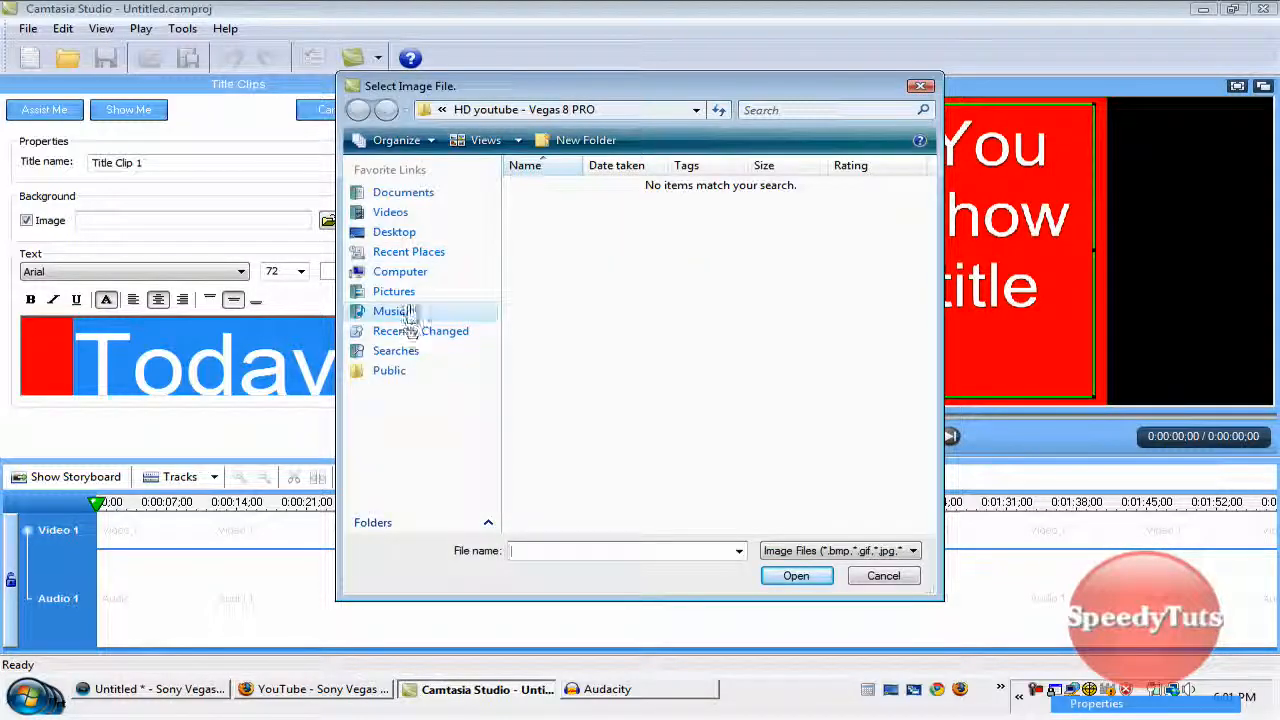
left_click(394, 291)
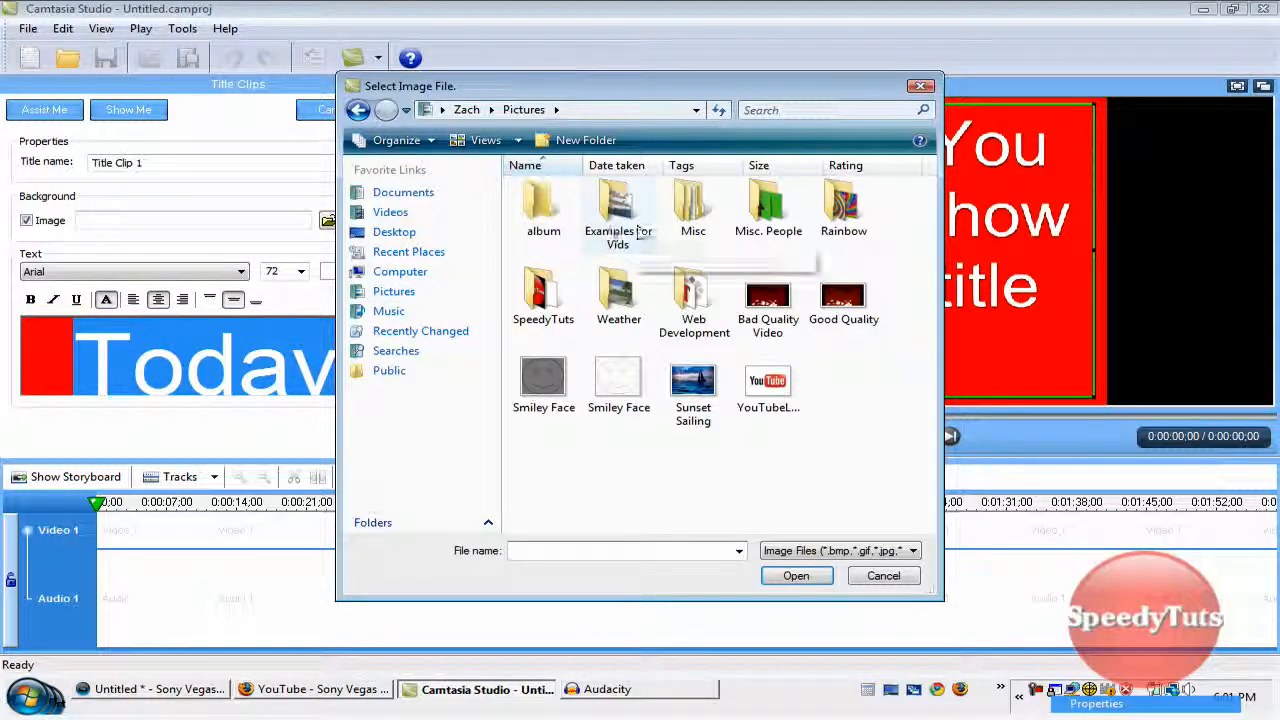
double_click(619, 295)
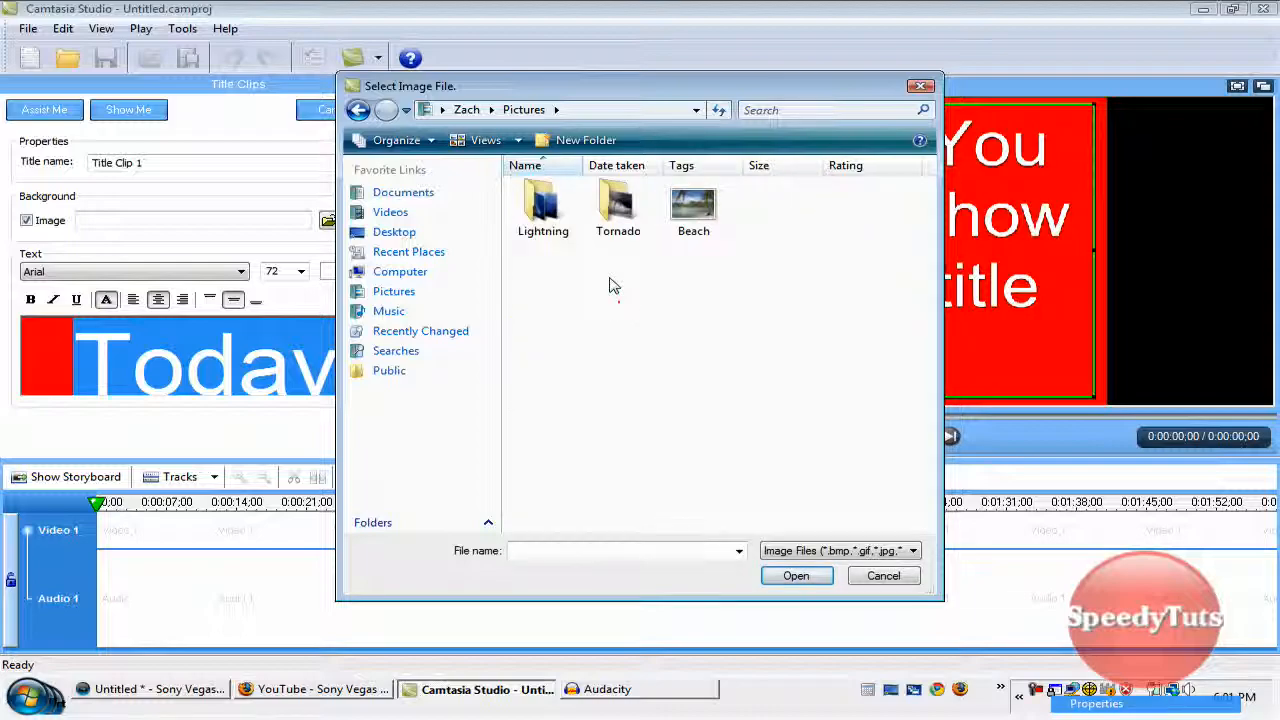
double_click(543, 215)
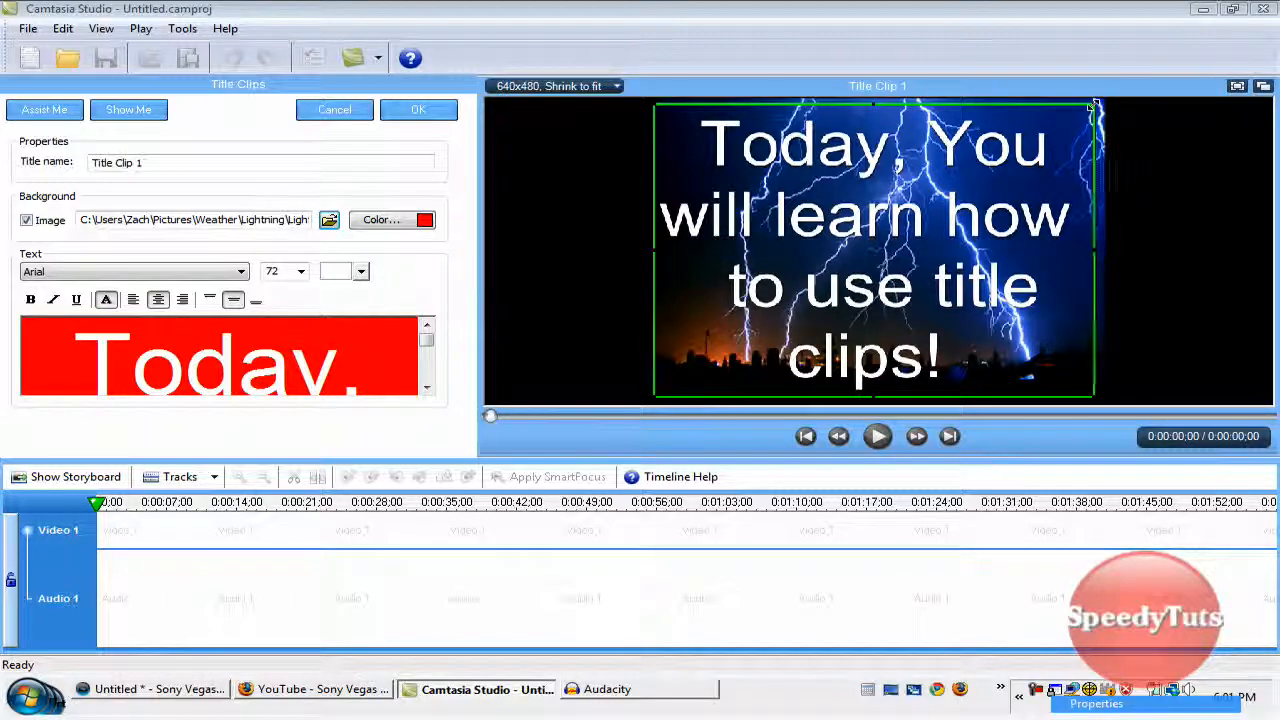
Step: Enlarge and reposition the title text box in the preview and save the title as Title Clip 1
left_click_drag(1097, 110, 1106, 100)
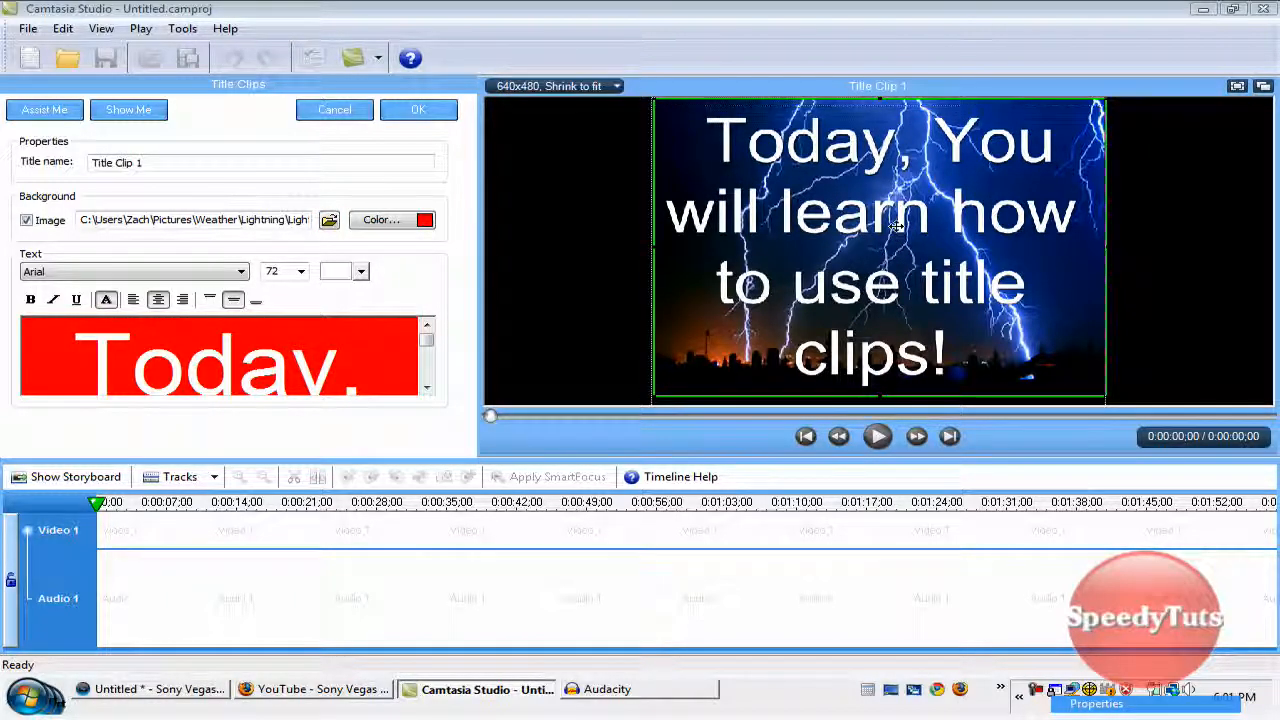
mouse_move(897, 238)
left_mouse_down()
mouse_move(905, 262)
mouse_move(862, 266)
left_mouse_up()
left_click_drag(880, 398, 880, 406)
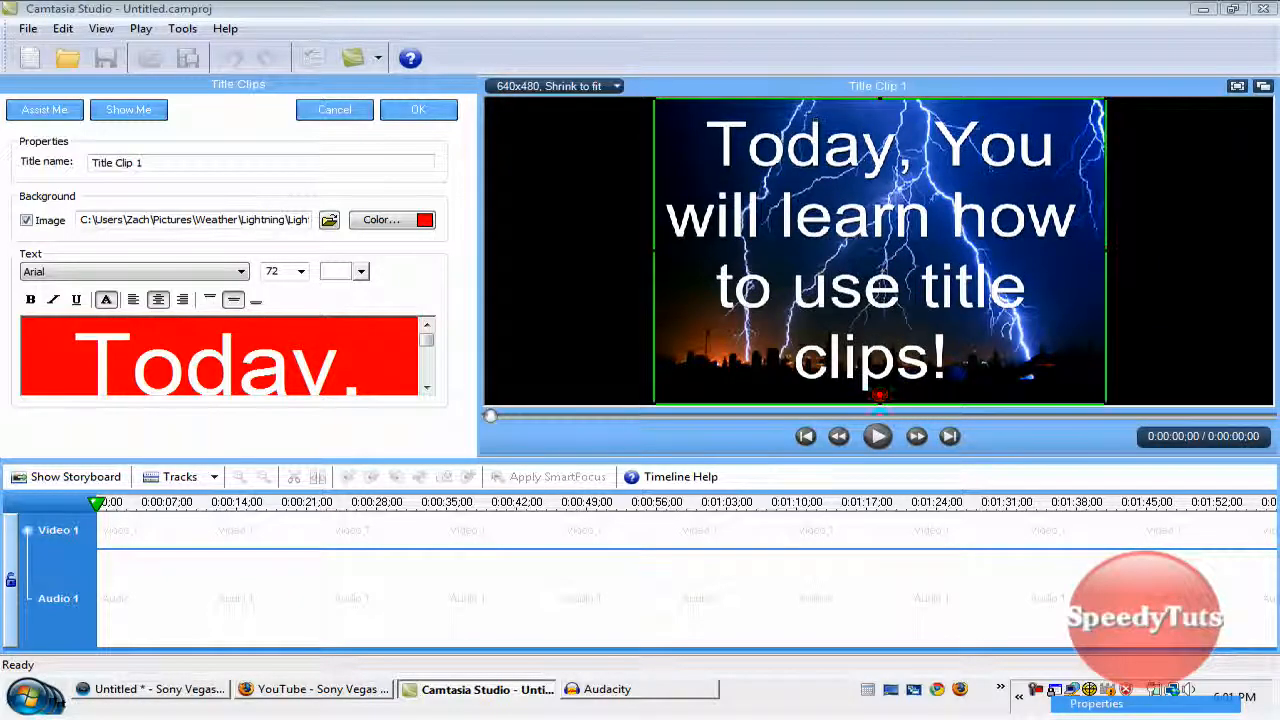
left_click_drag(653, 250, 650, 250)
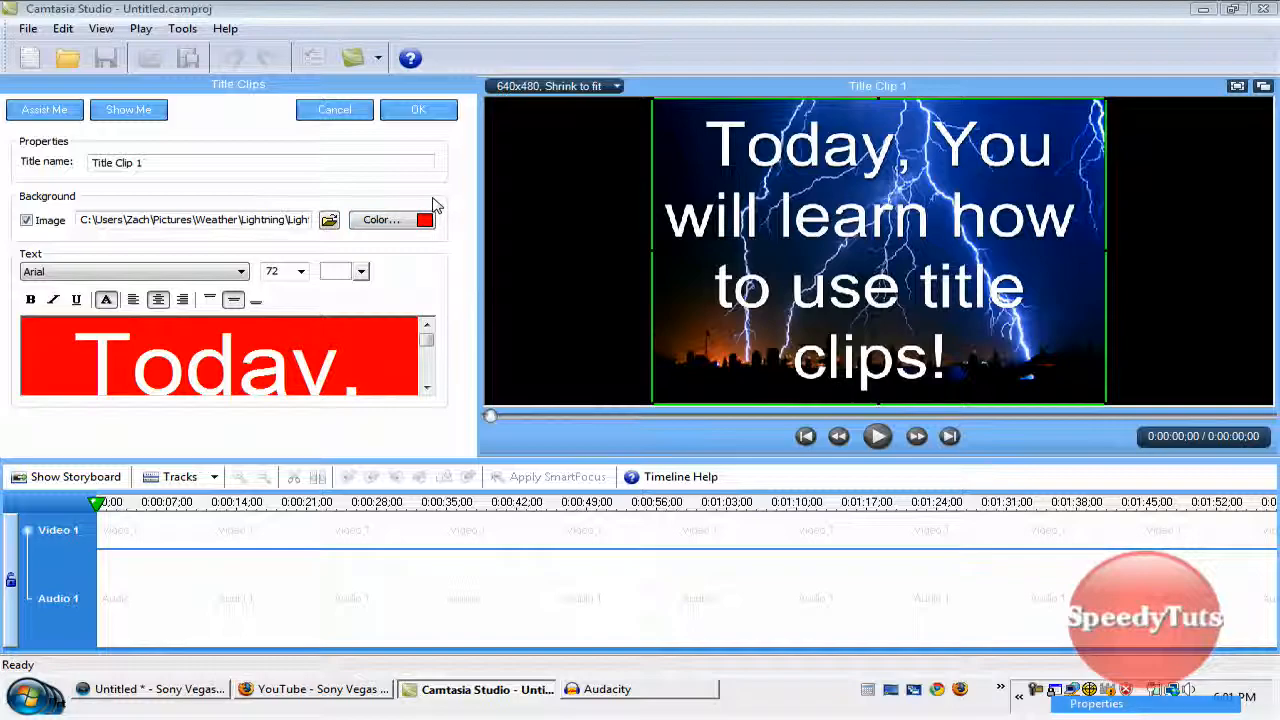
left_click(418, 109)
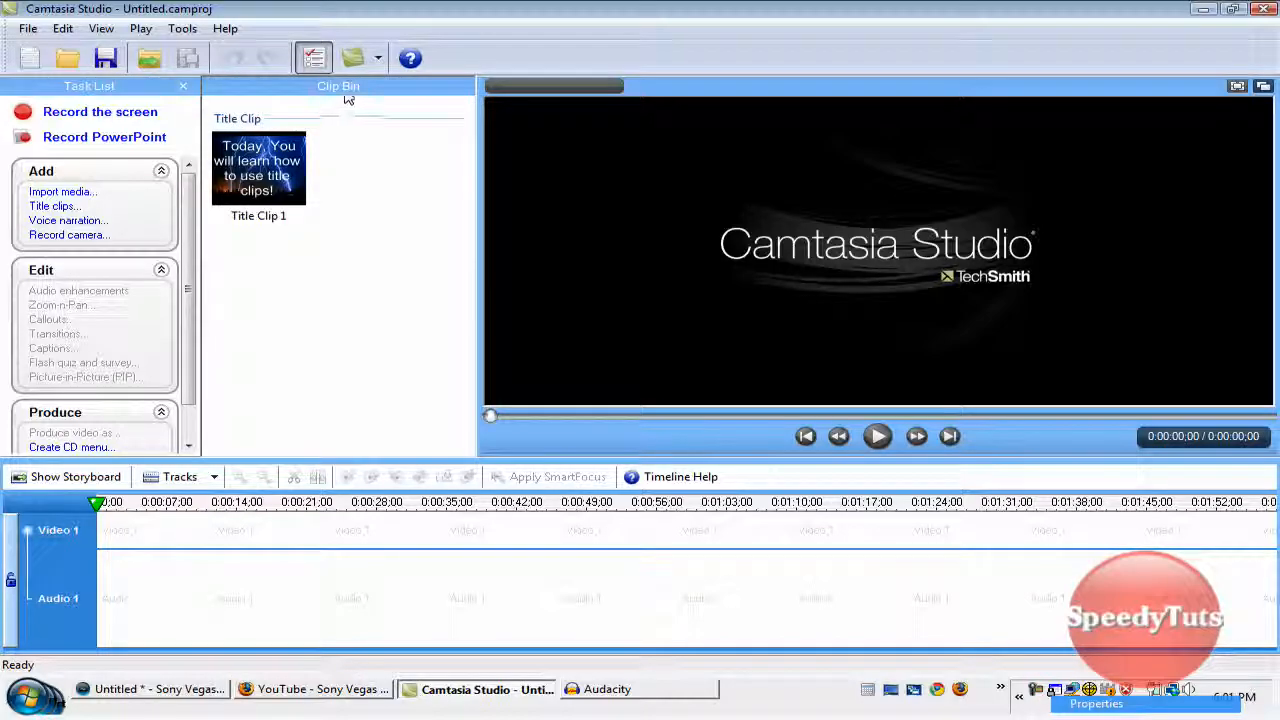
Step: Drag Title Clip 1 from the Clip Bin to the start of the Video 1 track
mouse_move(259, 170)
left_mouse_down()
mouse_move(250, 232)
mouse_move(109, 538)
left_mouse_up()
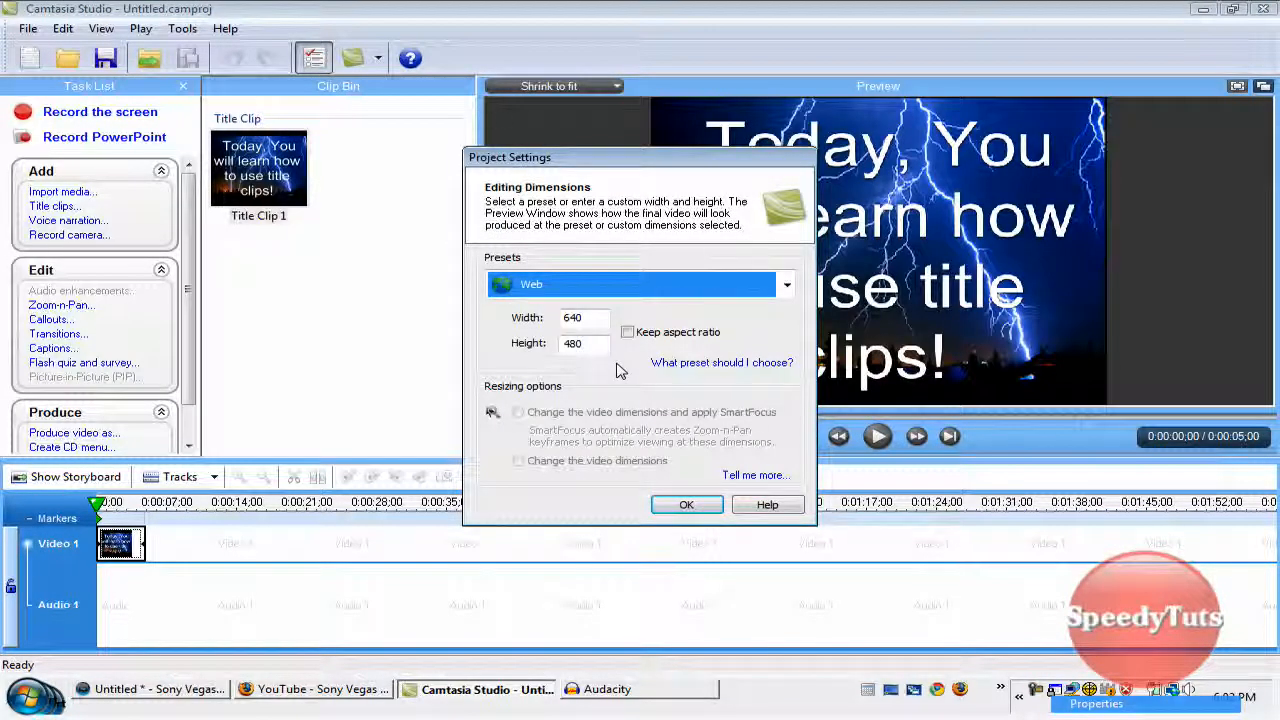
Step: Choose the YouTube 640×480 dimension preset in Project Settings and apply it
left_click(730, 286)
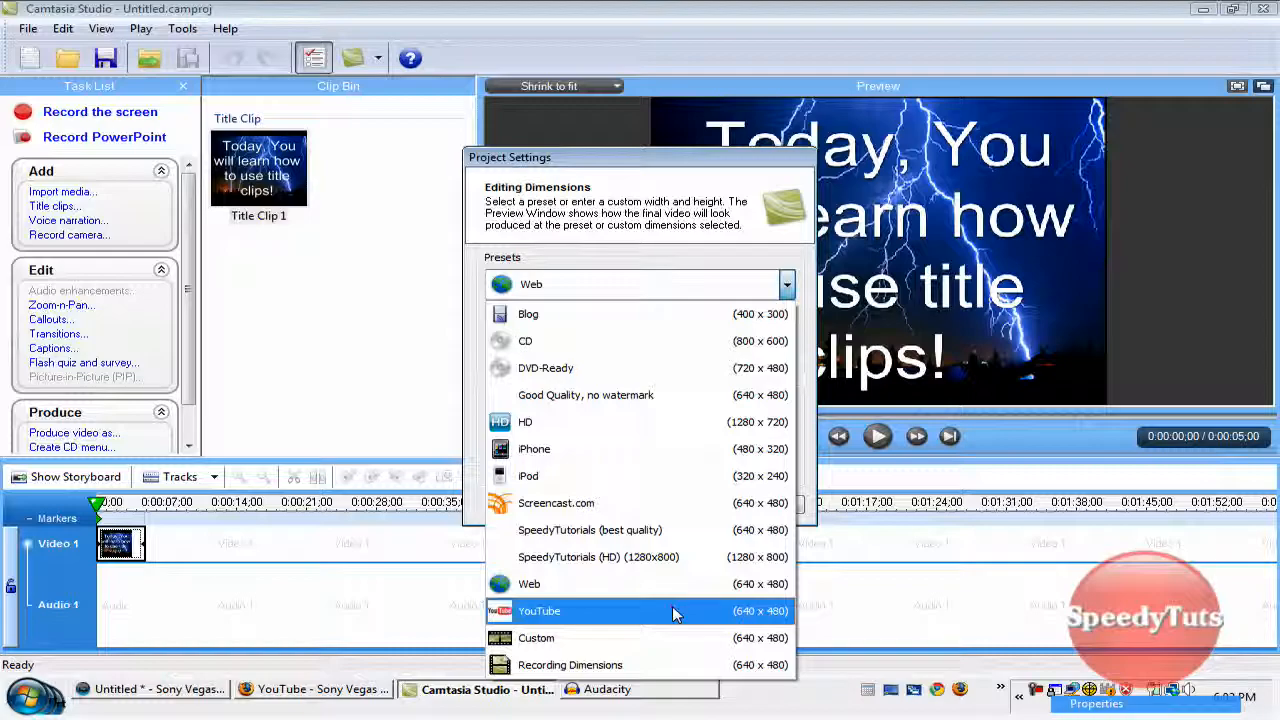
left_click(675, 612)
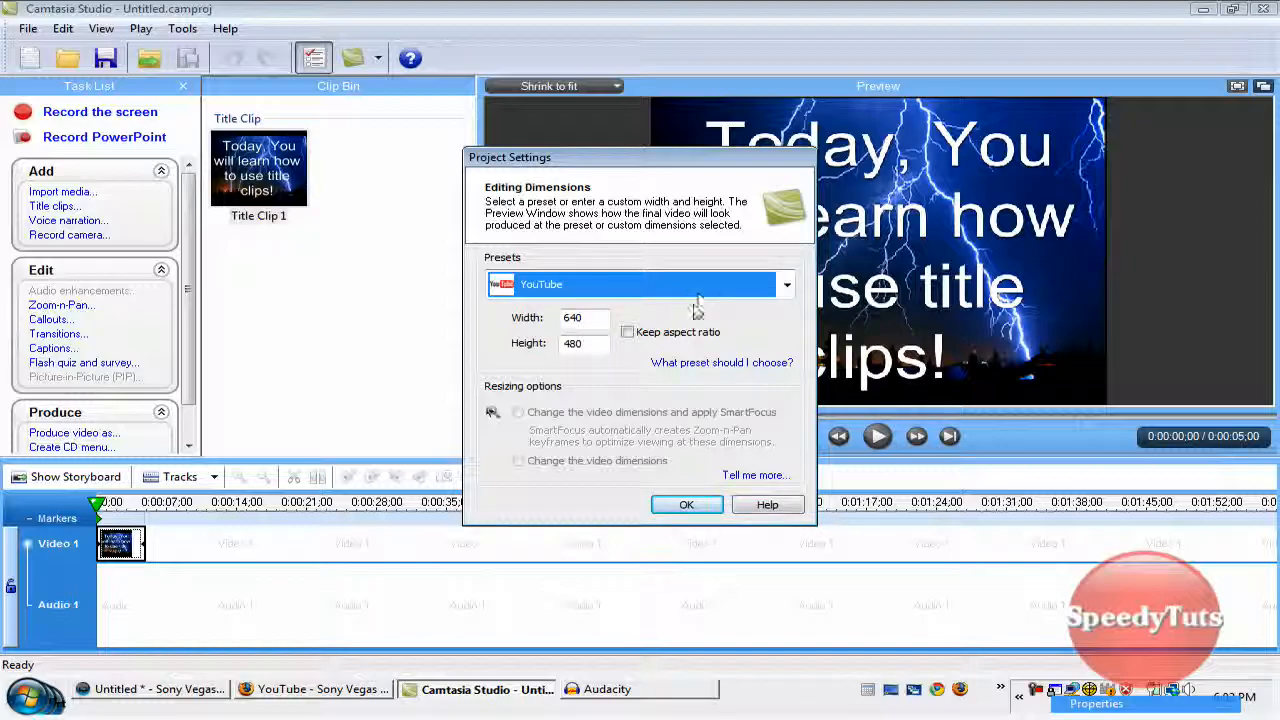
left_click(686, 505)
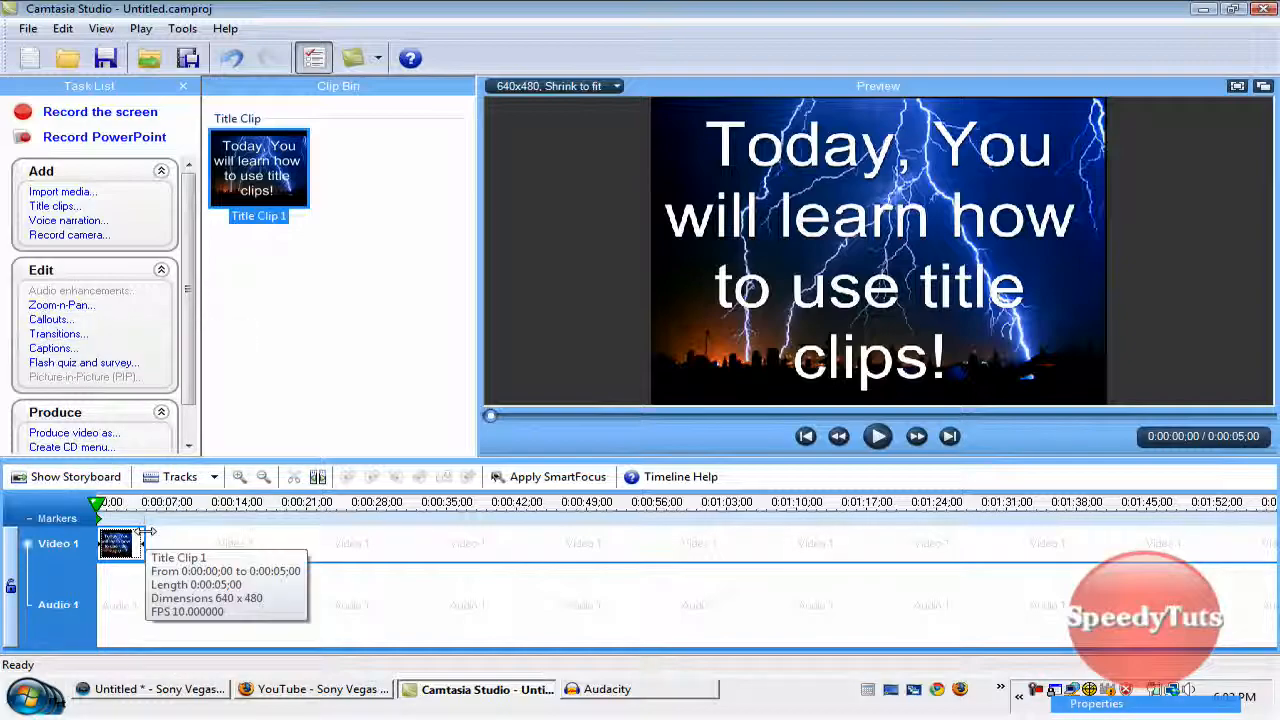
Step: Lengthen Title Clip 1 to 7 seconds and start a second title with the Weather > Tornado image background
left_click_drag(148, 540, 166, 540)
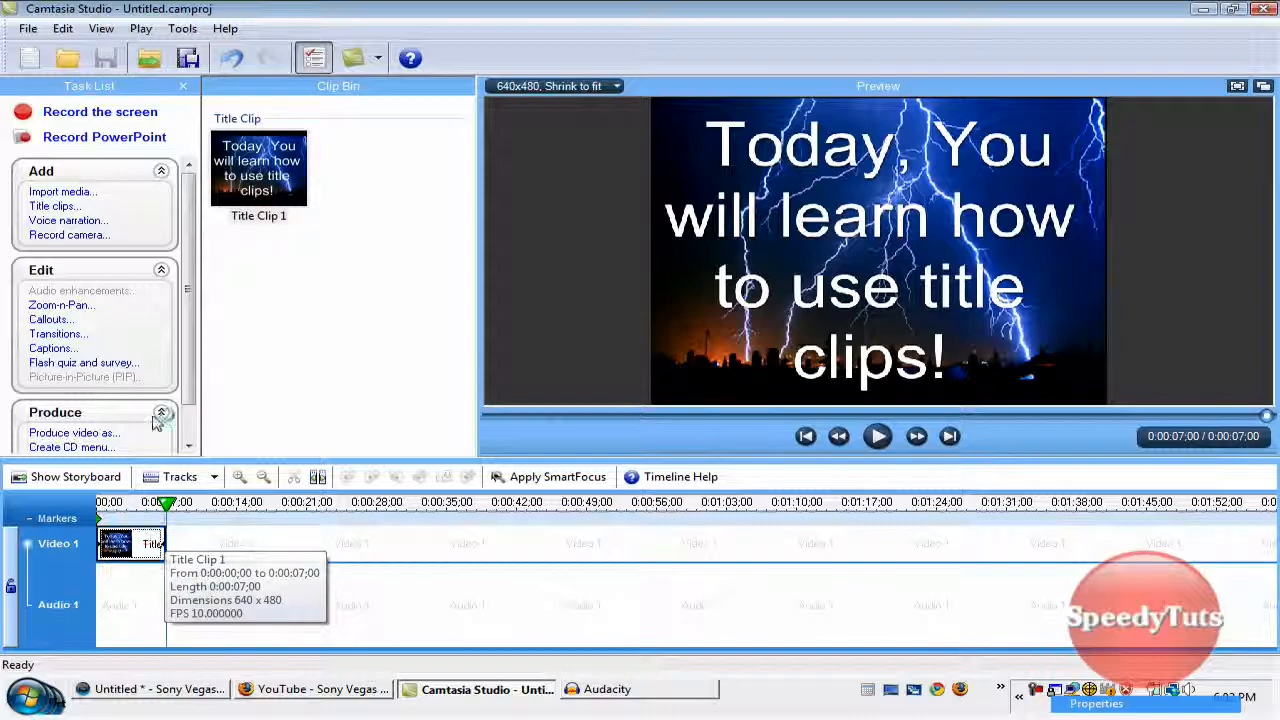
left_click(53, 206)
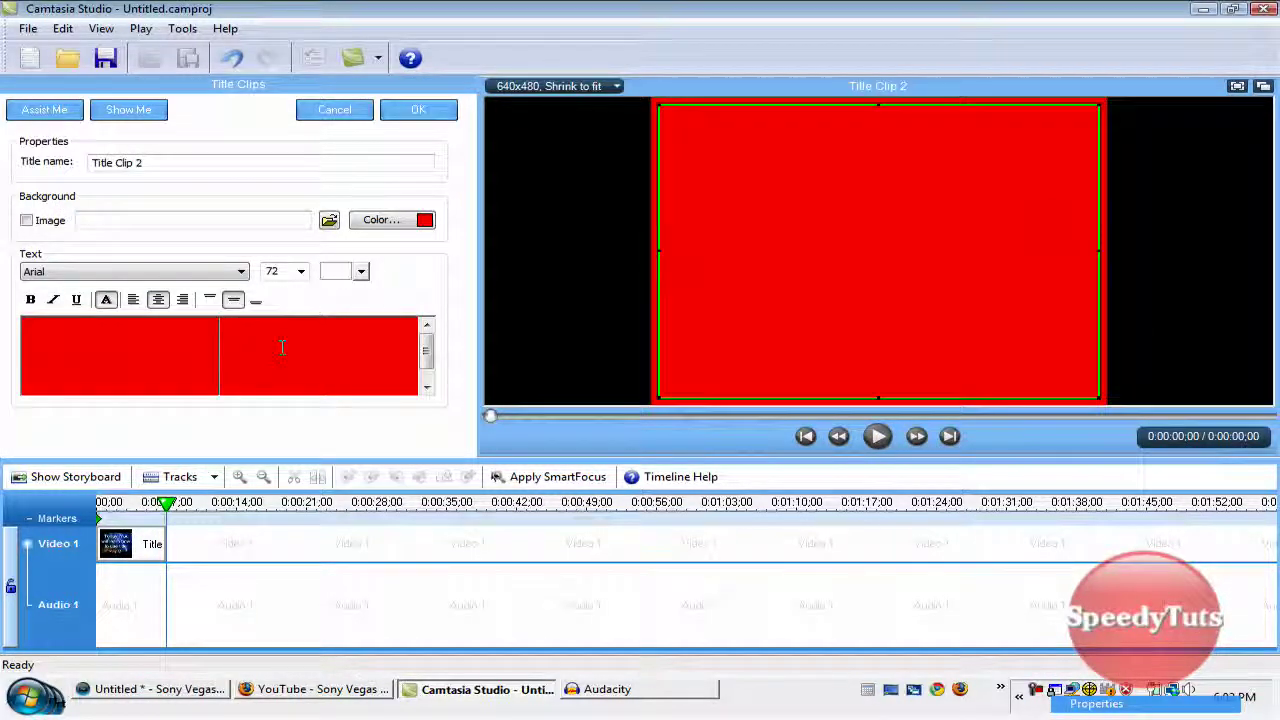
type("Example, t")
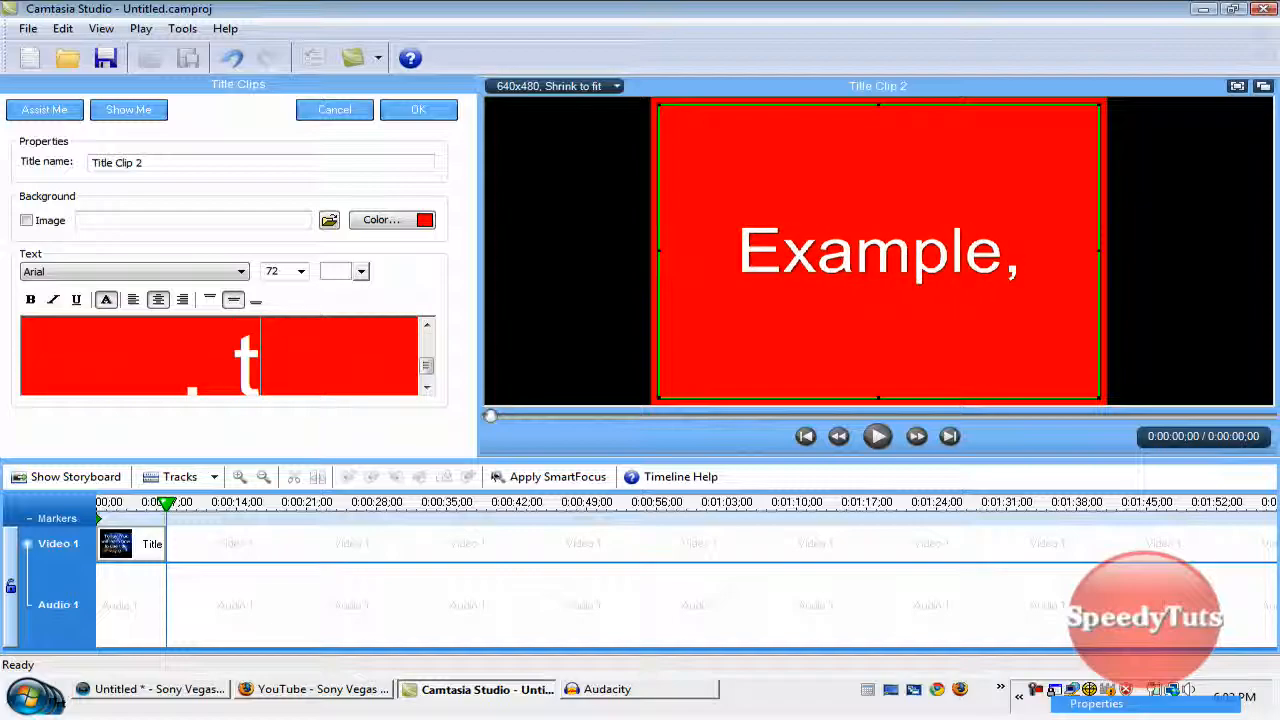
type("his is a tornado!")
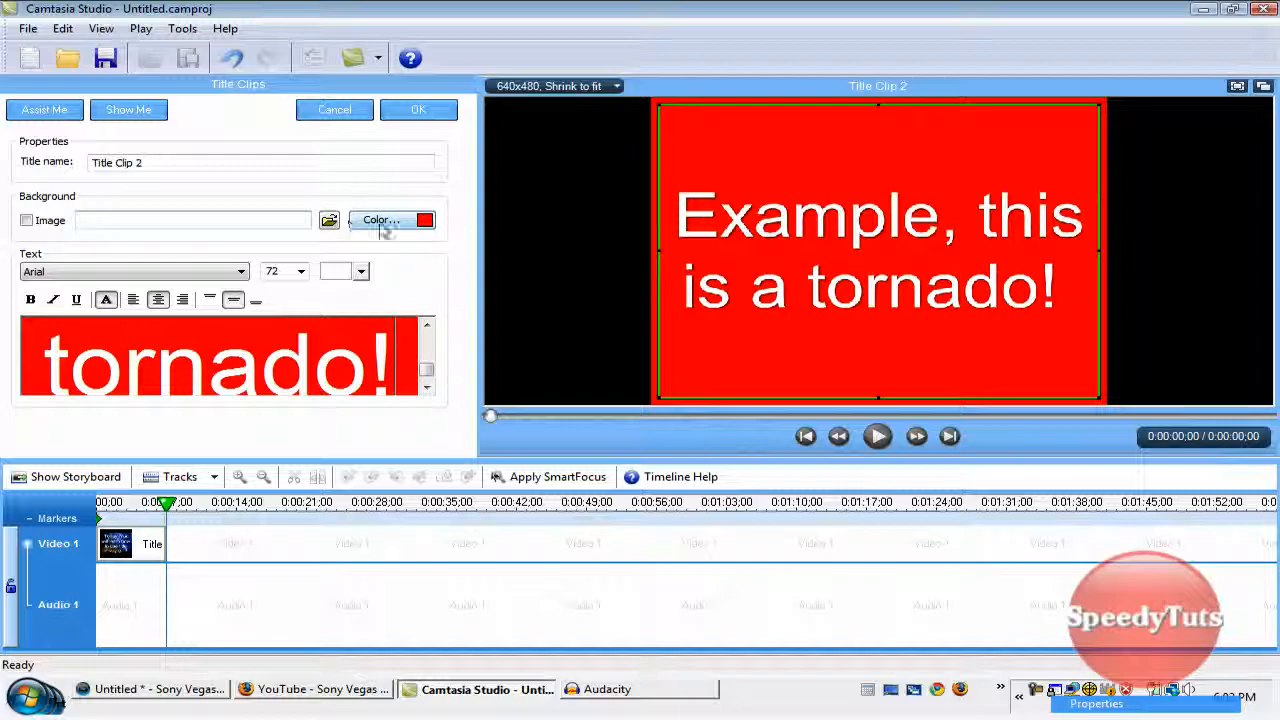
left_click(329, 220)
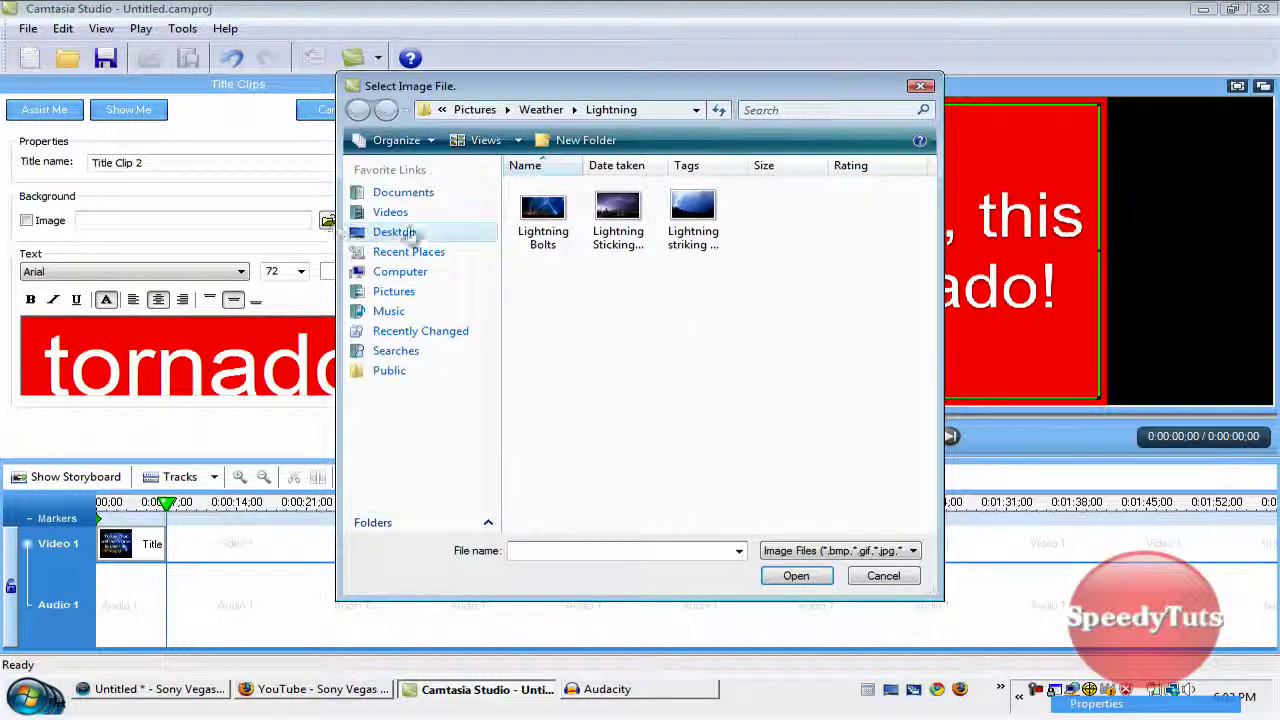
left_click(540, 109)
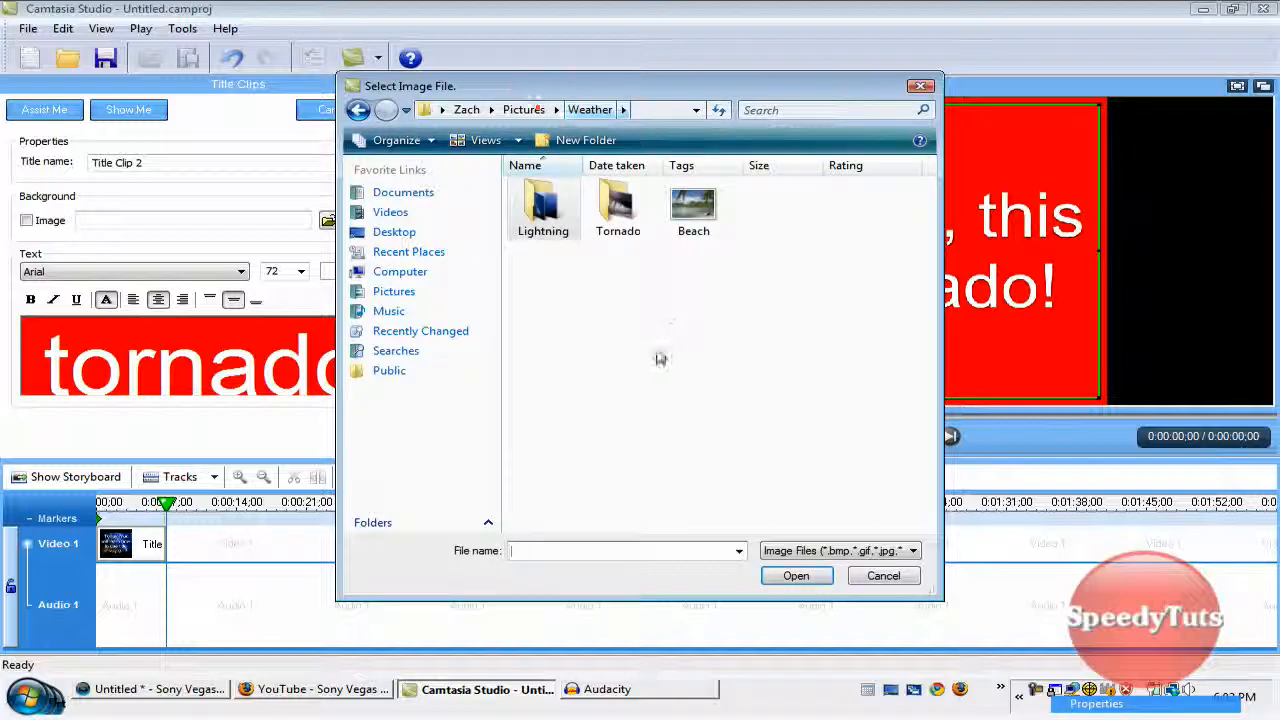
double_click(617, 210)
left_click(543, 215)
double_click(543, 215)
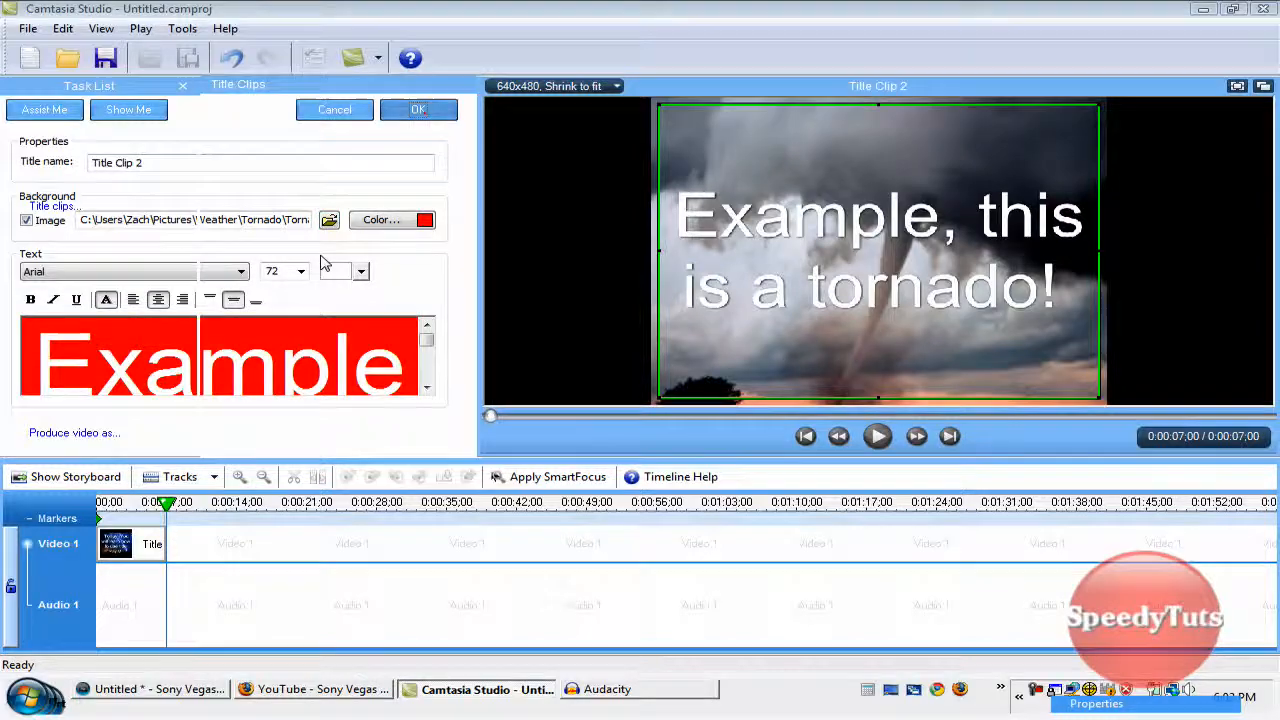
Step: Confirm the tornado title and place Title Clip 2 on the track after Title Clip 1
left_click(418, 109)
mouse_move(372, 170)
left_mouse_down()
mouse_move(175, 553)
mouse_move(228, 543)
left_mouse_up()
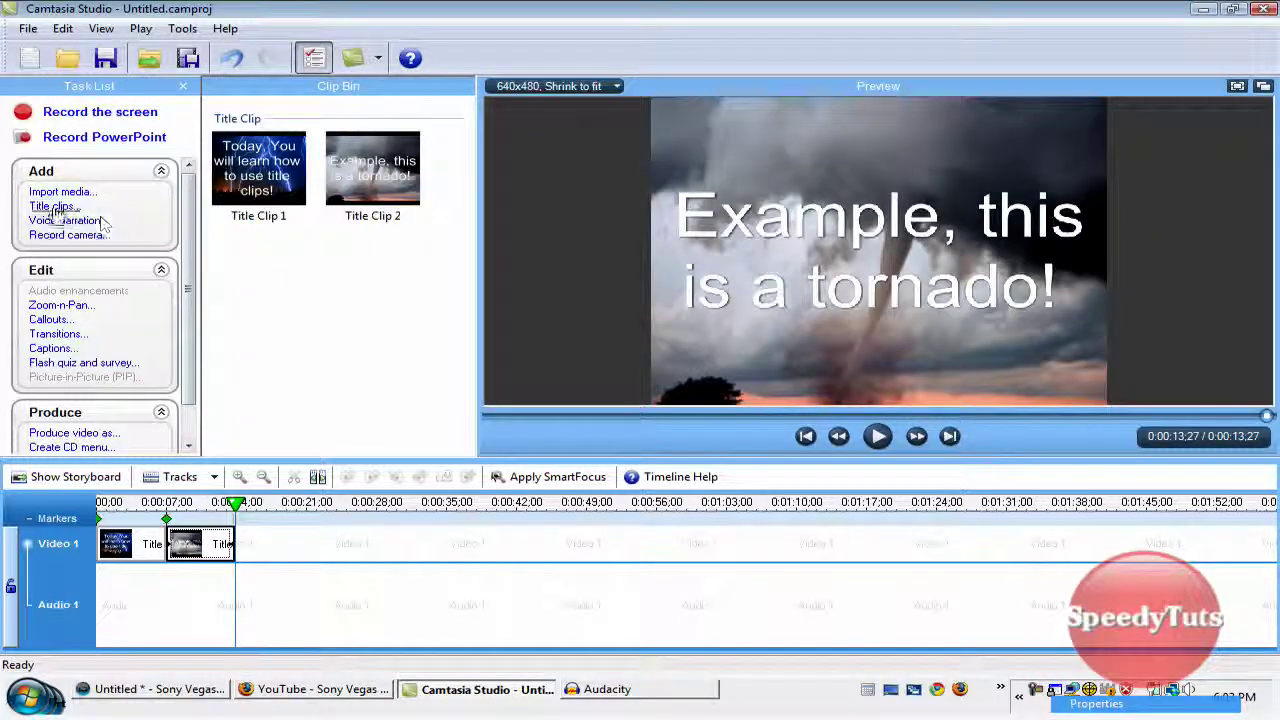
Step: Create a third title reading 'This is at the beach! HOLA!' with Weather > Beach.jpg as its background
left_click(52, 206)
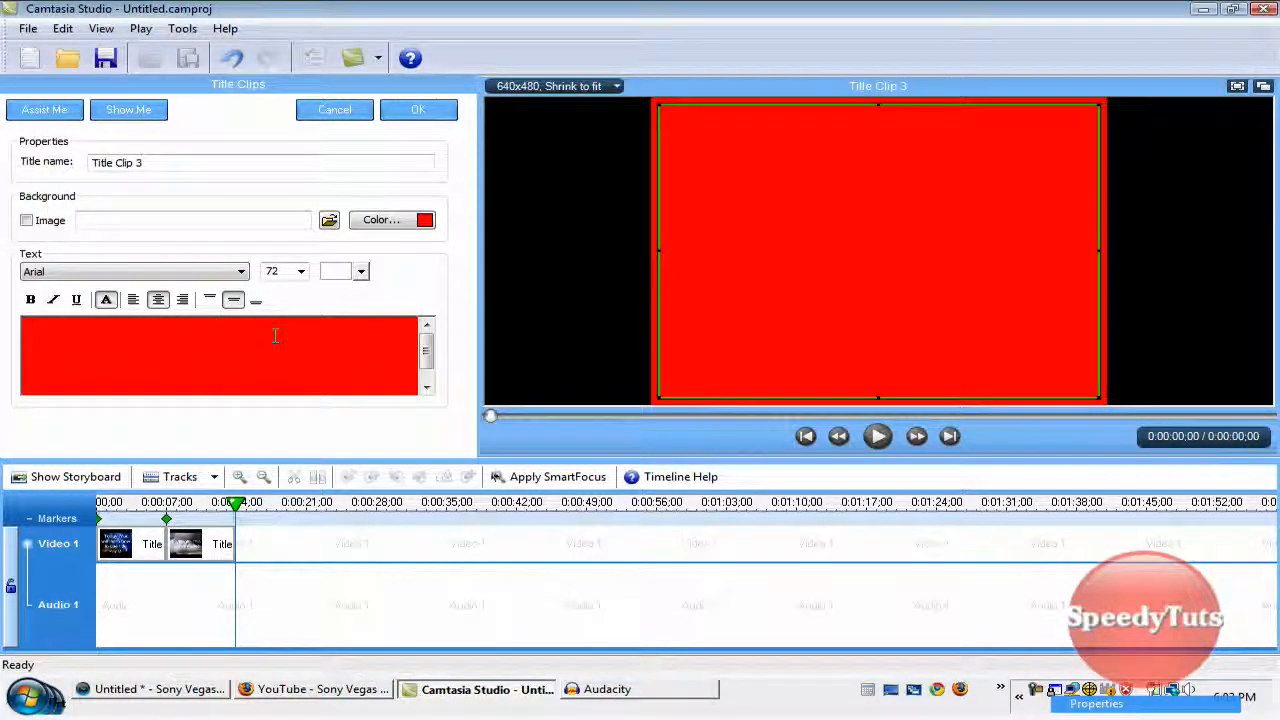
type("This is at the bar")
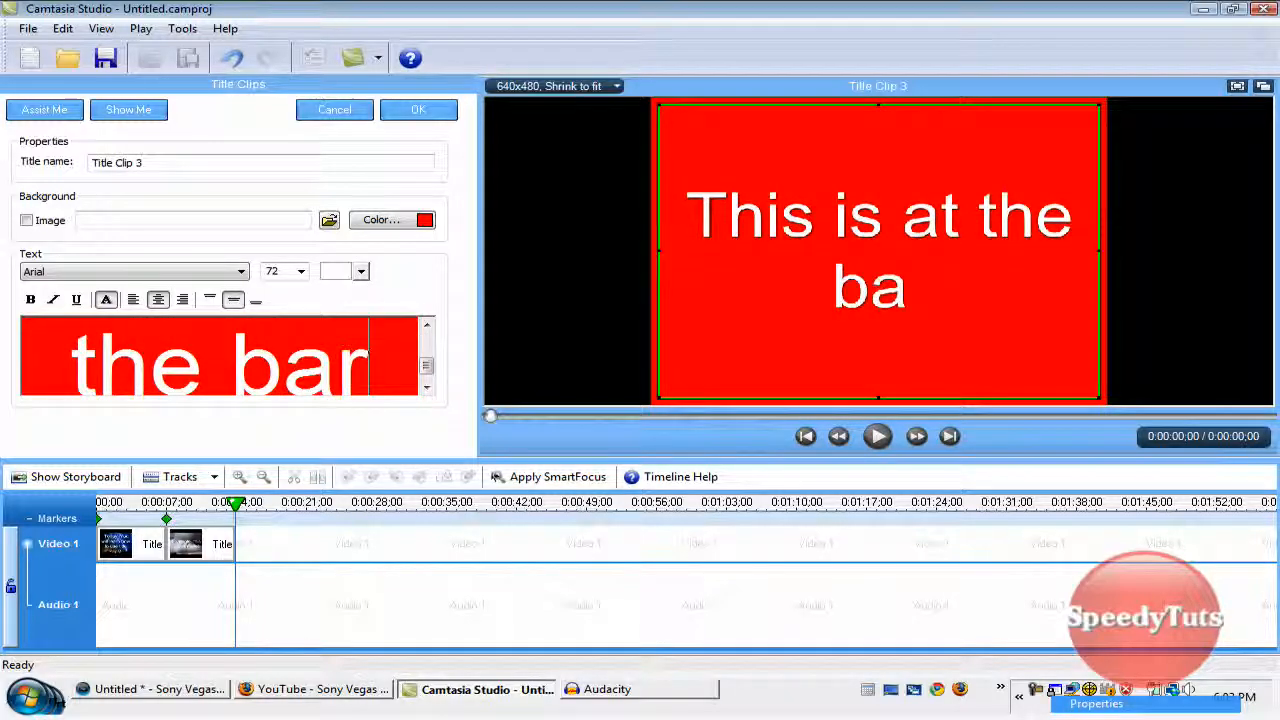
key("BackSpace")
type("e")
key("BackSpace")
key("BackSpace")
type("each! HOLA!")
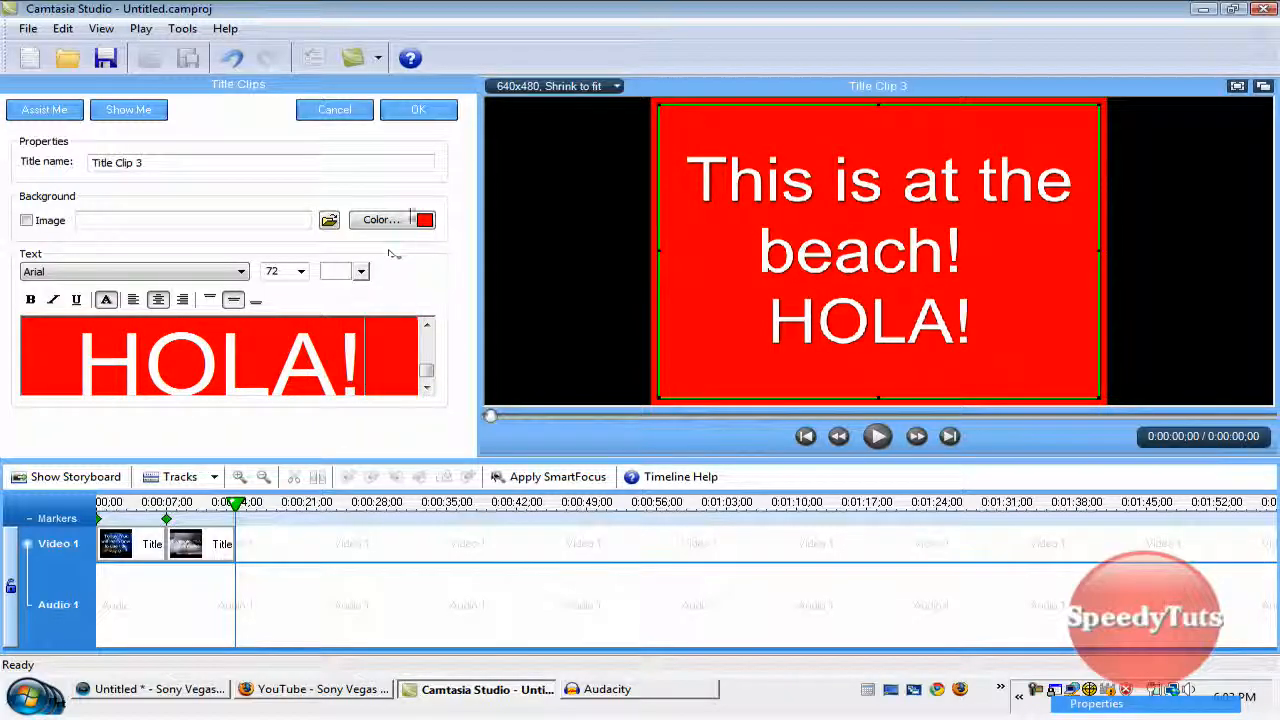
left_click(330, 220)
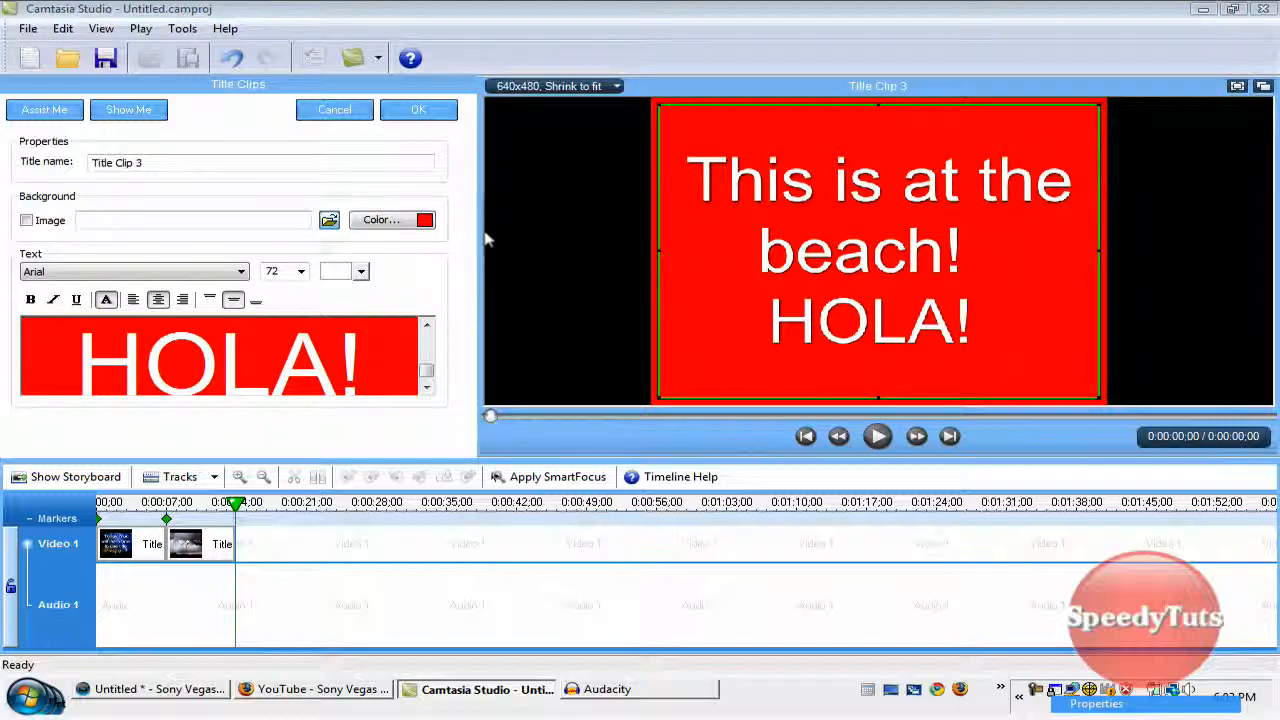
left_click(543, 110)
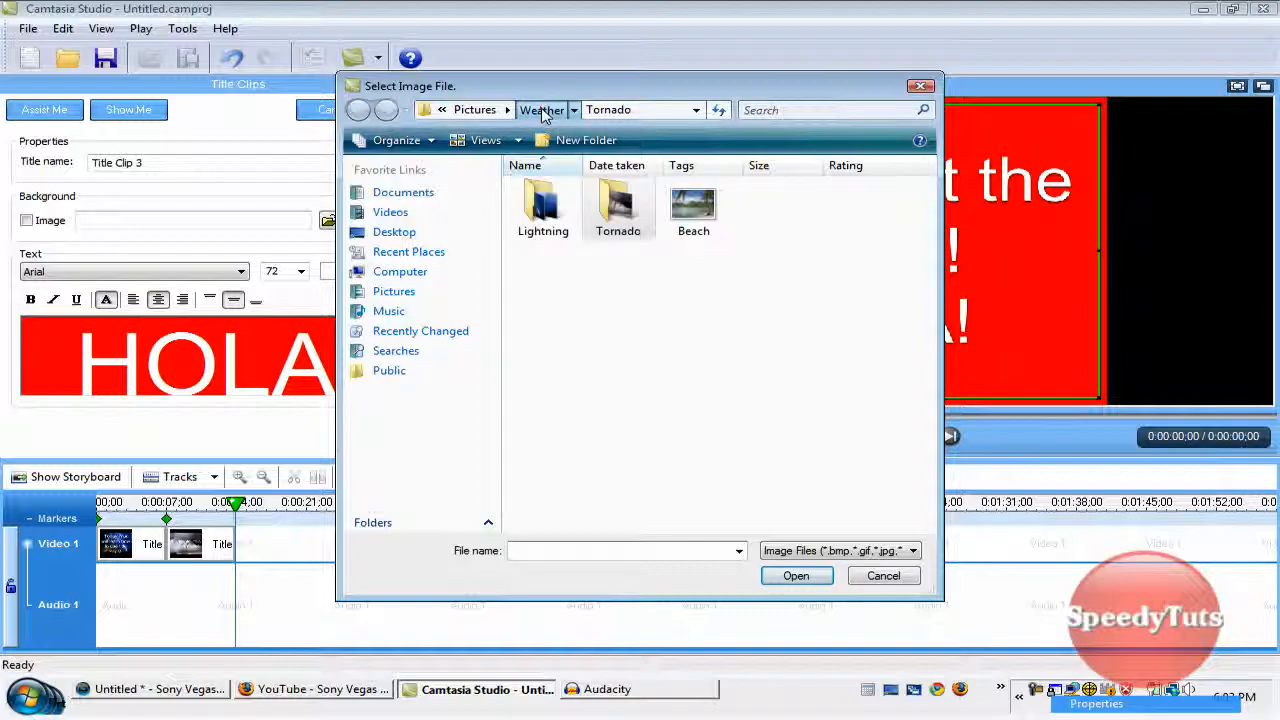
double_click(693, 210)
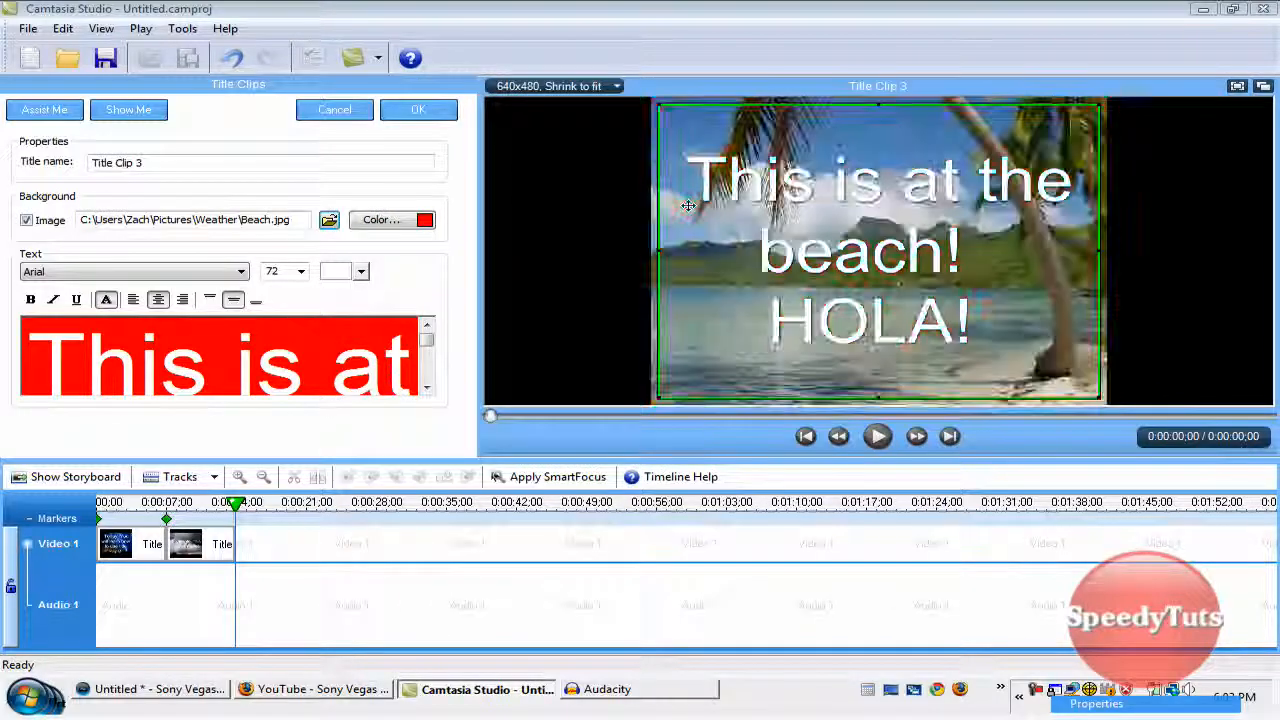
Step: Finish the beach title and place Title Clip 3 on Video 1 after the tornado title
left_click(418, 109)
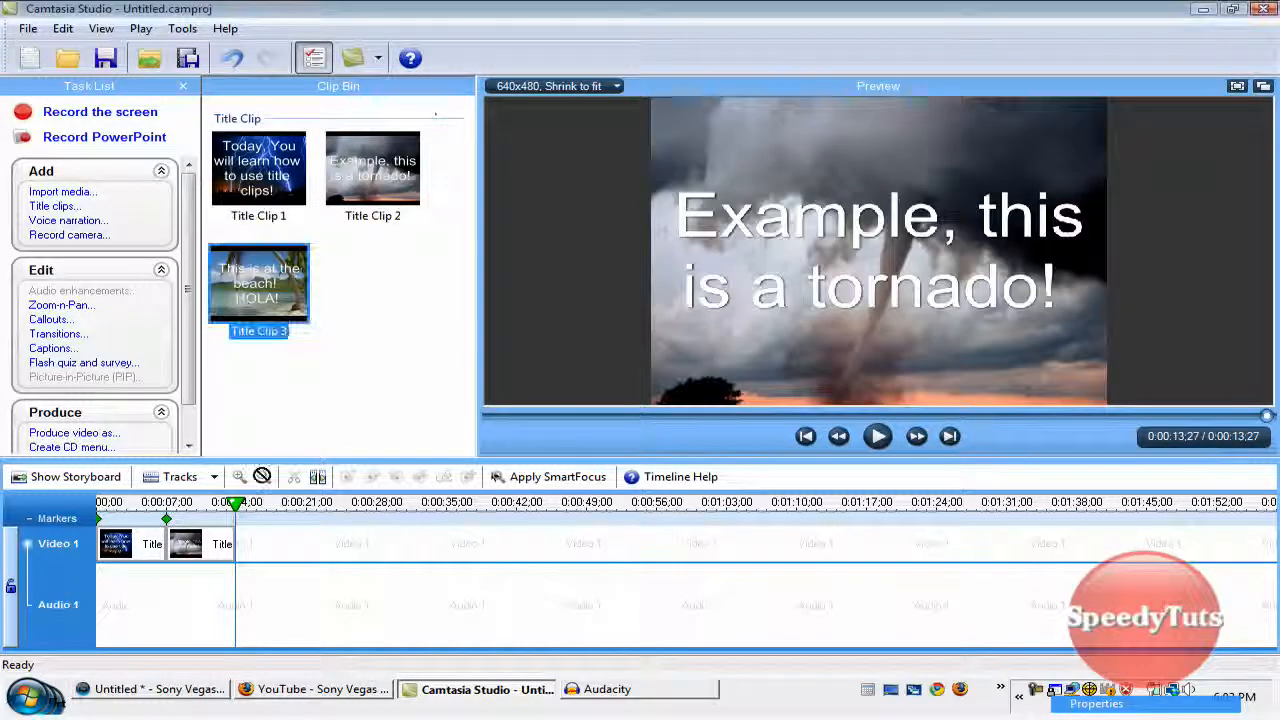
mouse_move(259, 285)
left_mouse_down()
mouse_move(250, 545)
mouse_move(292, 545)
left_mouse_up()
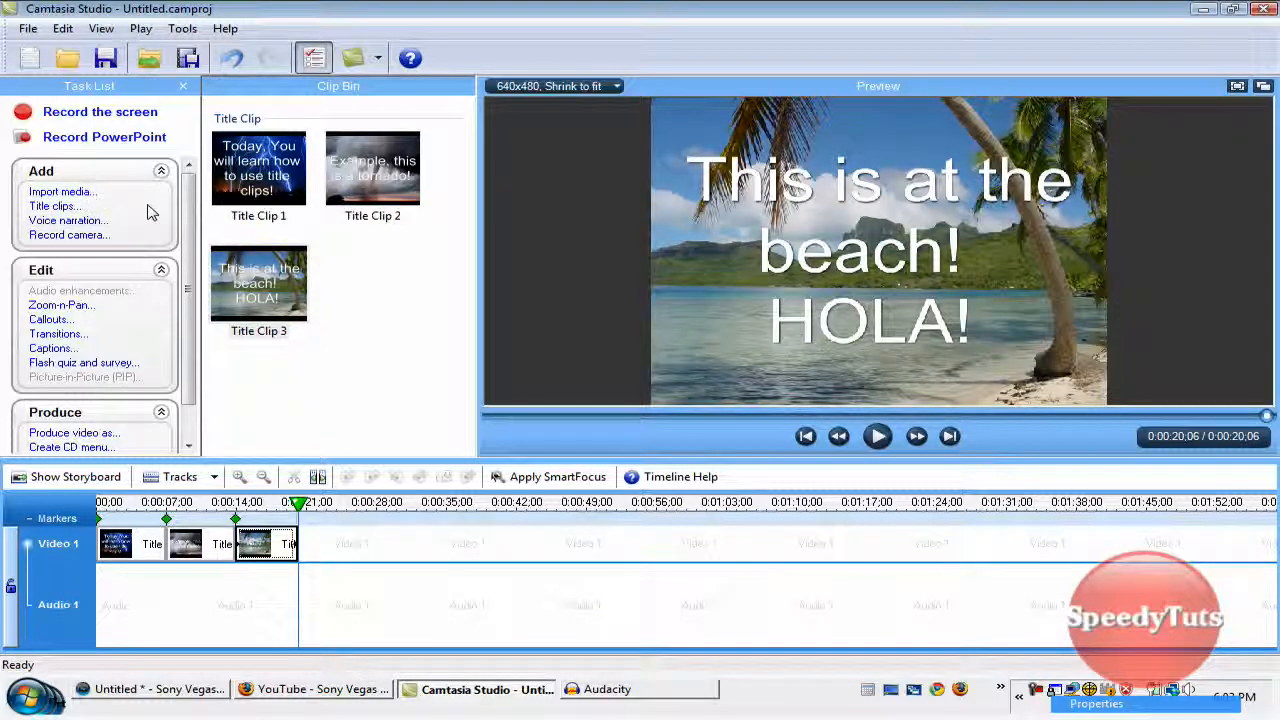
Step: Import the Explosion video from the Videos folder into the Clip Bin, keeping the all-media file filter
left_click(62, 192)
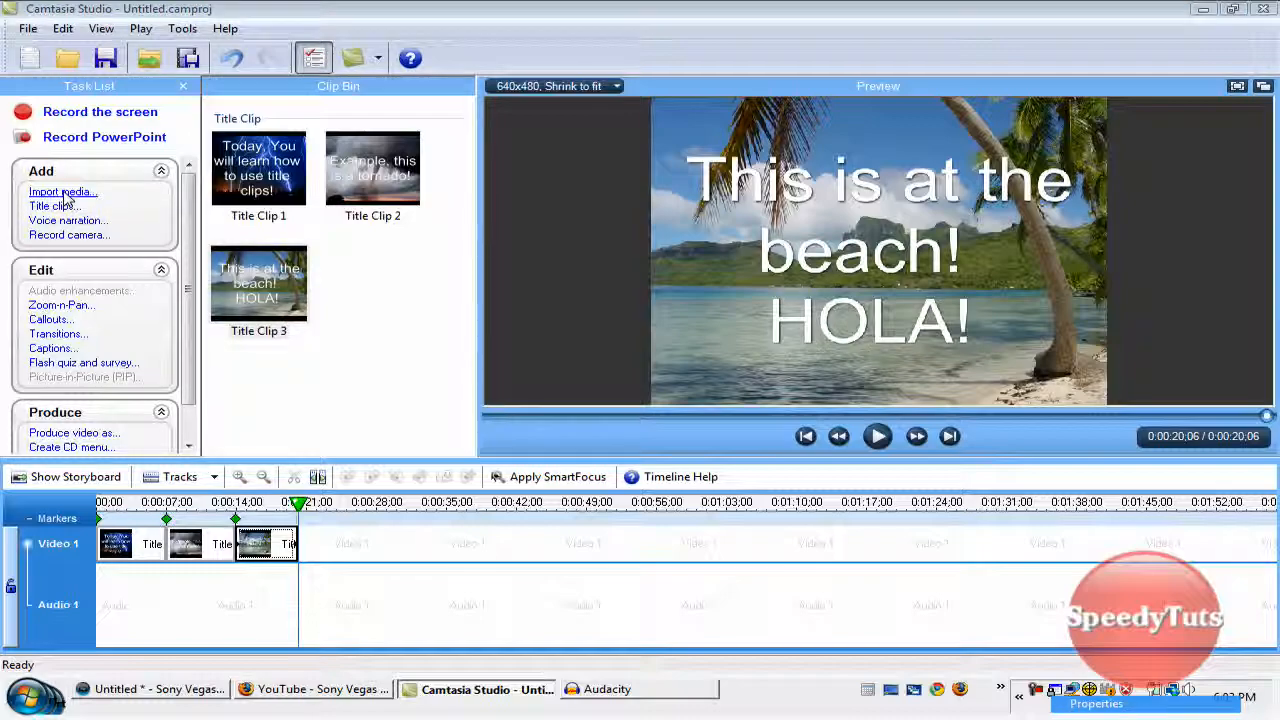
left_click(910, 551)
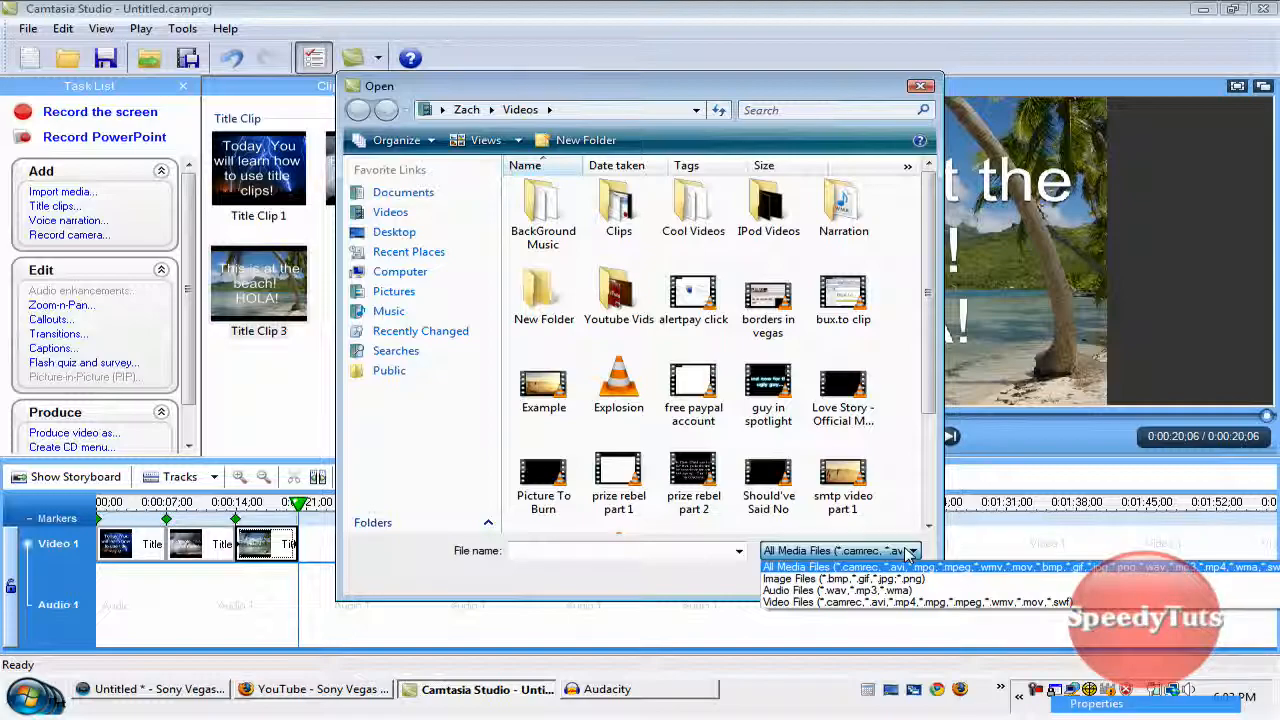
left_click(706, 550)
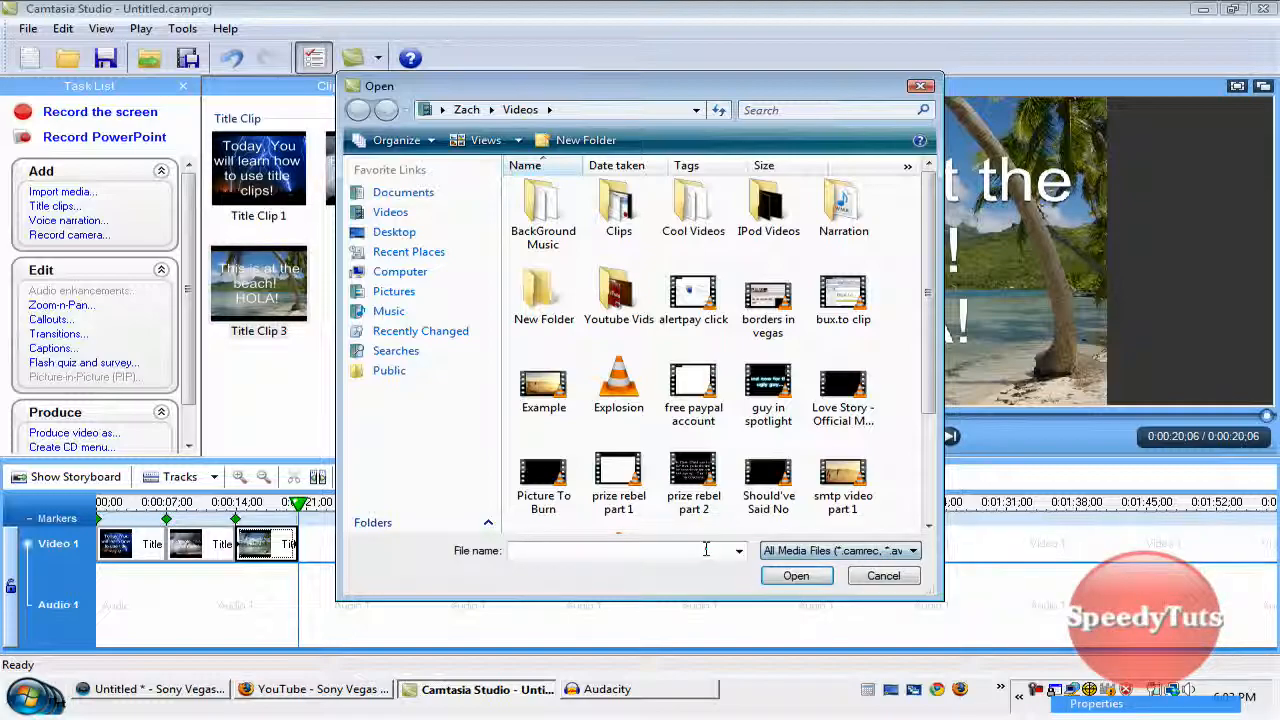
left_click(706, 550)
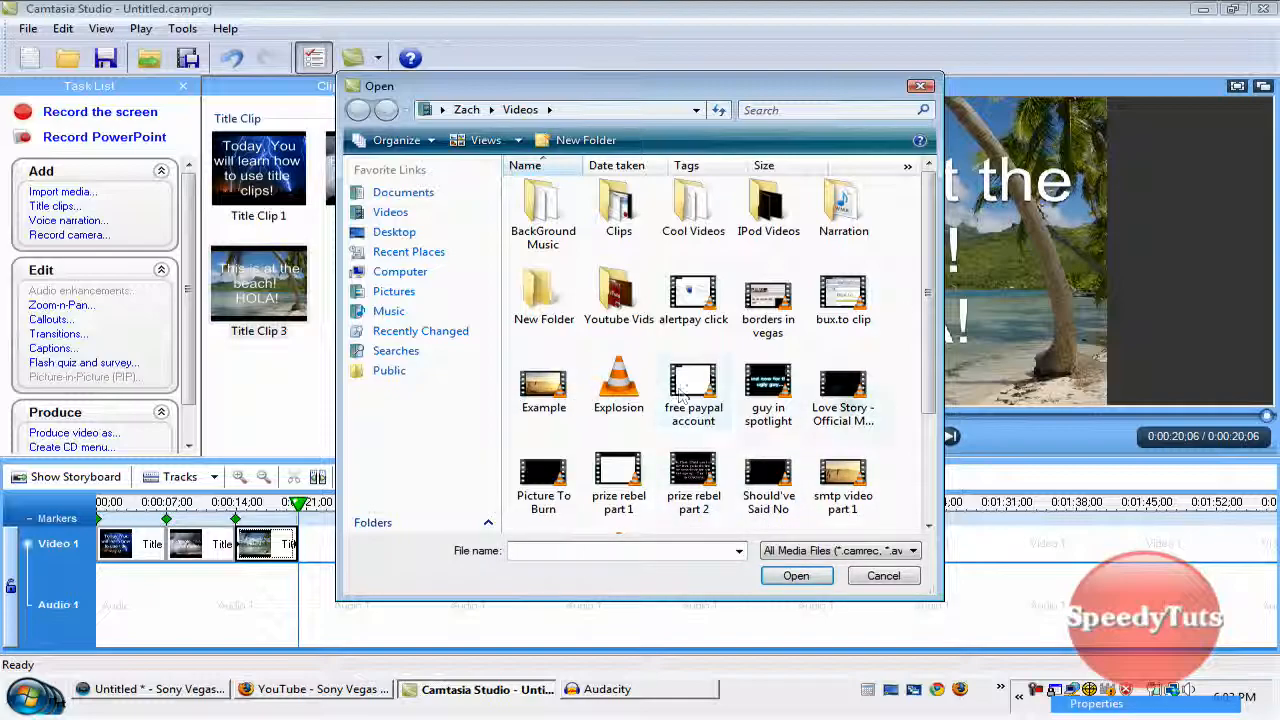
left_click(620, 395)
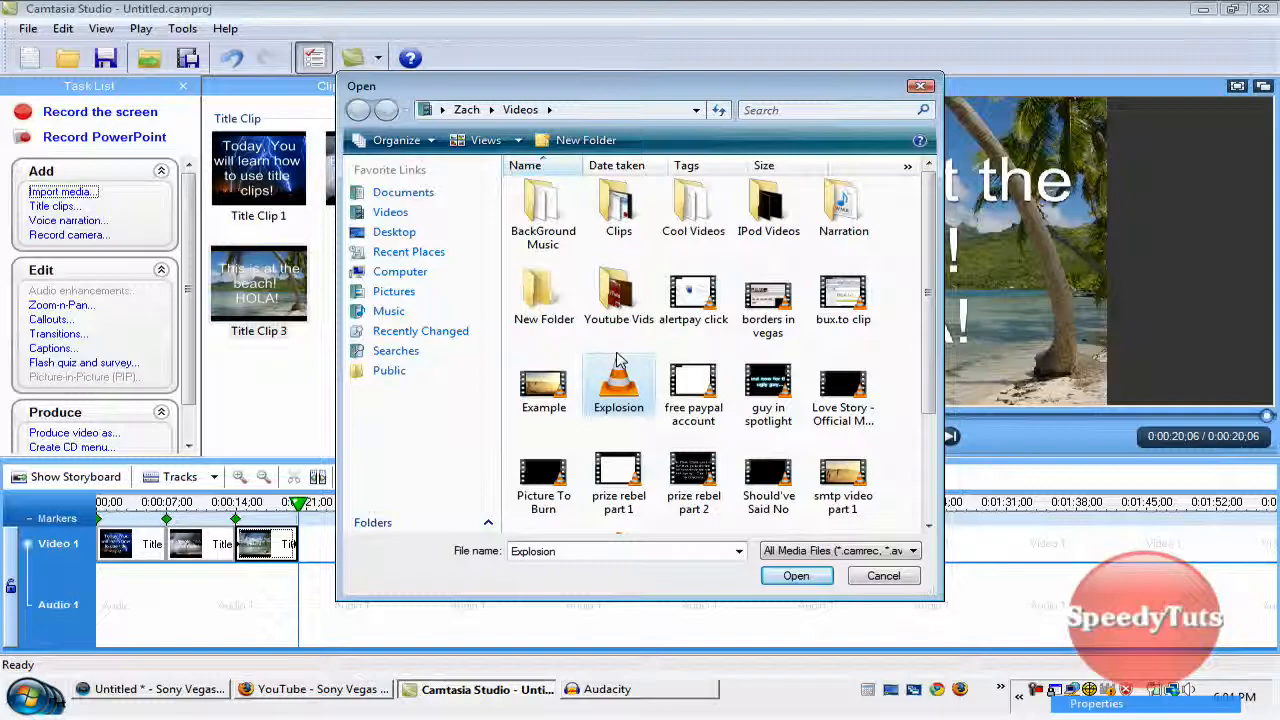
double_click(628, 358)
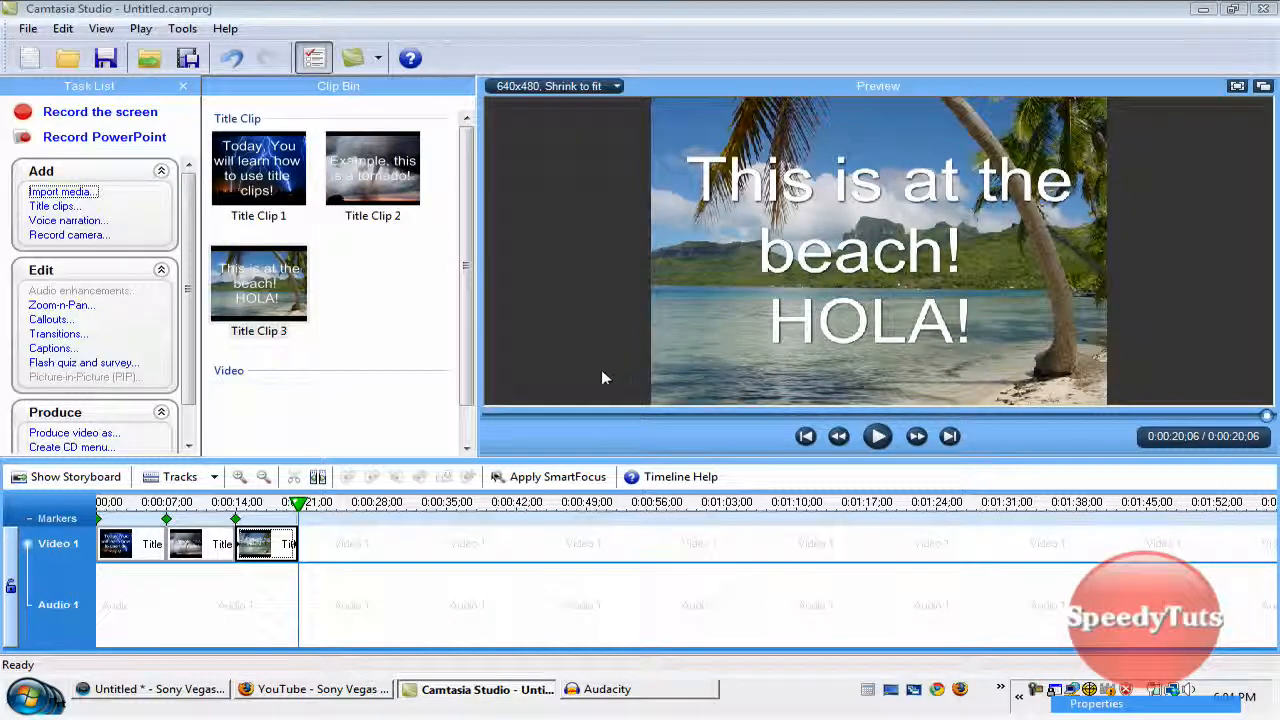
left_click_drag(466, 270, 465, 408)
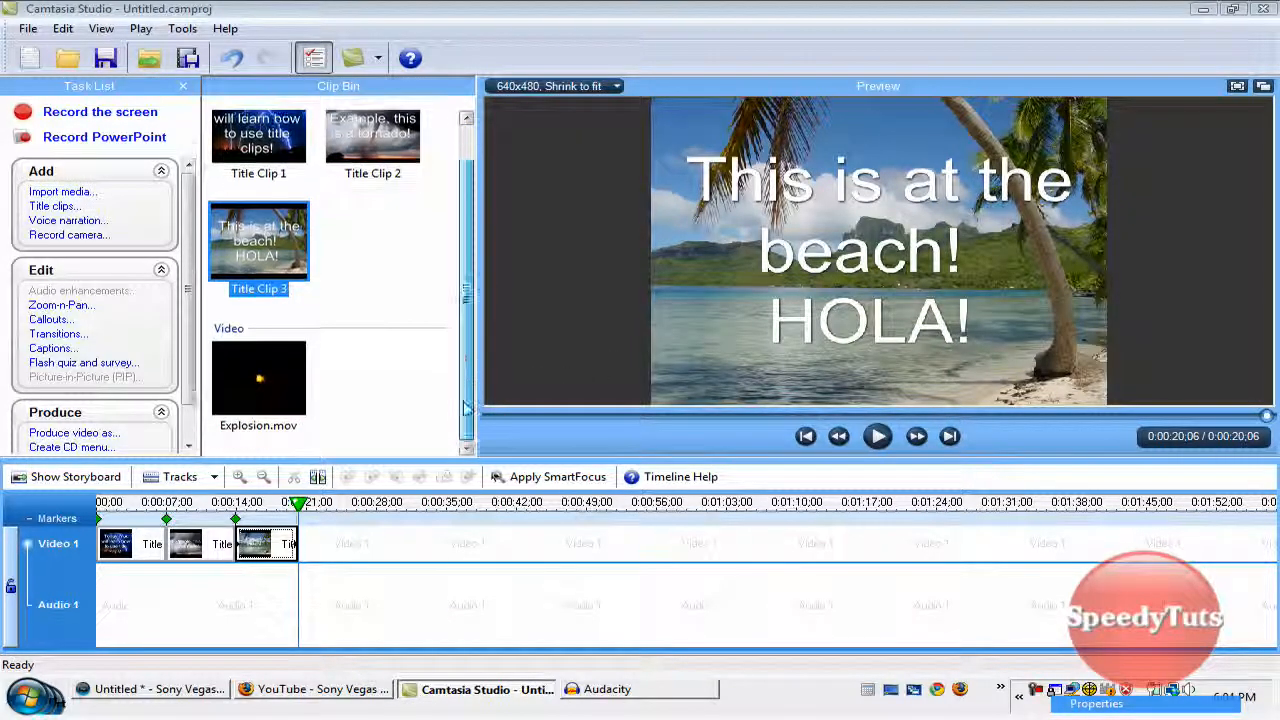
Step: Place Explosion.mov on Video 1 after Title Clip 3 and move the playhead back to about 0:17
left_click(248, 393)
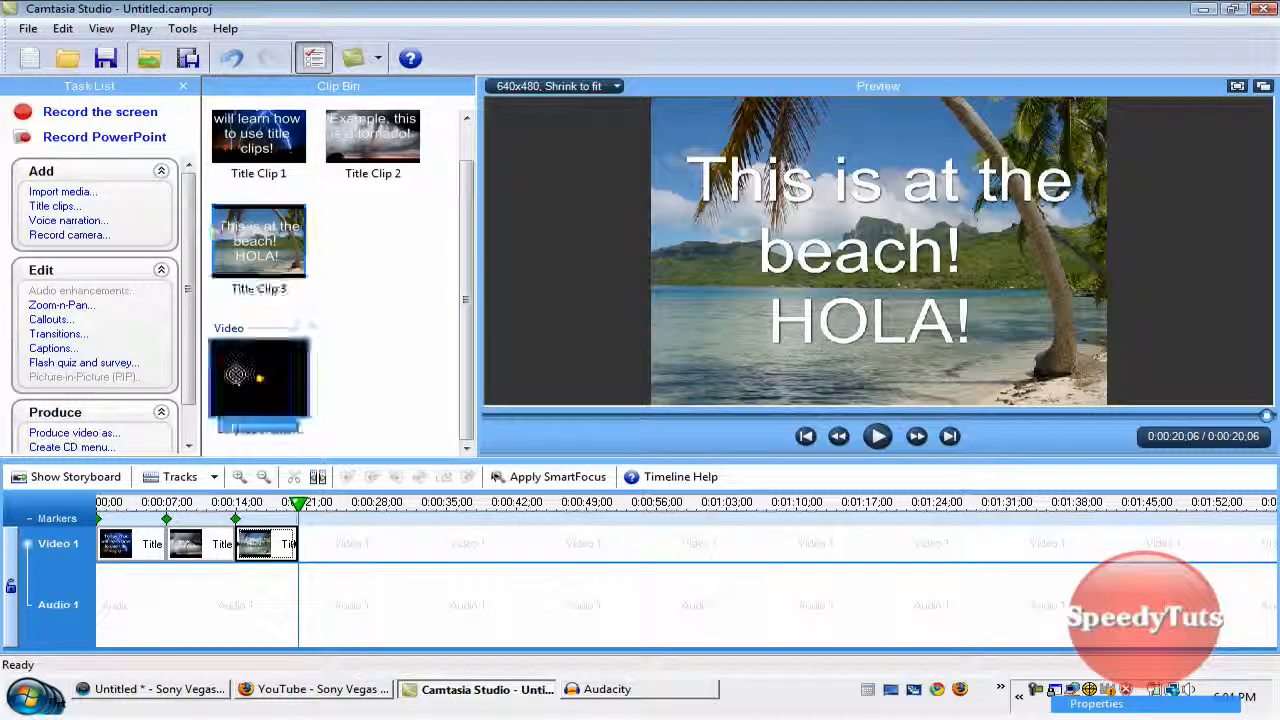
left_click_drag(248, 393, 322, 545)
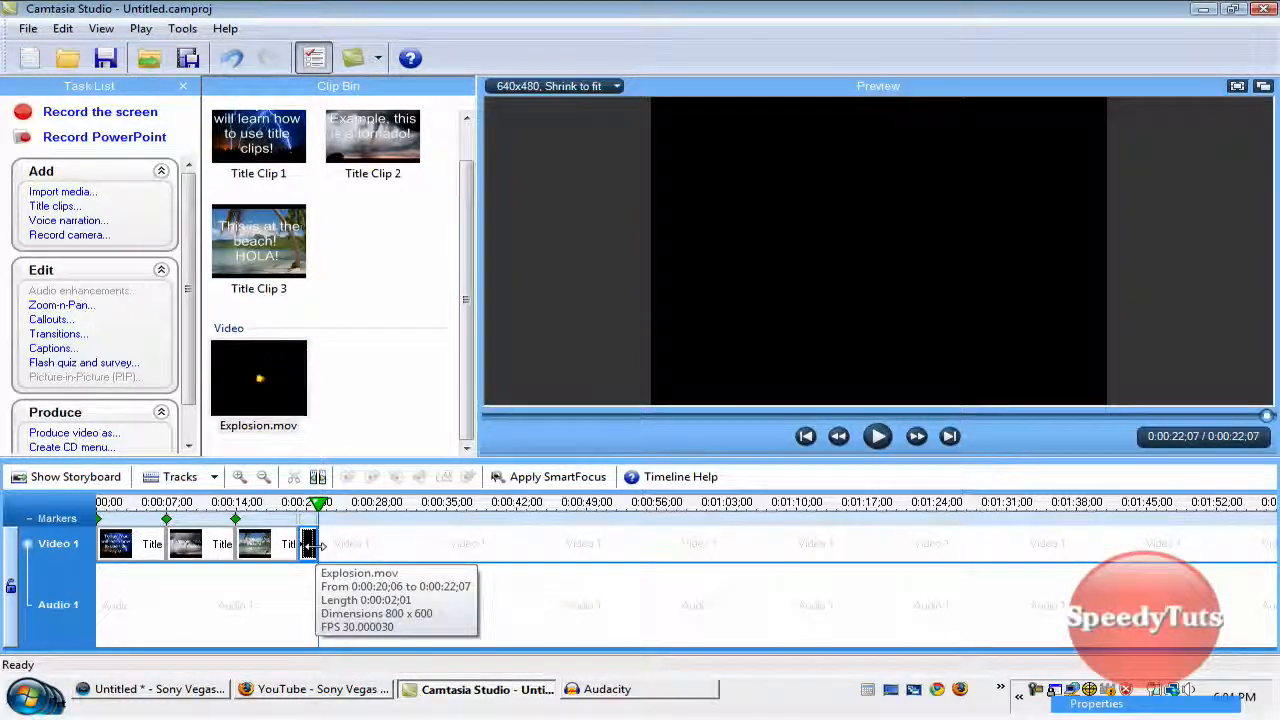
left_click(292, 503)
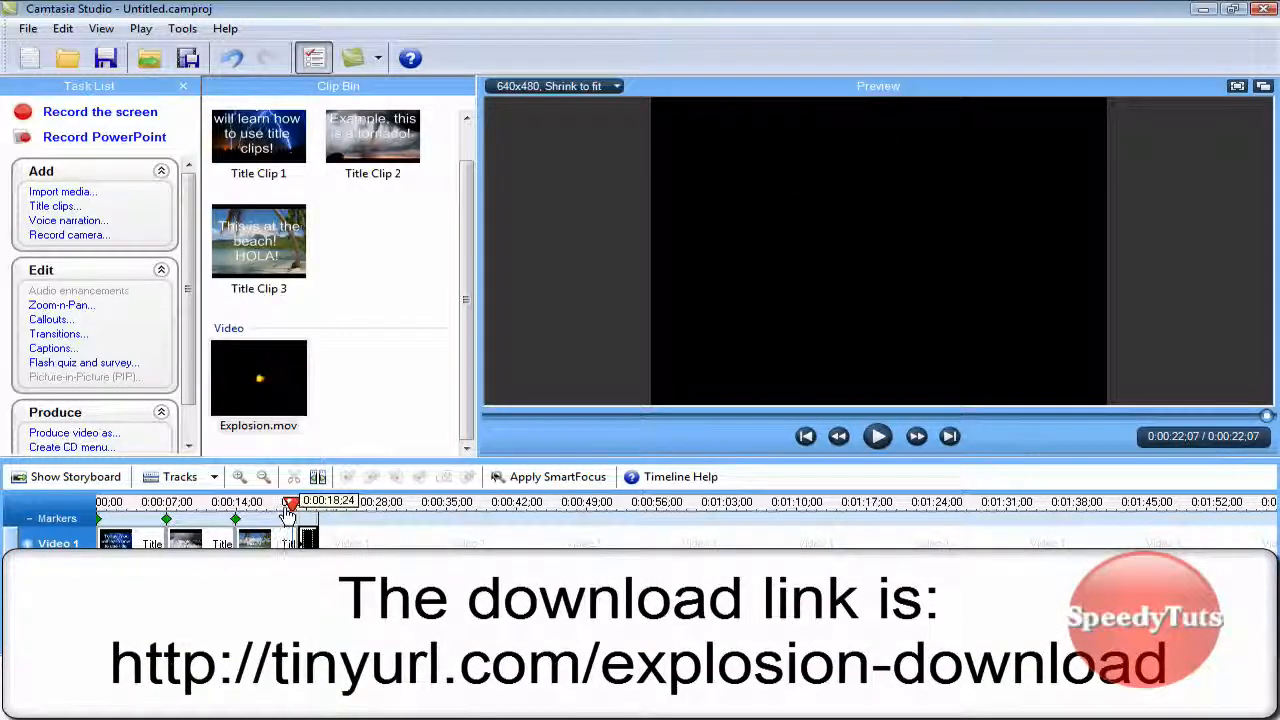
left_click_drag(470, 501, 278, 501)
Step: Play the ending through the explosion, pause, and jump back toward the start of the video
left_click(878, 436)
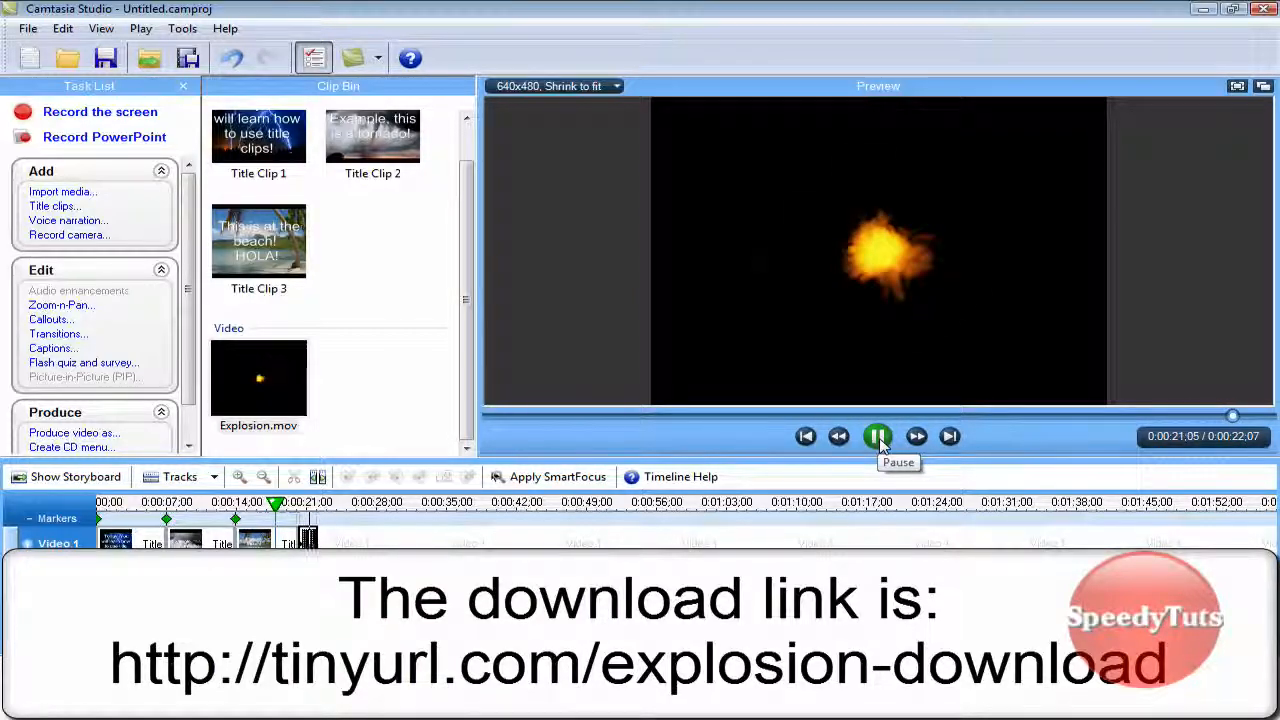
left_click(879, 436)
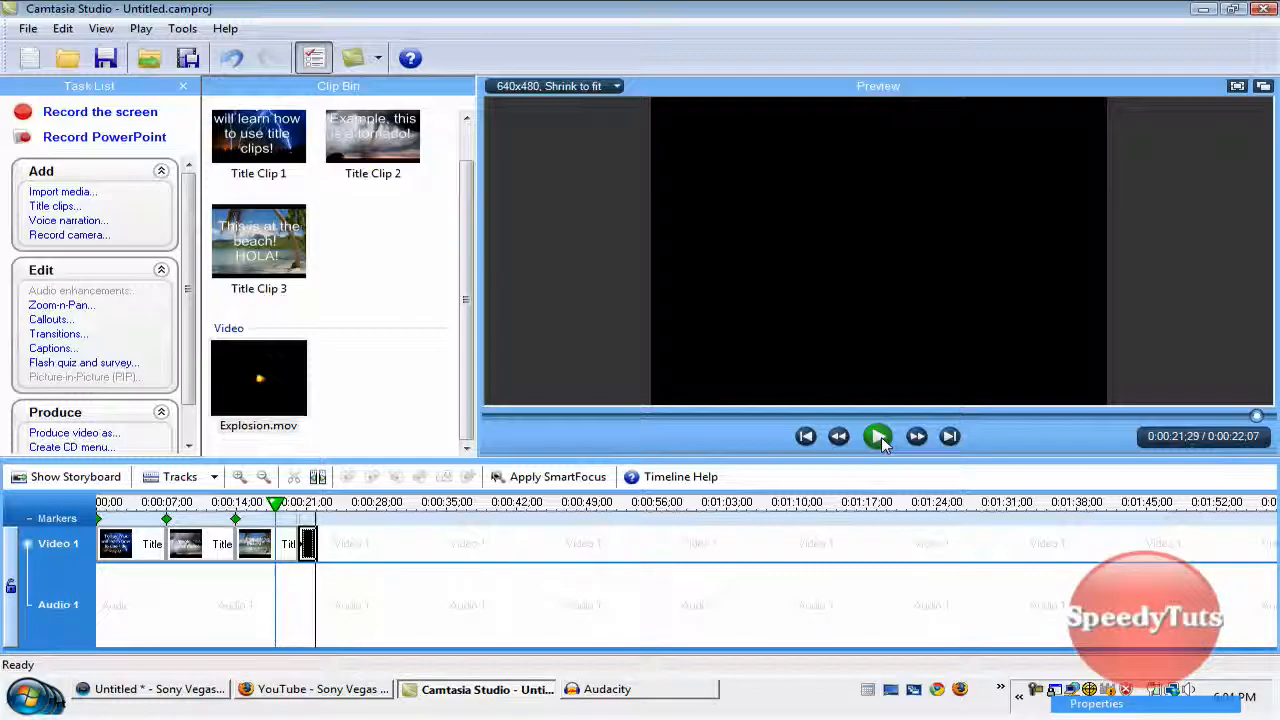
left_click(878, 436)
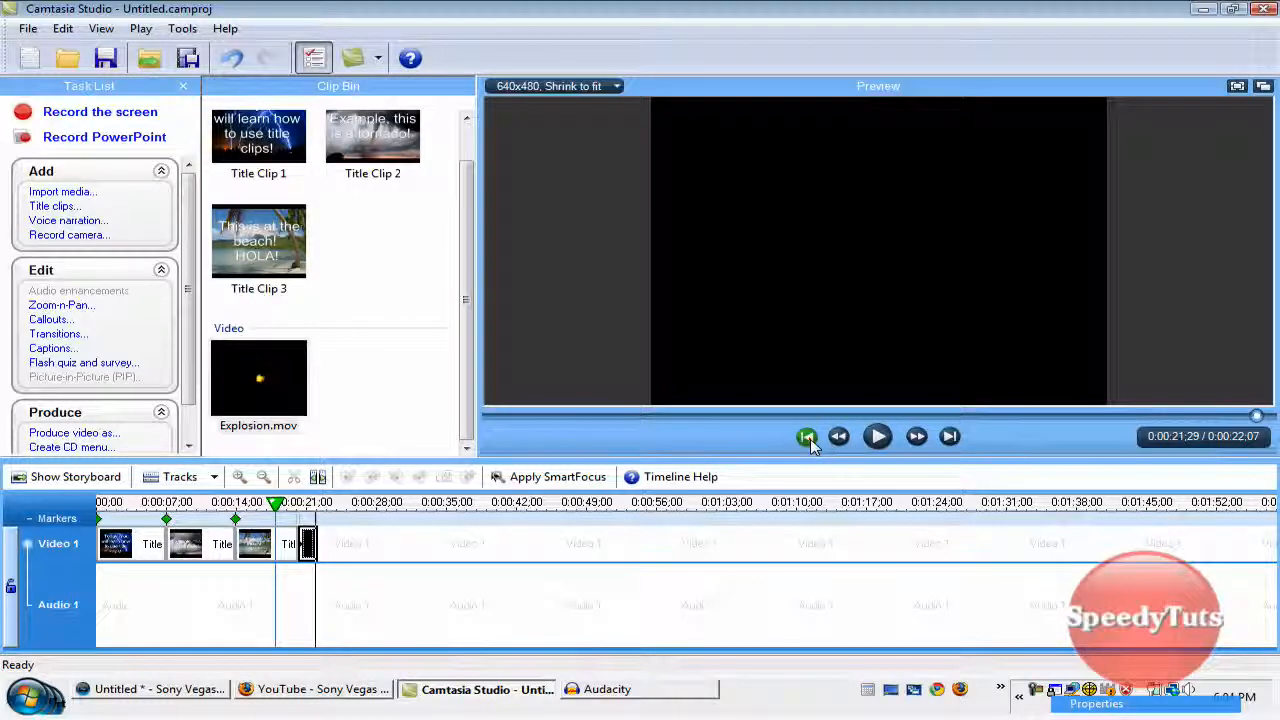
left_click(808, 436)
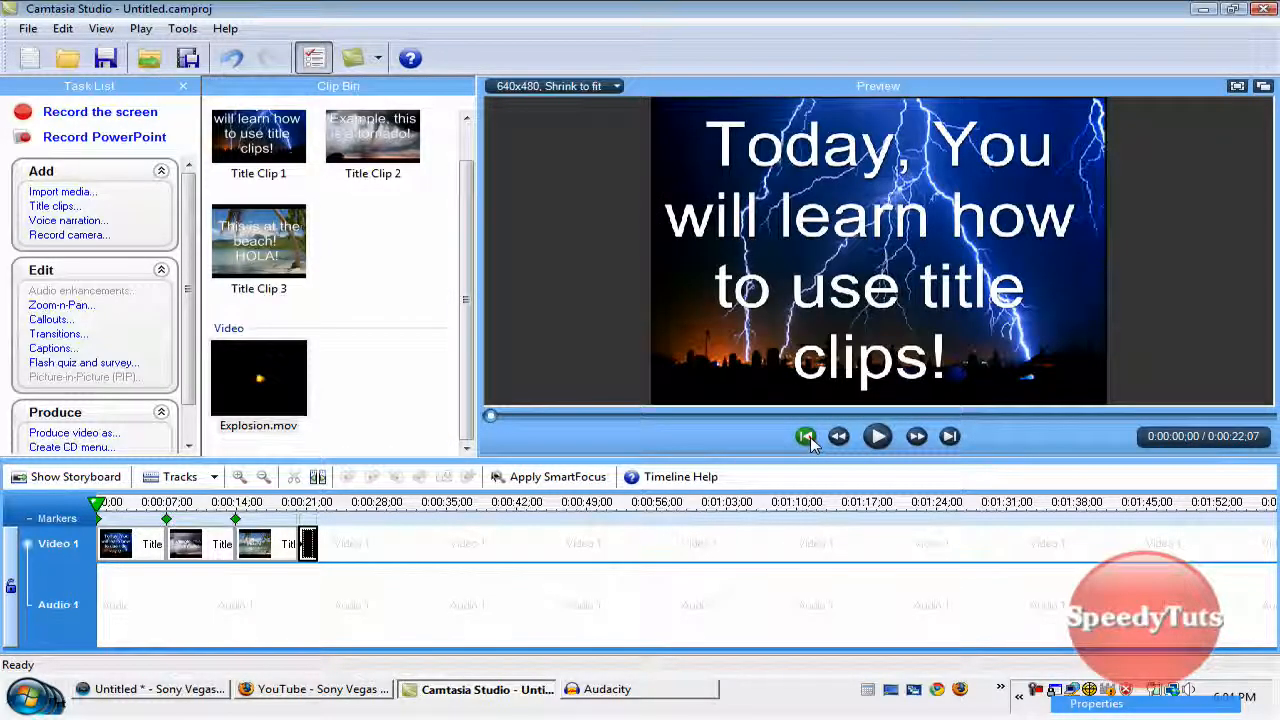
Step: Open Zoom-n-Pan and position the playhead on the first title clip
left_click(58, 305)
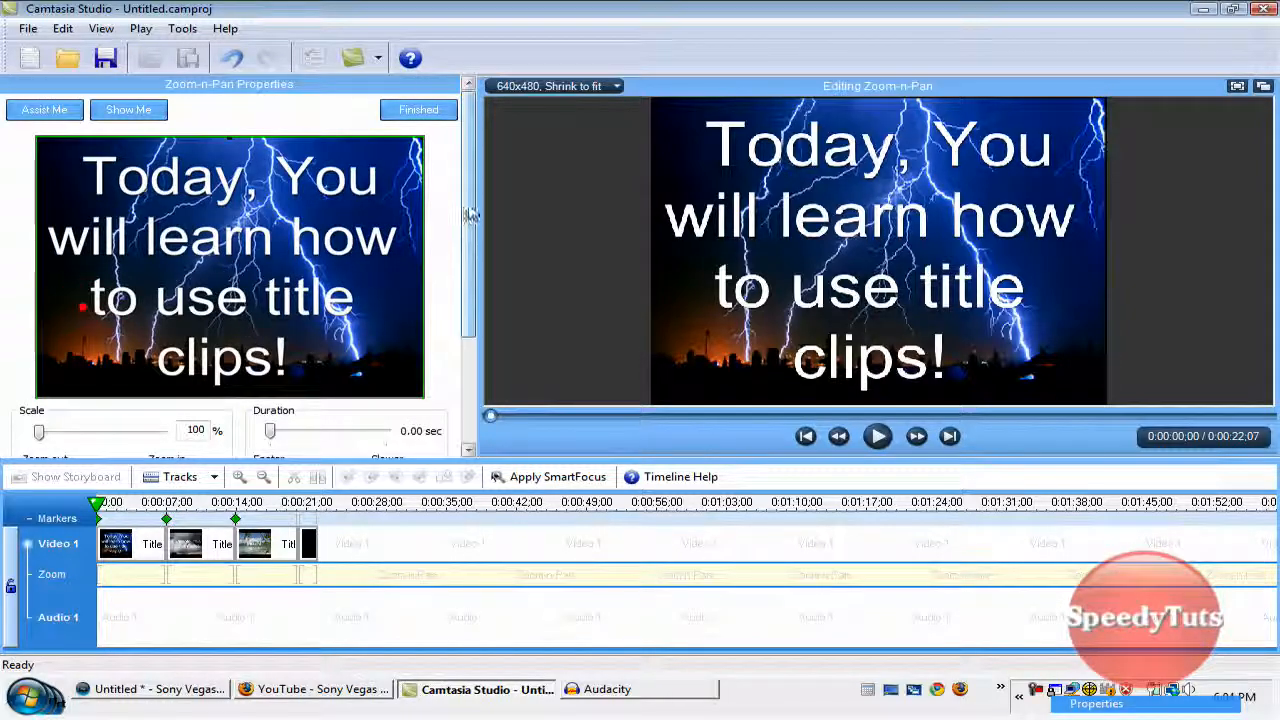
left_click_drag(470, 90, 471, 240)
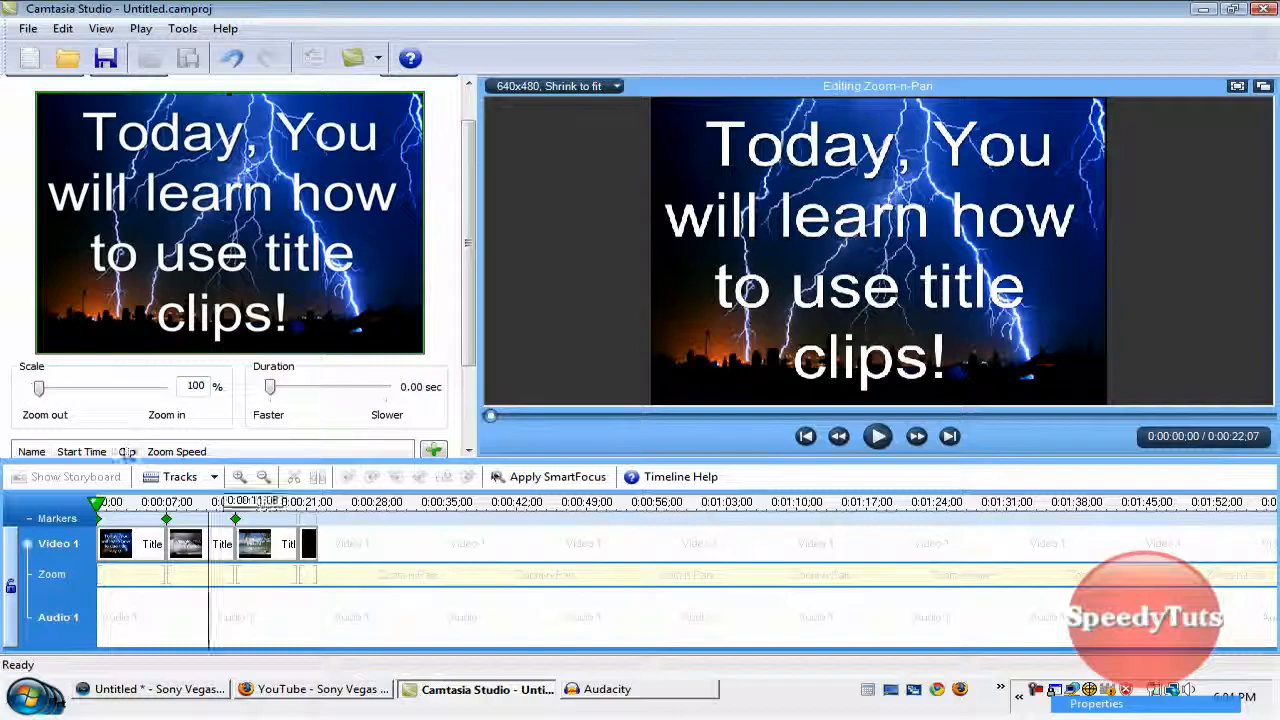
left_click_drag(98, 505, 268, 510)
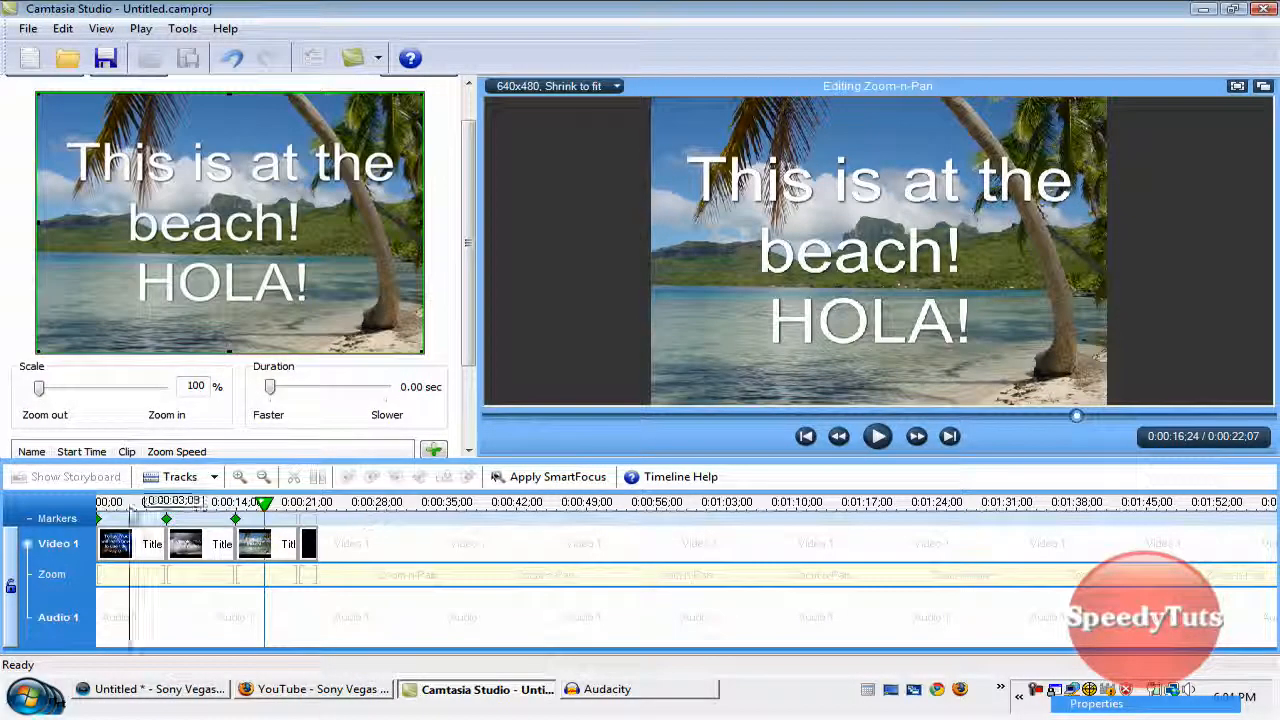
left_click(118, 505)
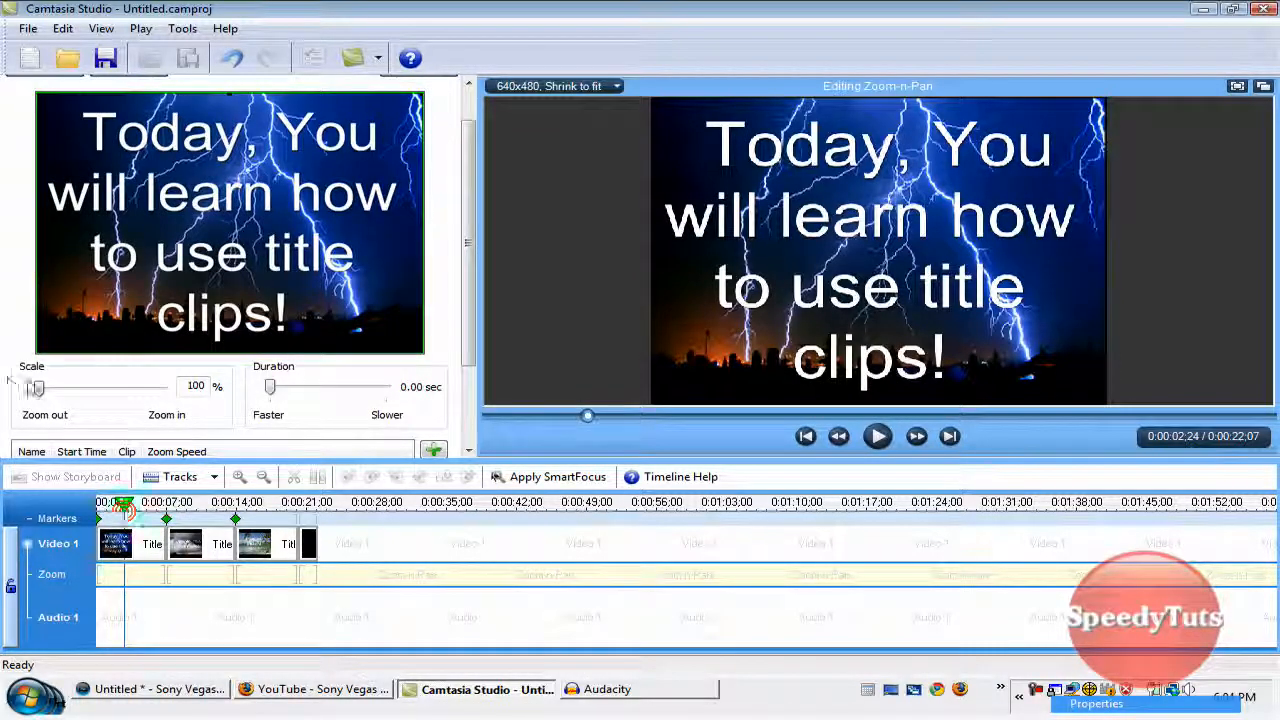
Step: Set the zoom to 184% scale and frame the green rectangle over the words 'Today, will learn'
left_click_drag(40, 388, 162, 390)
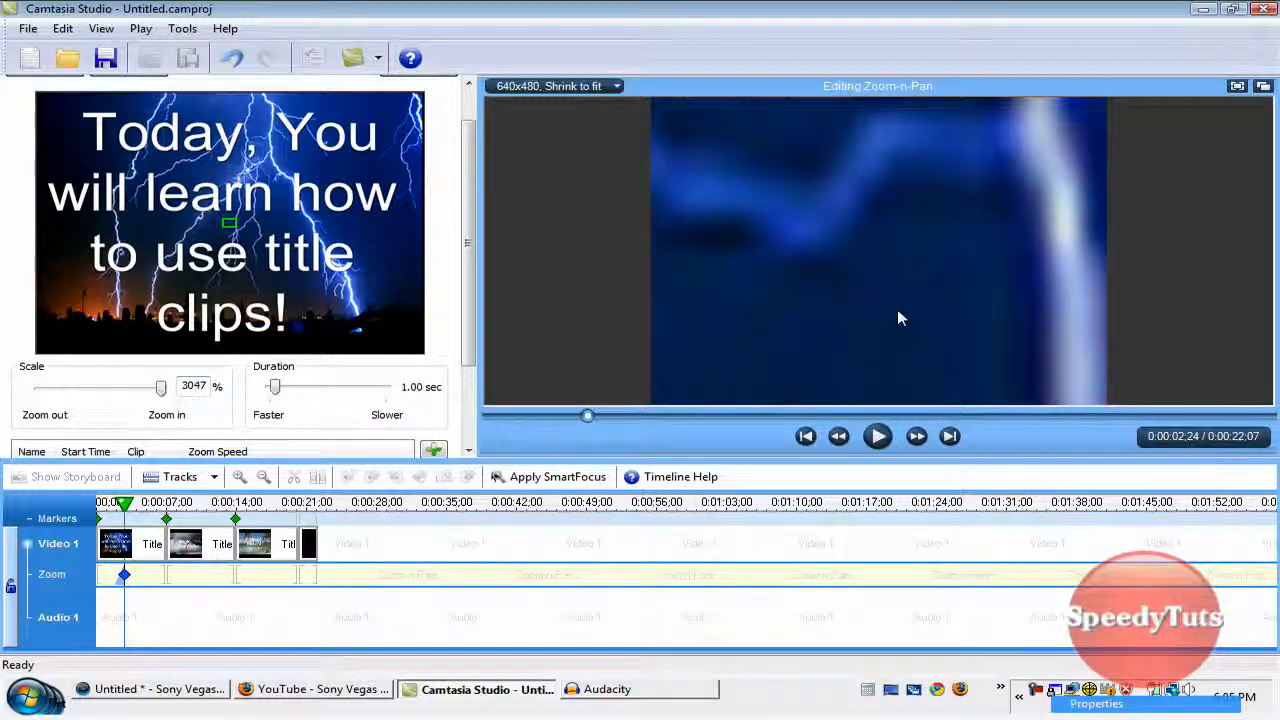
left_click_drag(162, 390, 110, 390)
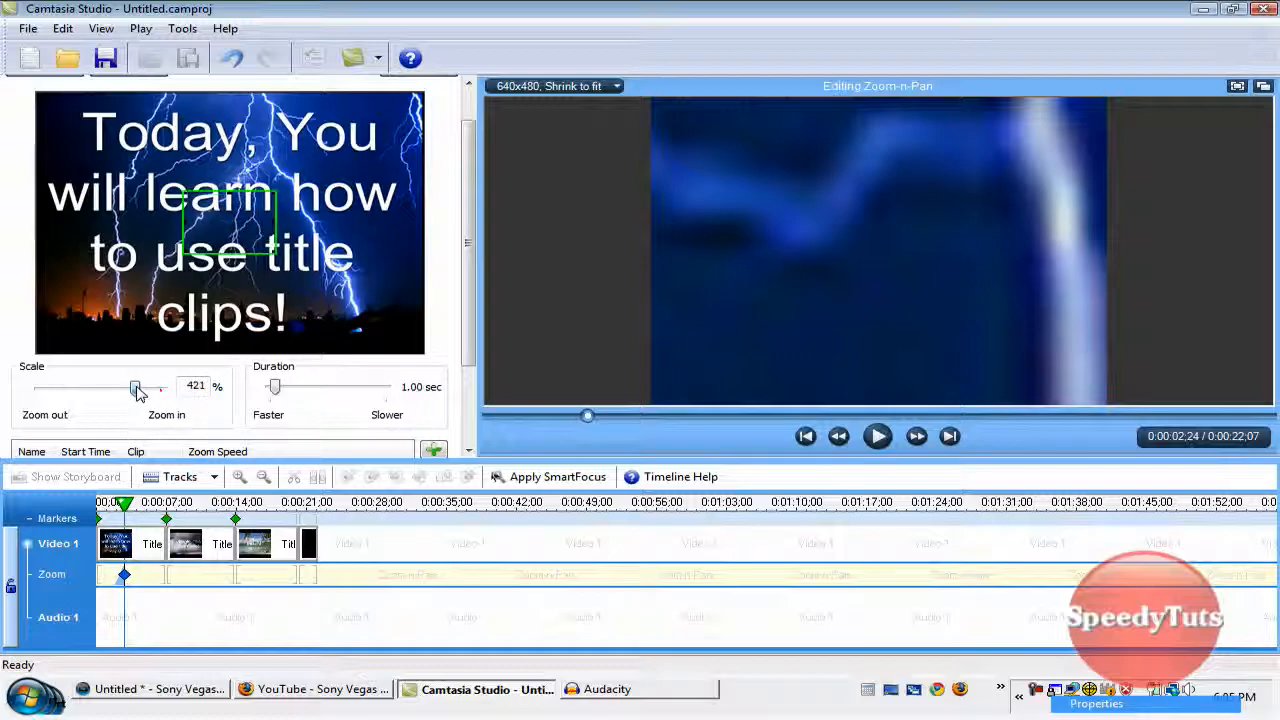
left_click_drag(230, 230, 160, 165)
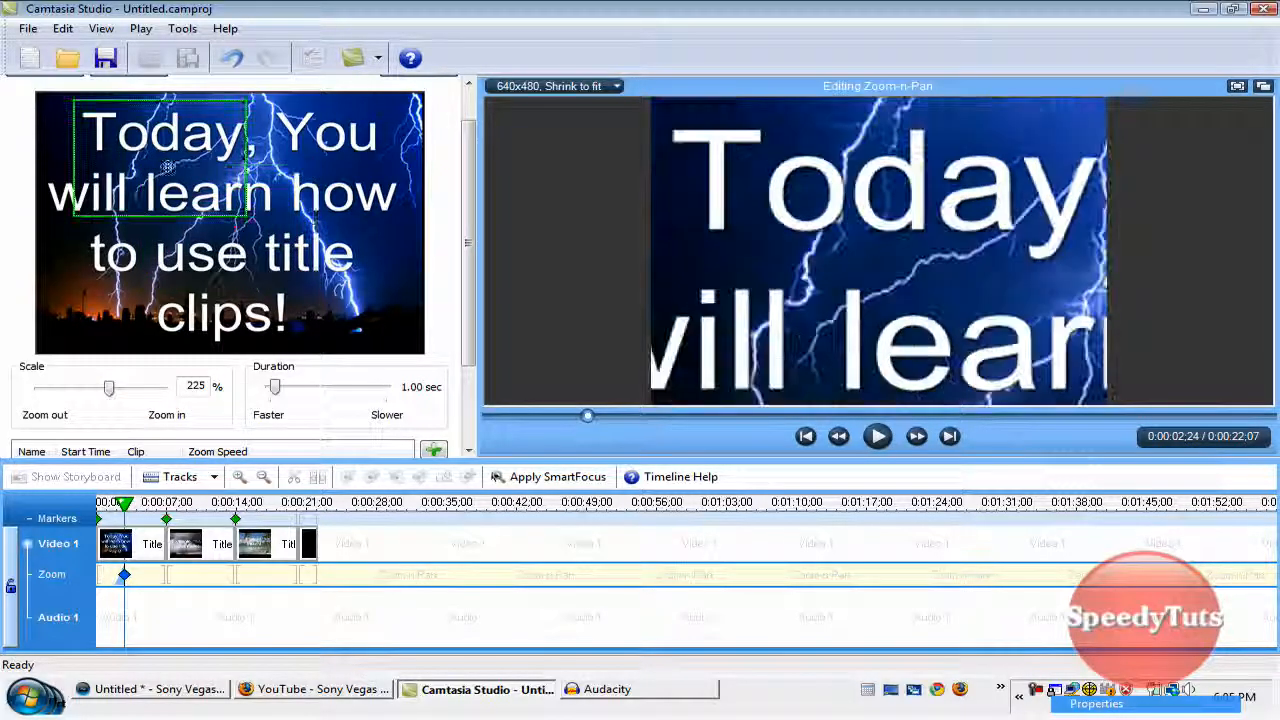
left_click_drag(110, 390, 97, 390)
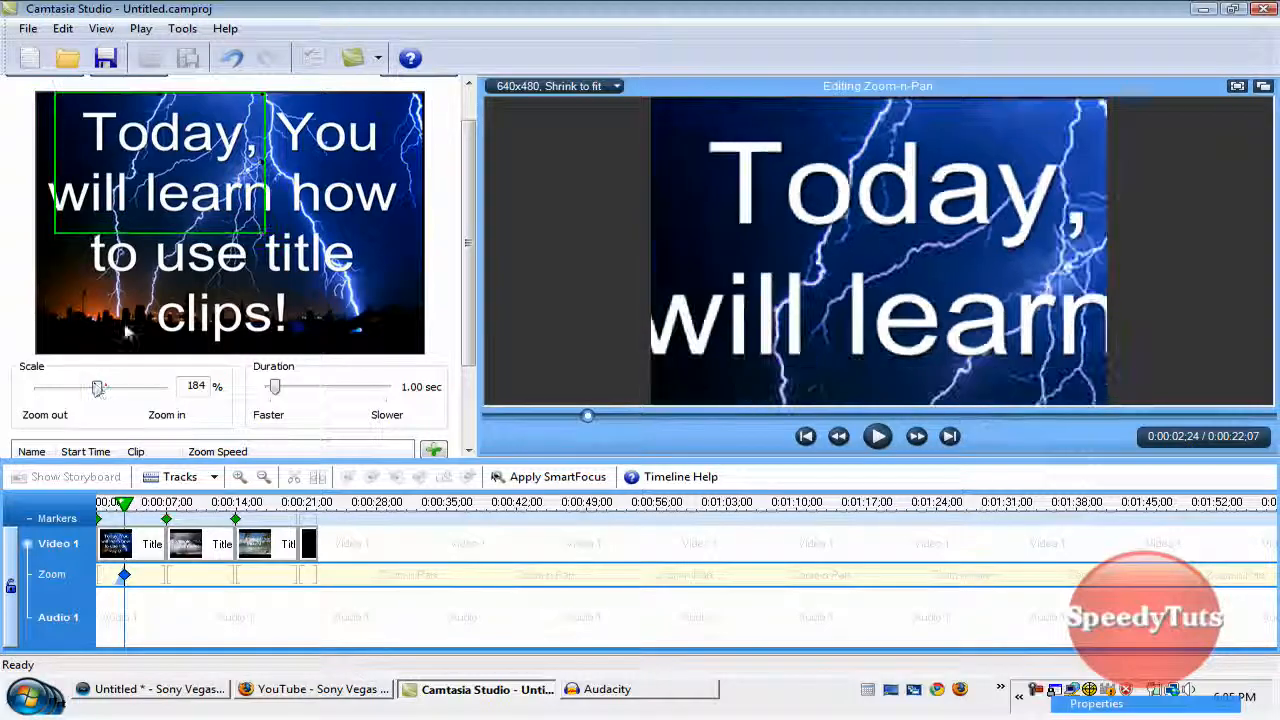
mouse_move(160, 165)
left_mouse_down()
mouse_move(225, 220)
mouse_move(160, 185)
left_mouse_up()
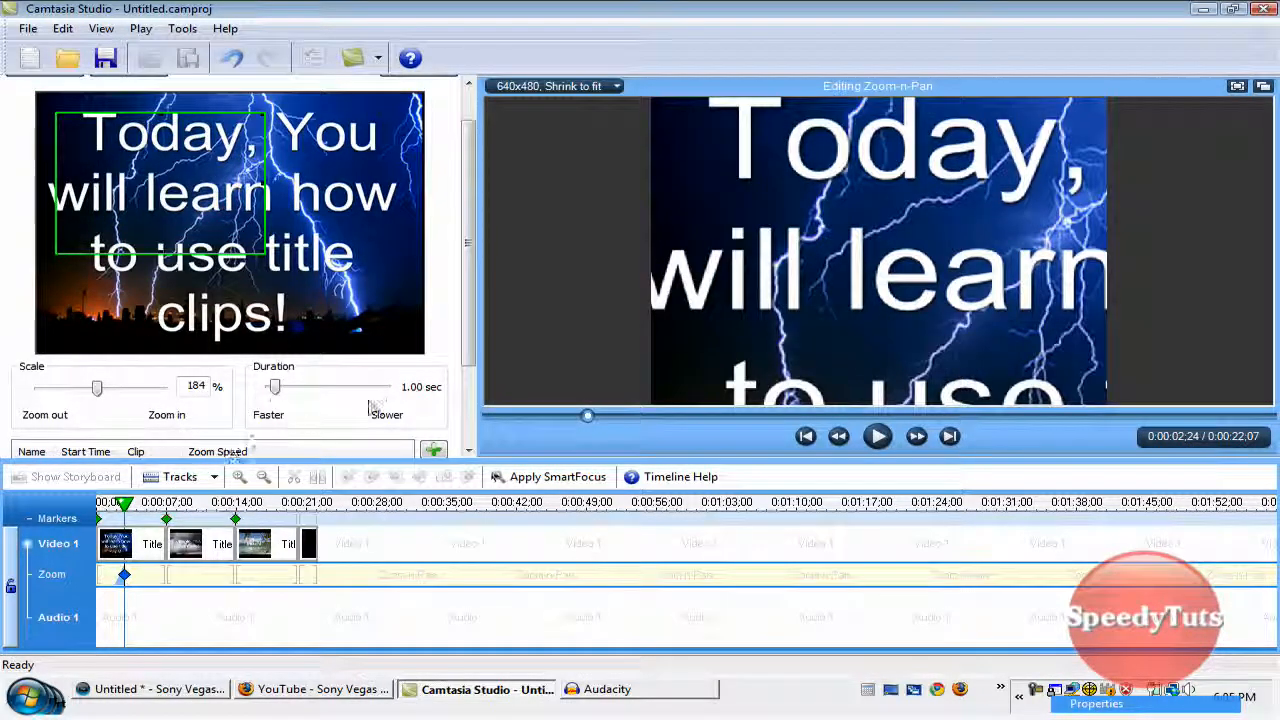
scroll(470, 330, "down", 2)
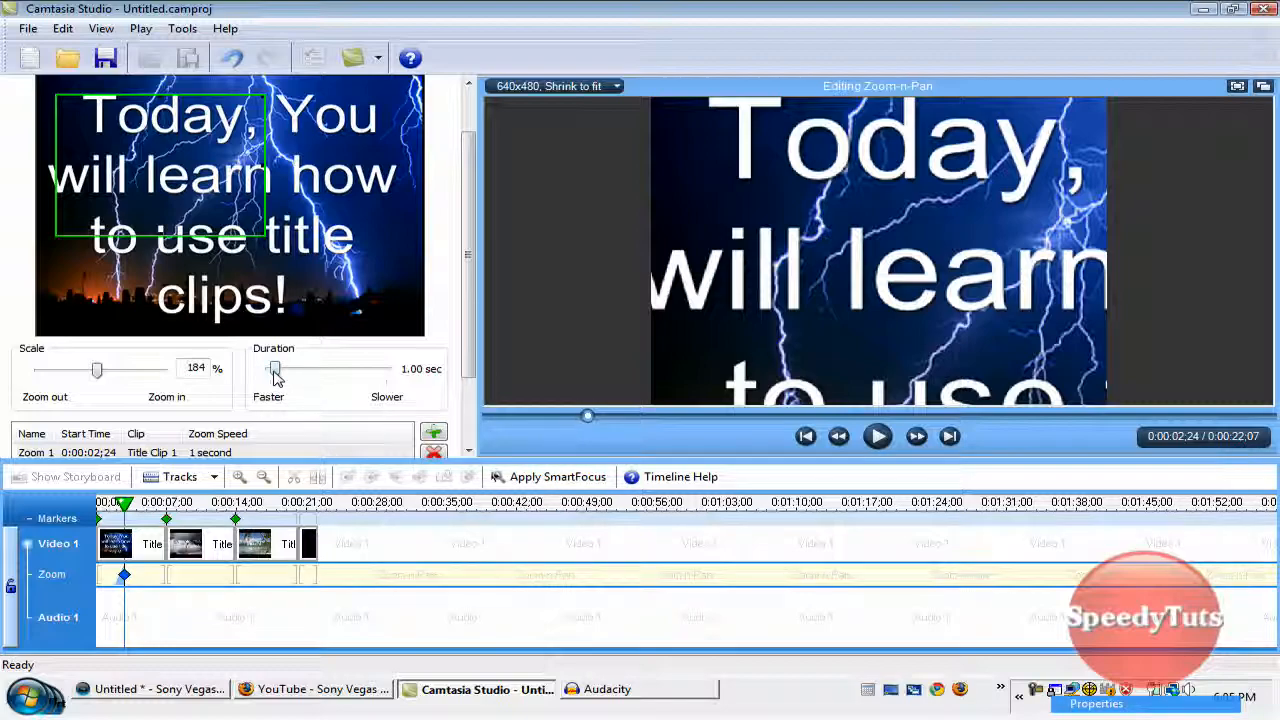
Step: Preview the zoom, then delete the unwanted extra Zoom 2 at the start of the video
left_click(110, 503)
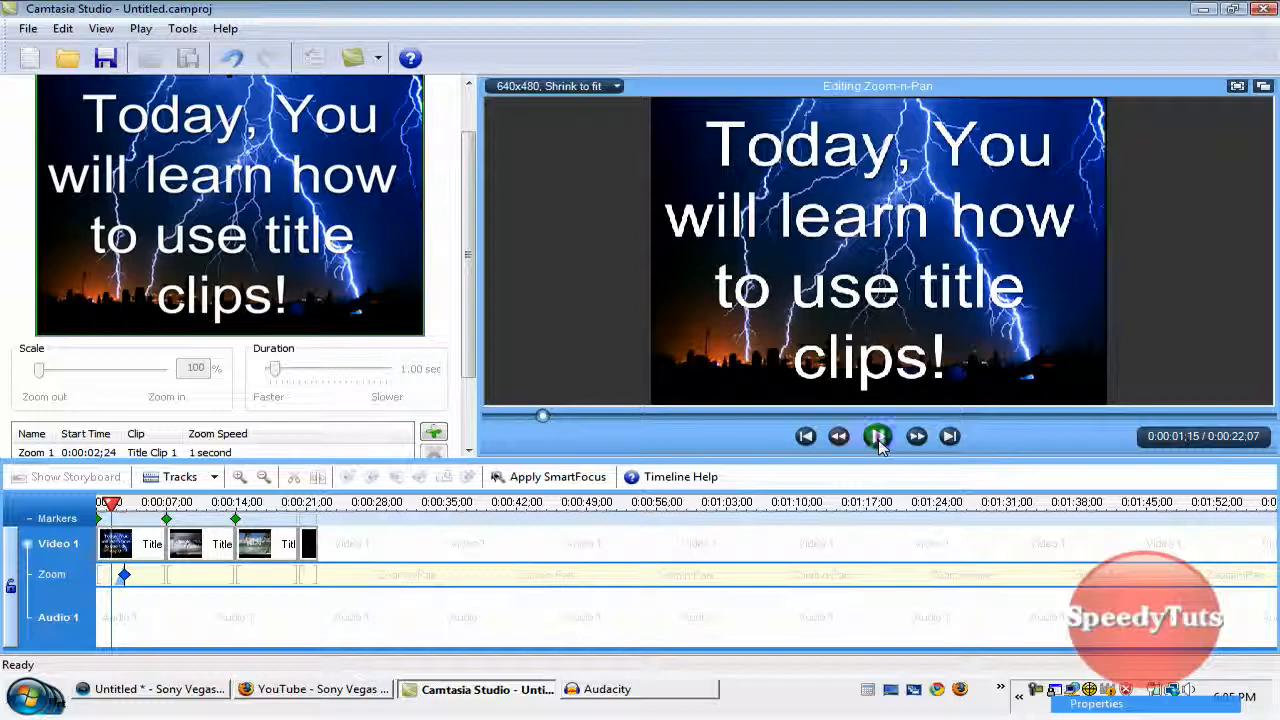
left_click(878, 436)
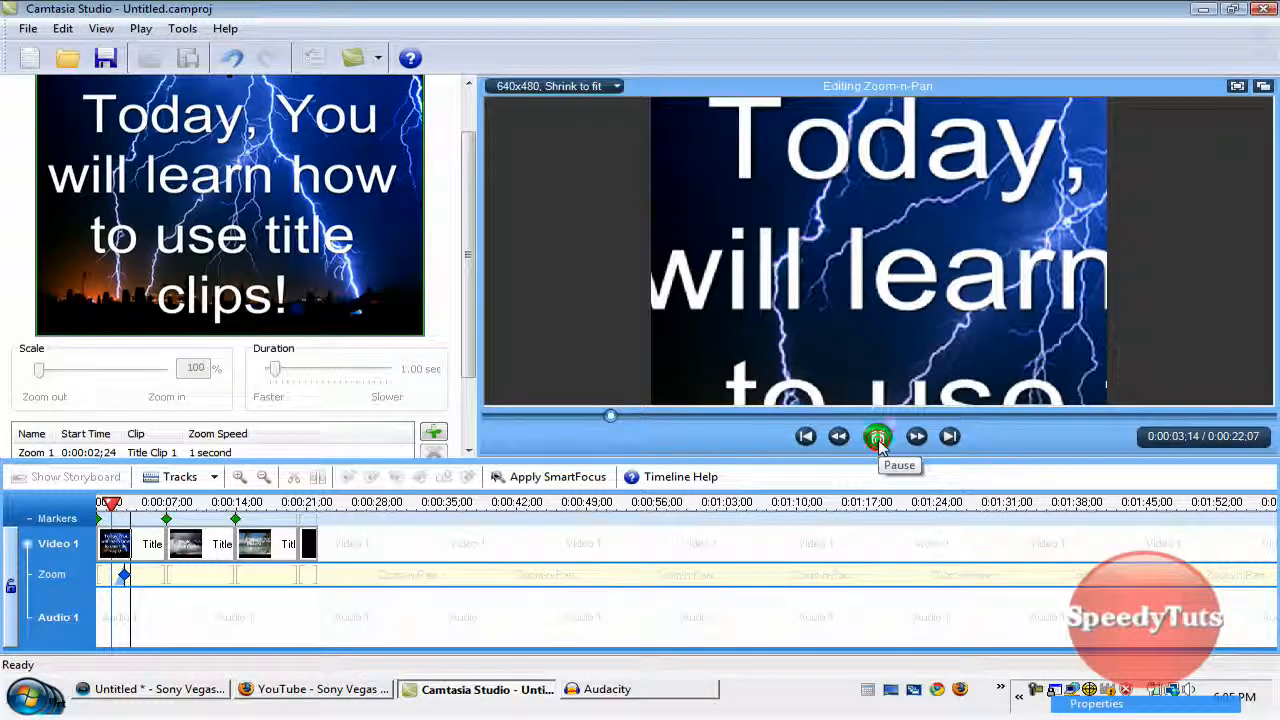
left_click(878, 436)
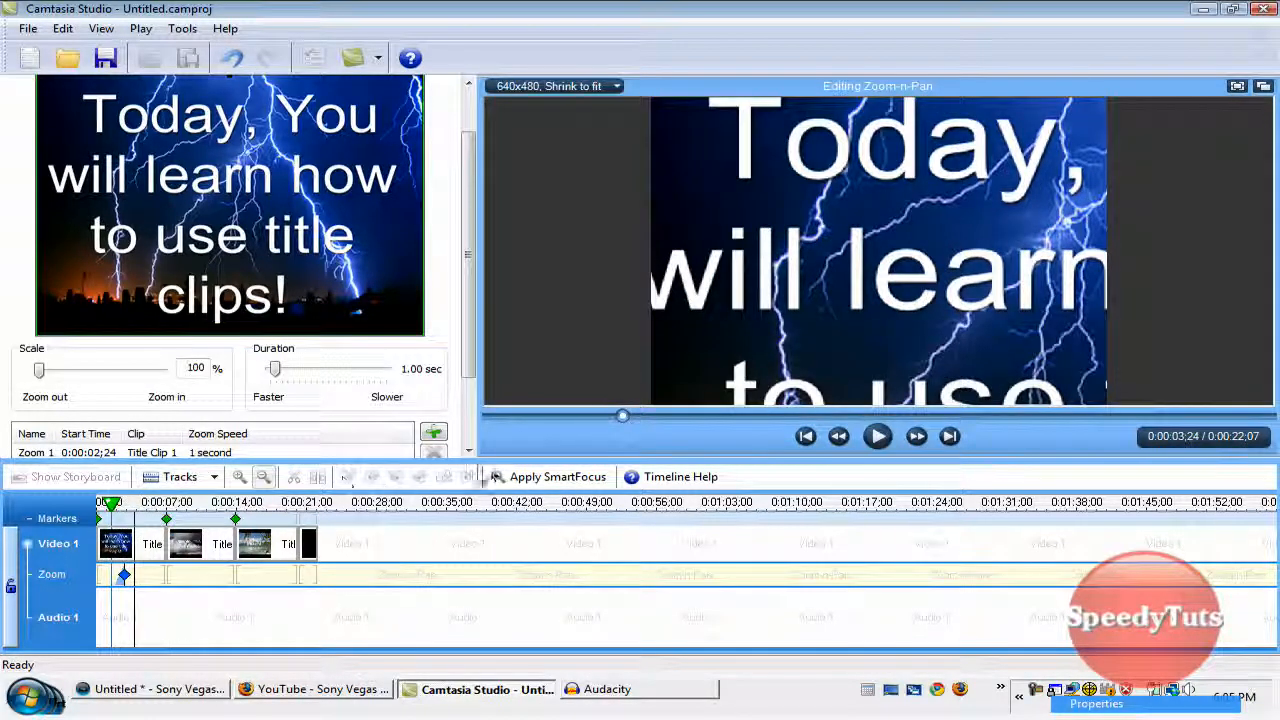
left_click(806, 436)
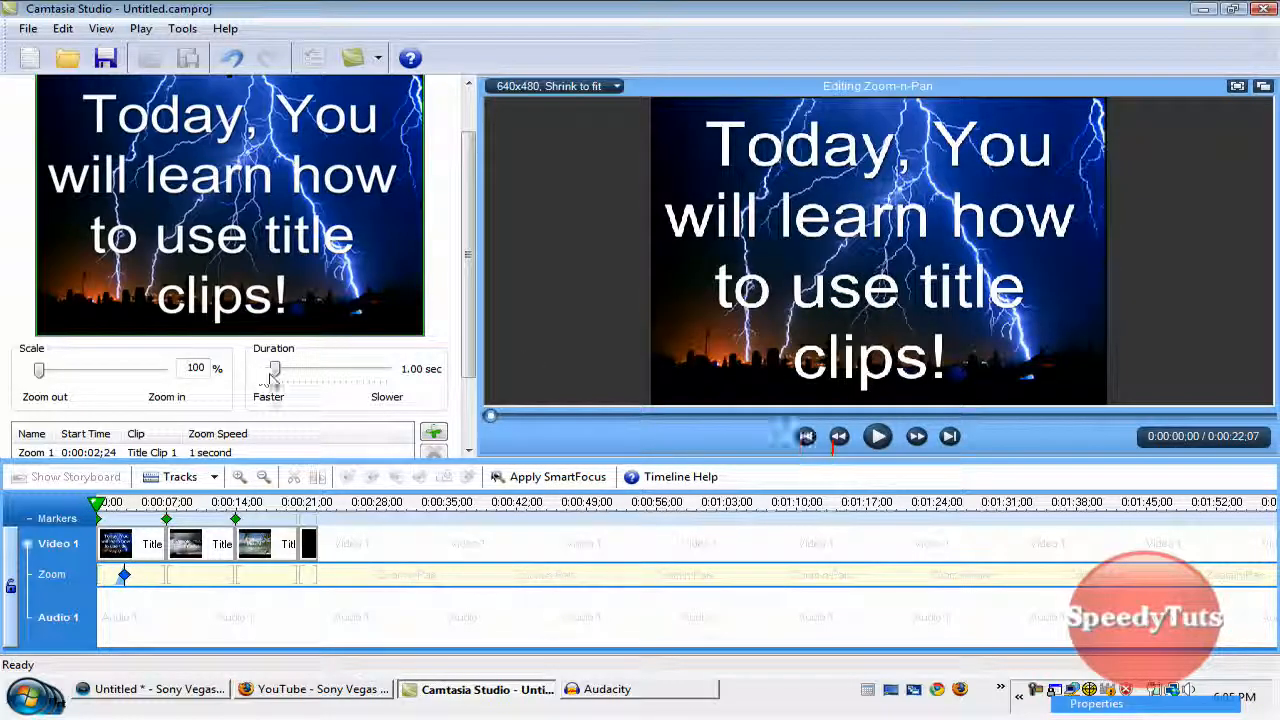
left_click_drag(275, 372, 258, 375)
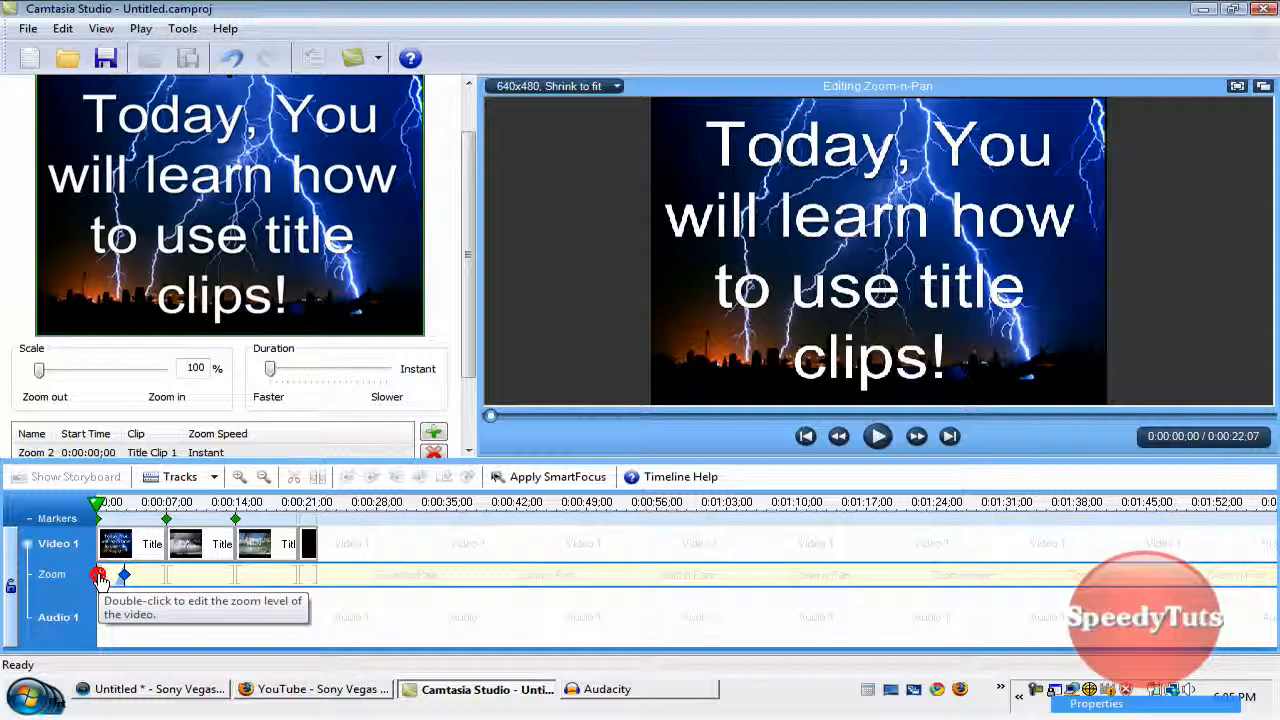
key("Delete")
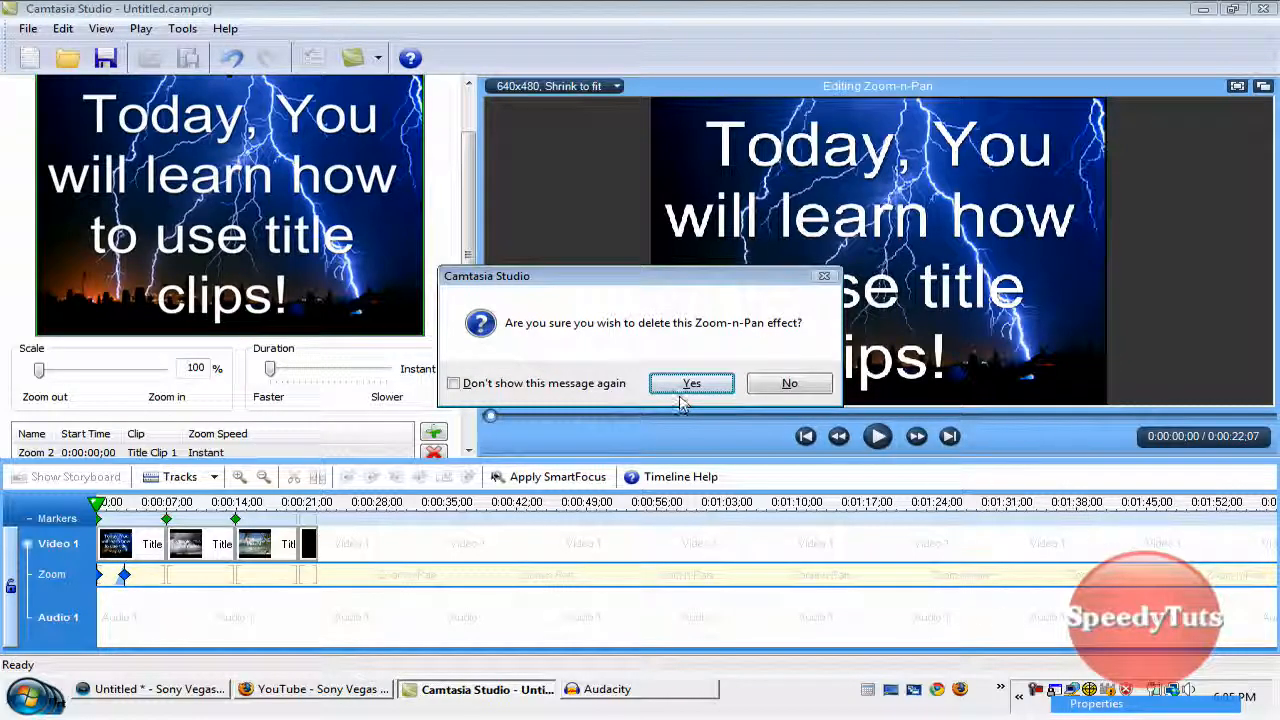
left_click(691, 383)
Step: Set the first title's Zoom 1 duration to Instant after trying 2.75 seconds
left_click(148, 575)
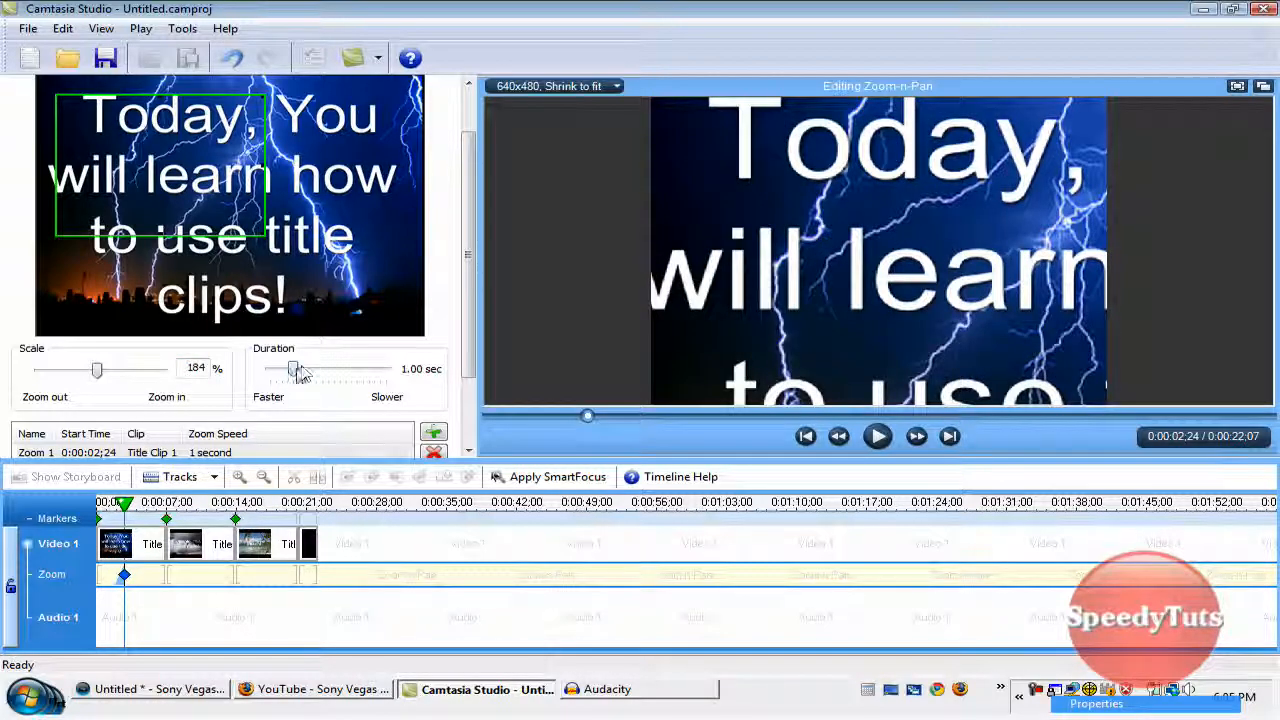
left_click_drag(296, 370, 266, 372)
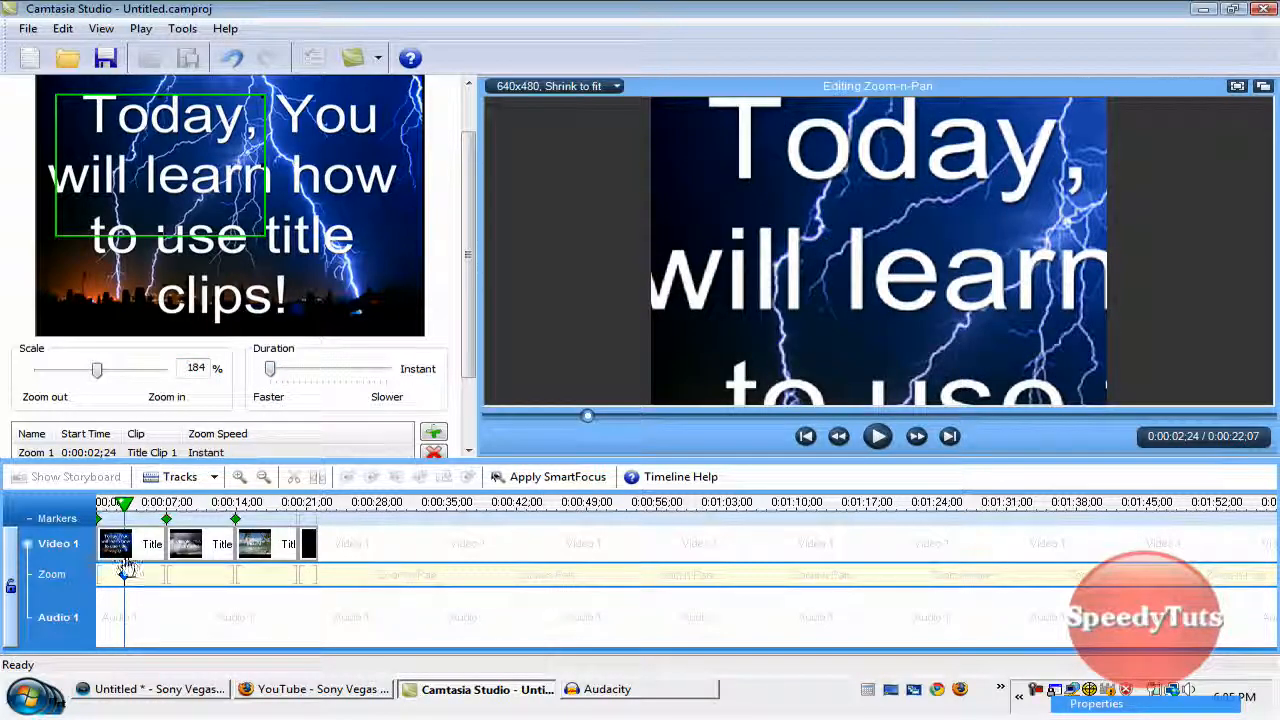
left_click_drag(274, 370, 334, 370)
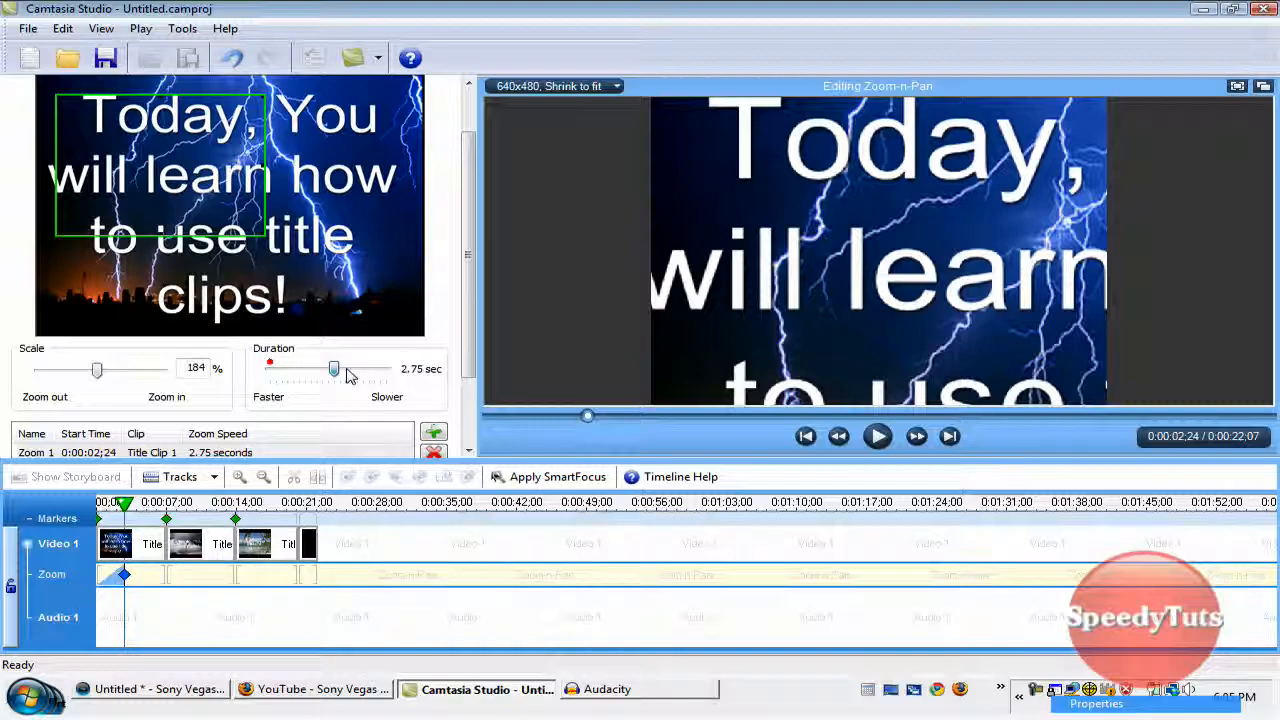
left_click(877, 436)
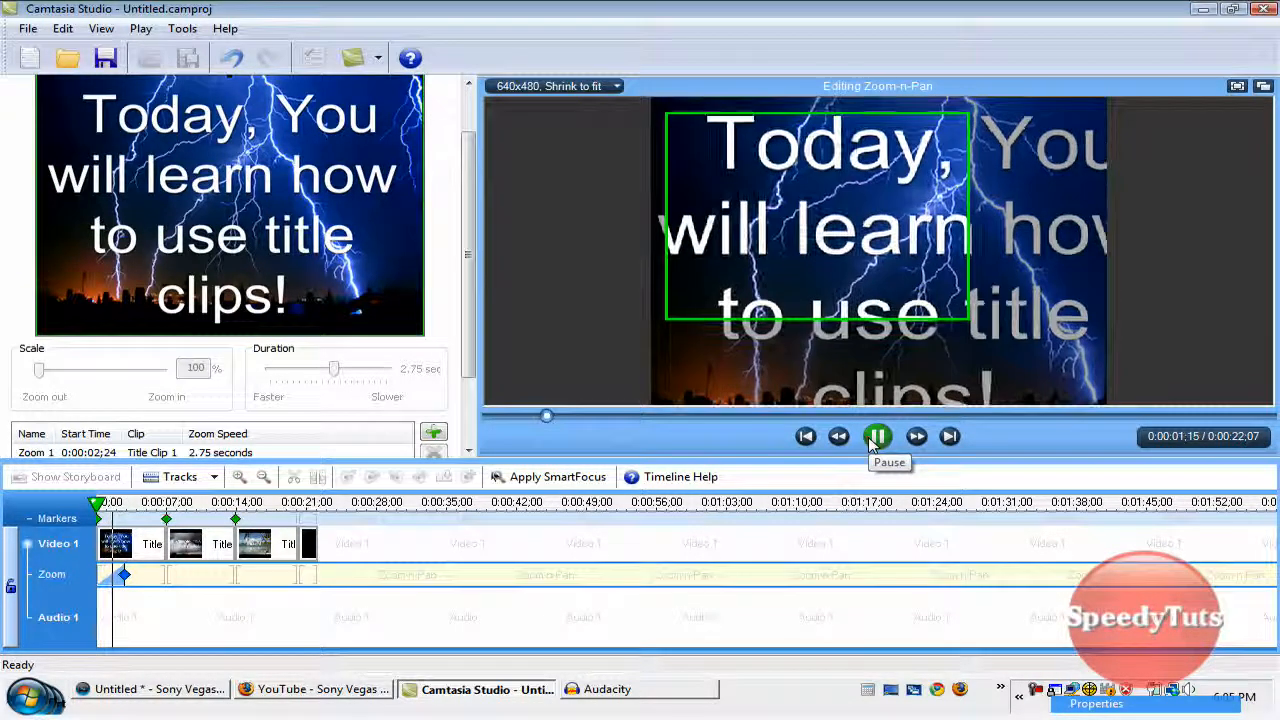
left_click(874, 438)
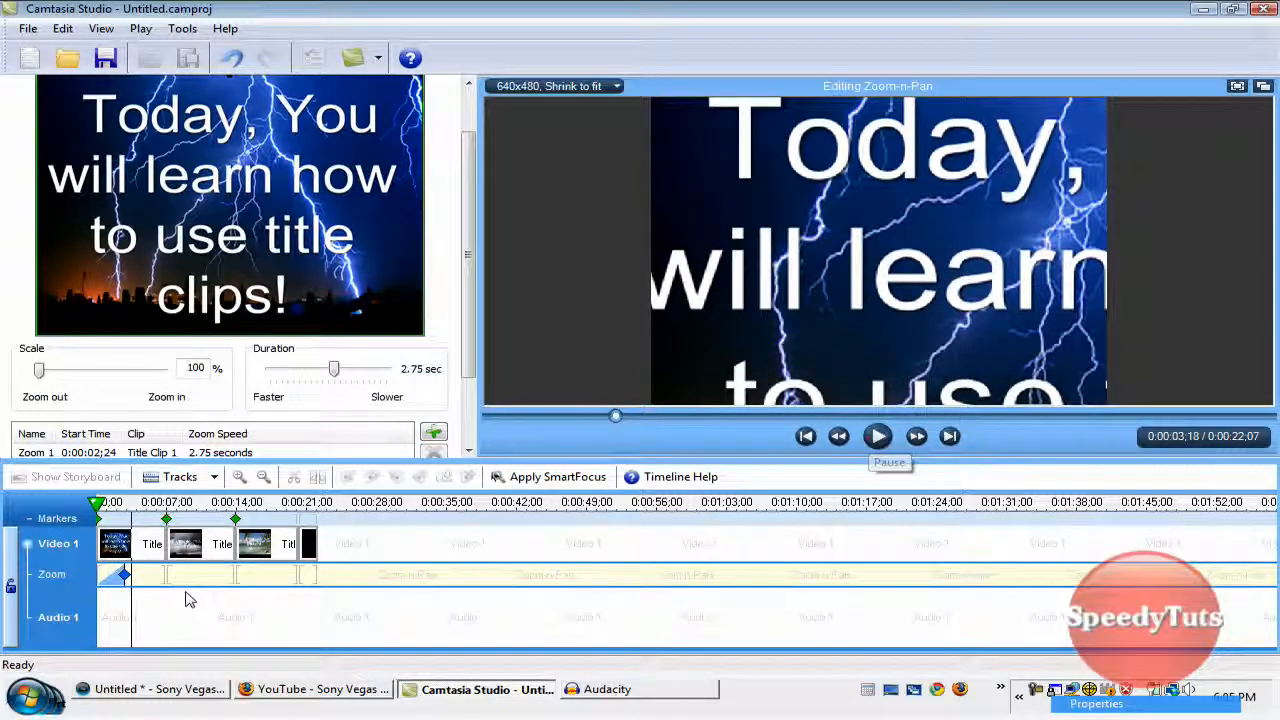
double_click(124, 575)
left_click_drag(333, 369, 270, 370)
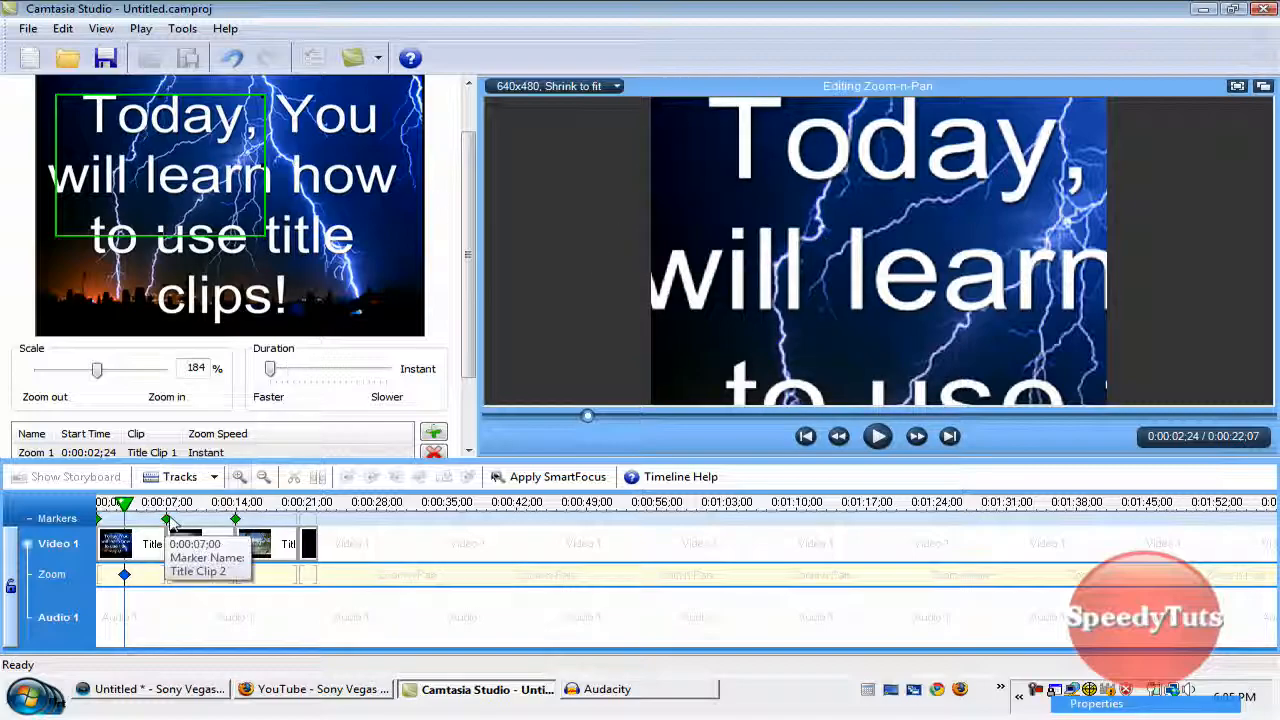
Step: At 0:00:05;18 drag Scale back to 100% so the view returns to full frame
left_click(157, 576)
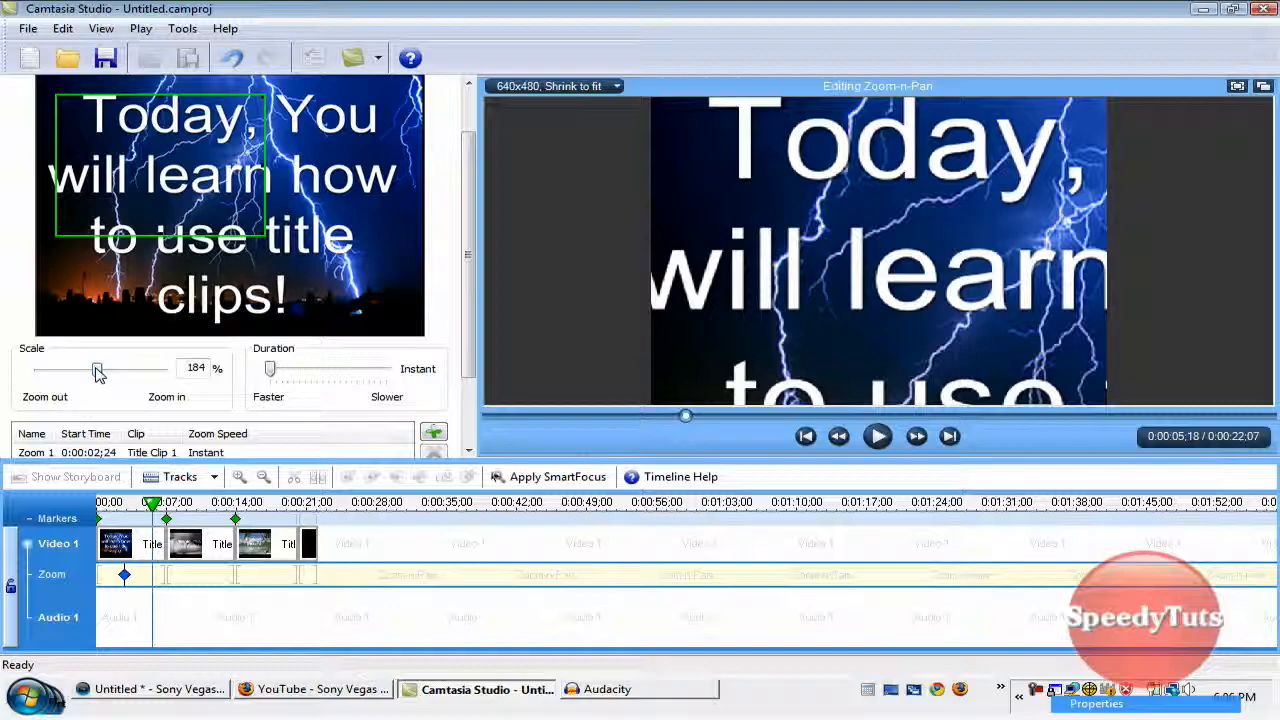
left_click_drag(98, 372, 3, 372)
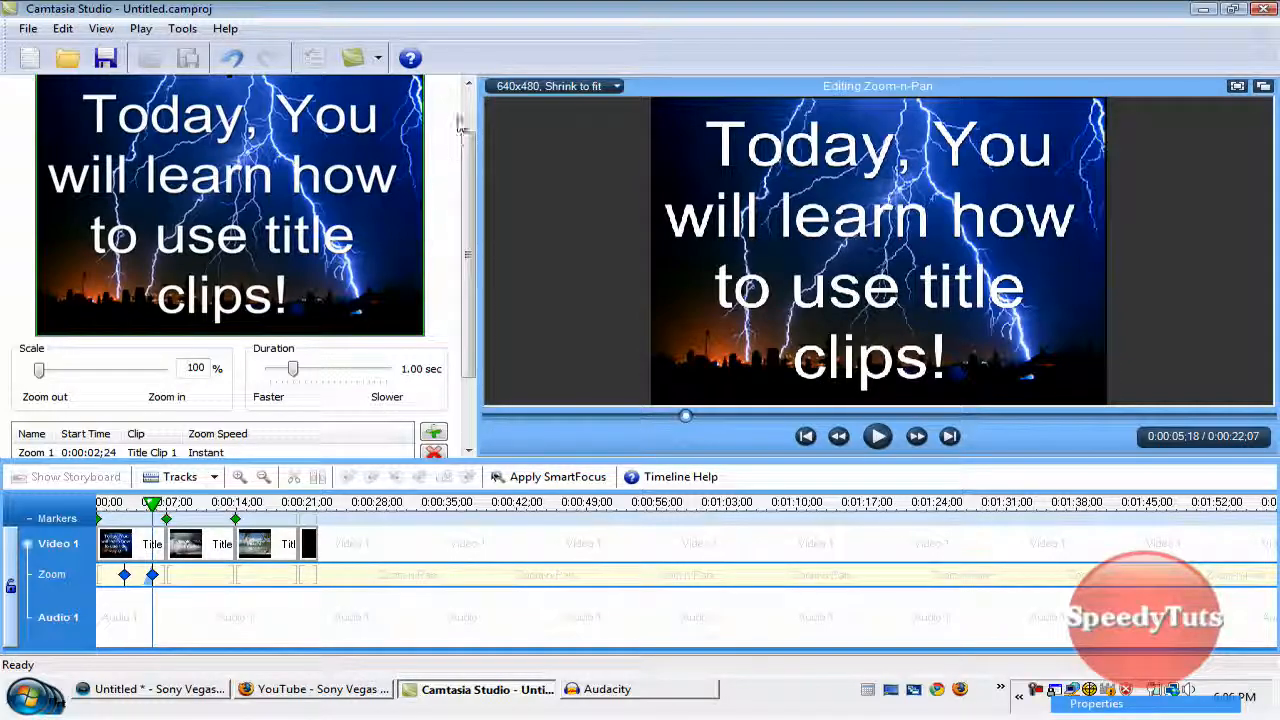
left_click_drag(468, 215, 471, 147)
Step: Finish Zoom-n-Pan editing and begin Callouts editing at the tornado title clip
left_click(418, 109)
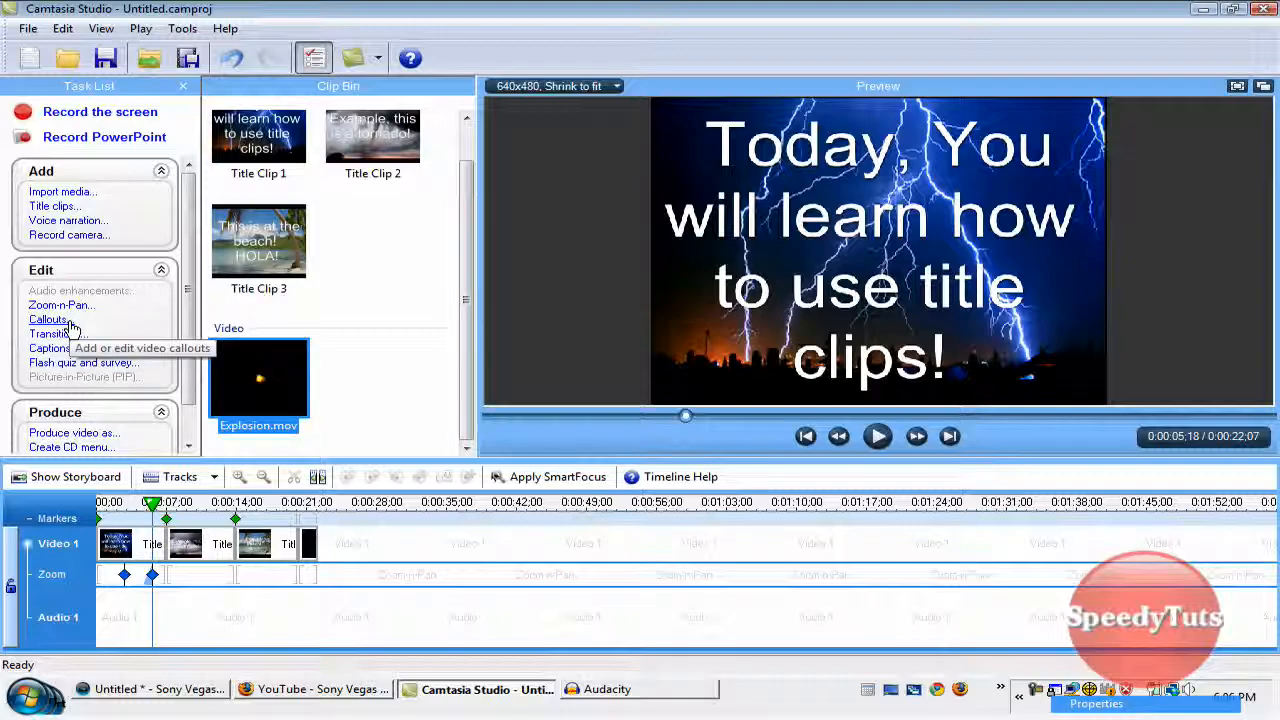
left_click(48, 320)
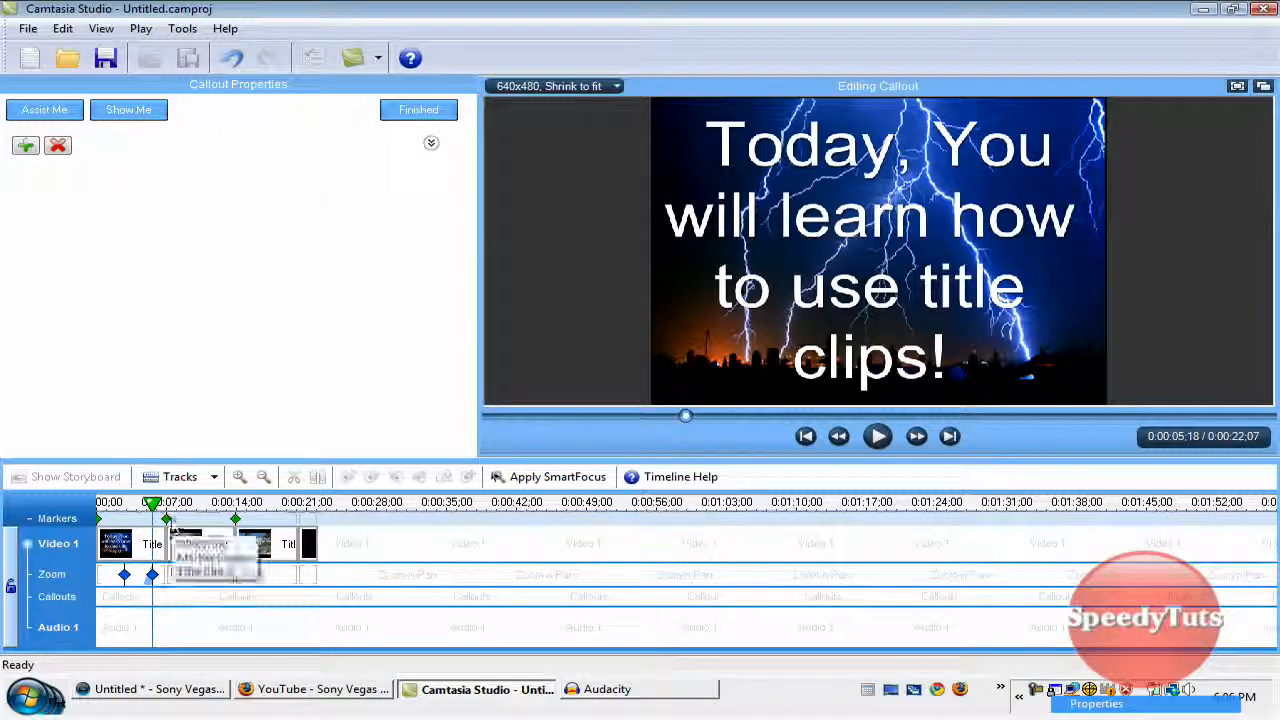
left_click(178, 503)
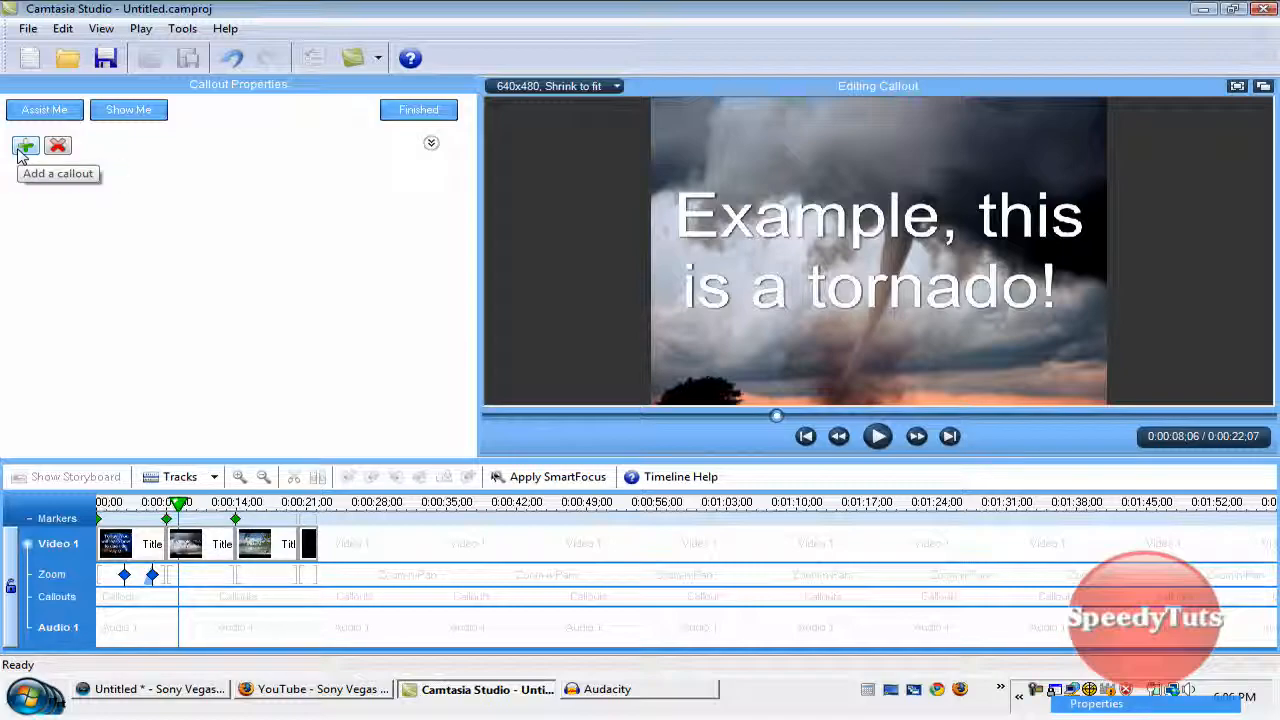
Step: Add an arrow callout above the tornado title text and enlarge it
left_click(25, 147)
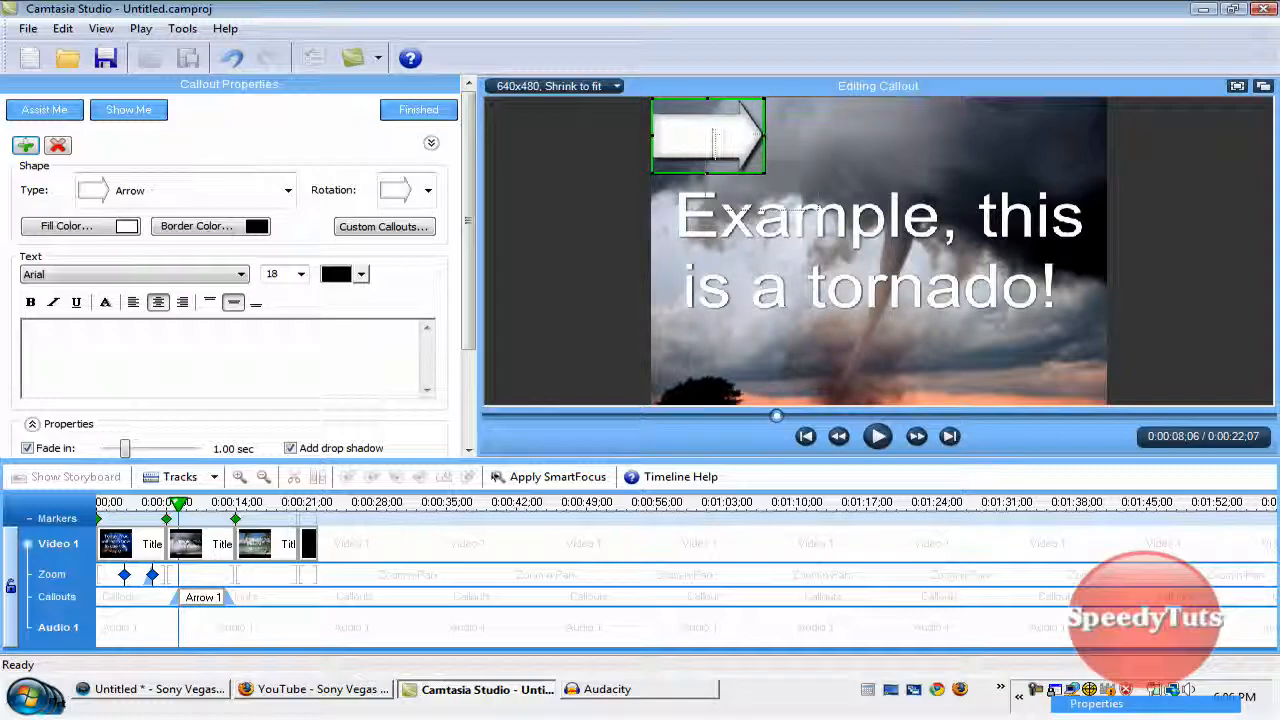
left_click_drag(729, 123, 790, 135)
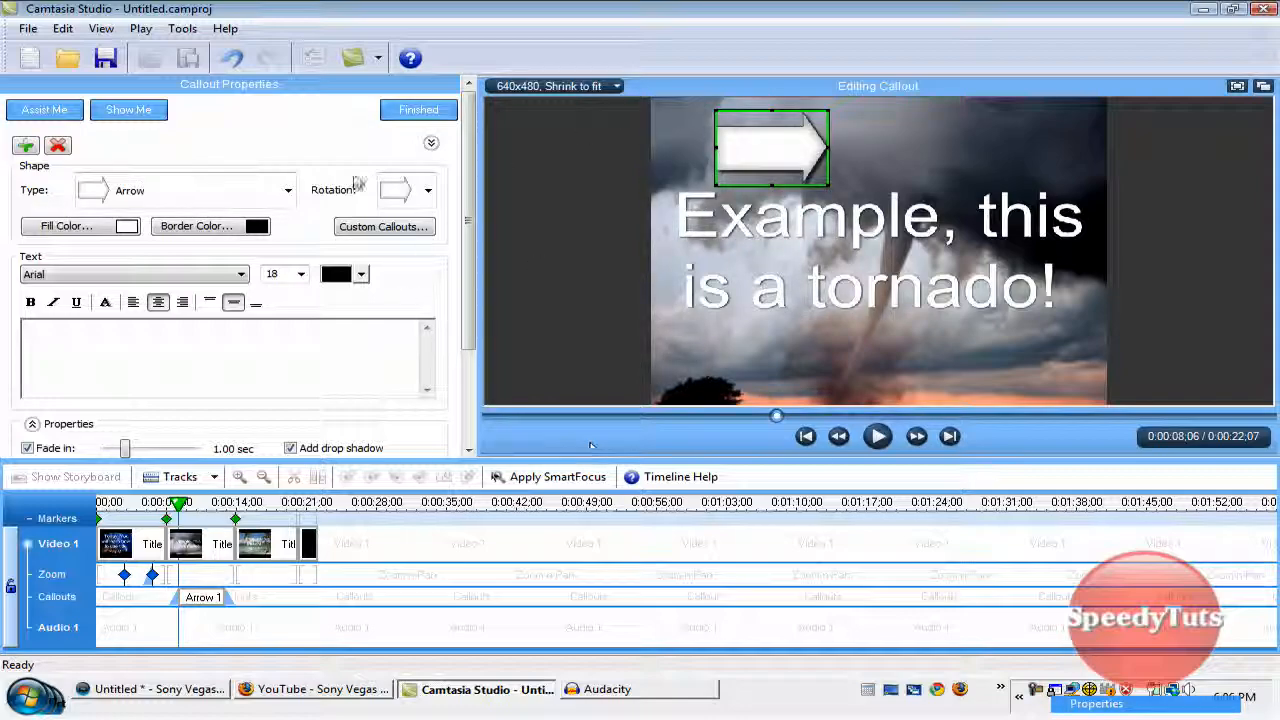
left_click(276, 345)
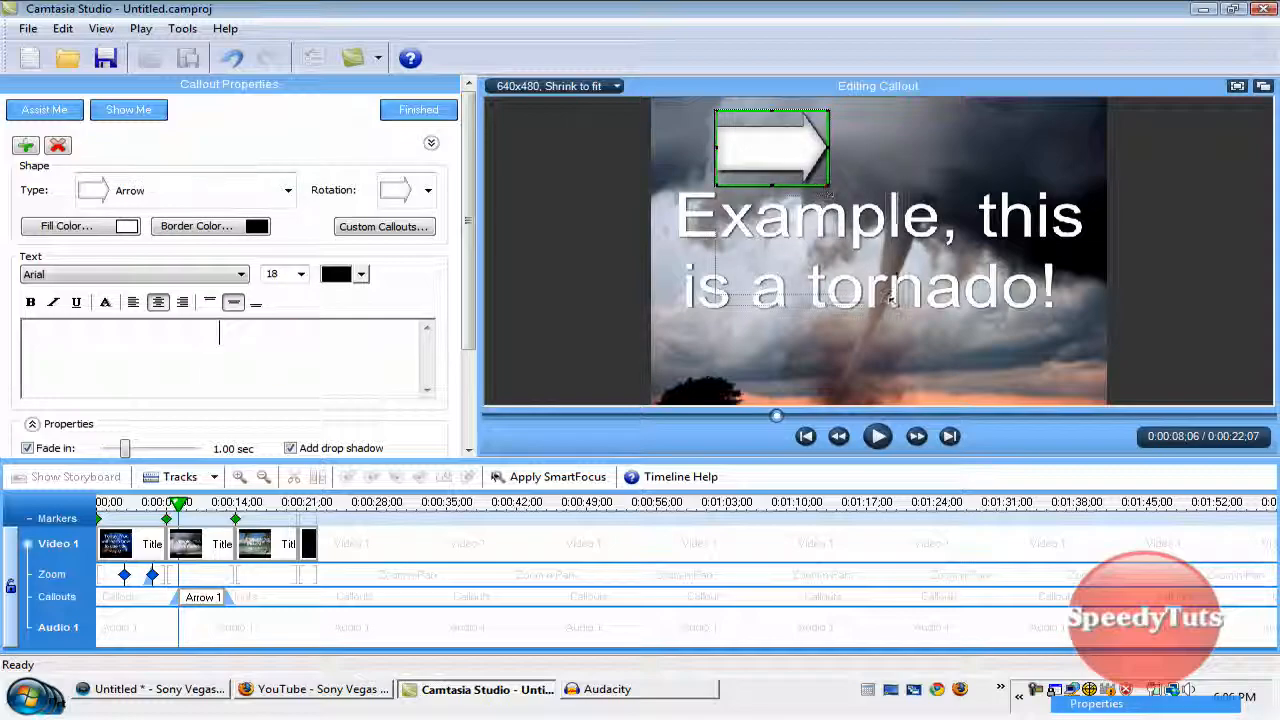
left_click_drag(826, 185, 905, 305)
type("Hello")
Step: Set the callout's Hello text to size 72 and widen the arrow so the whole word shows
double_click(219, 332)
left_click(300, 274)
left_click(268, 458)
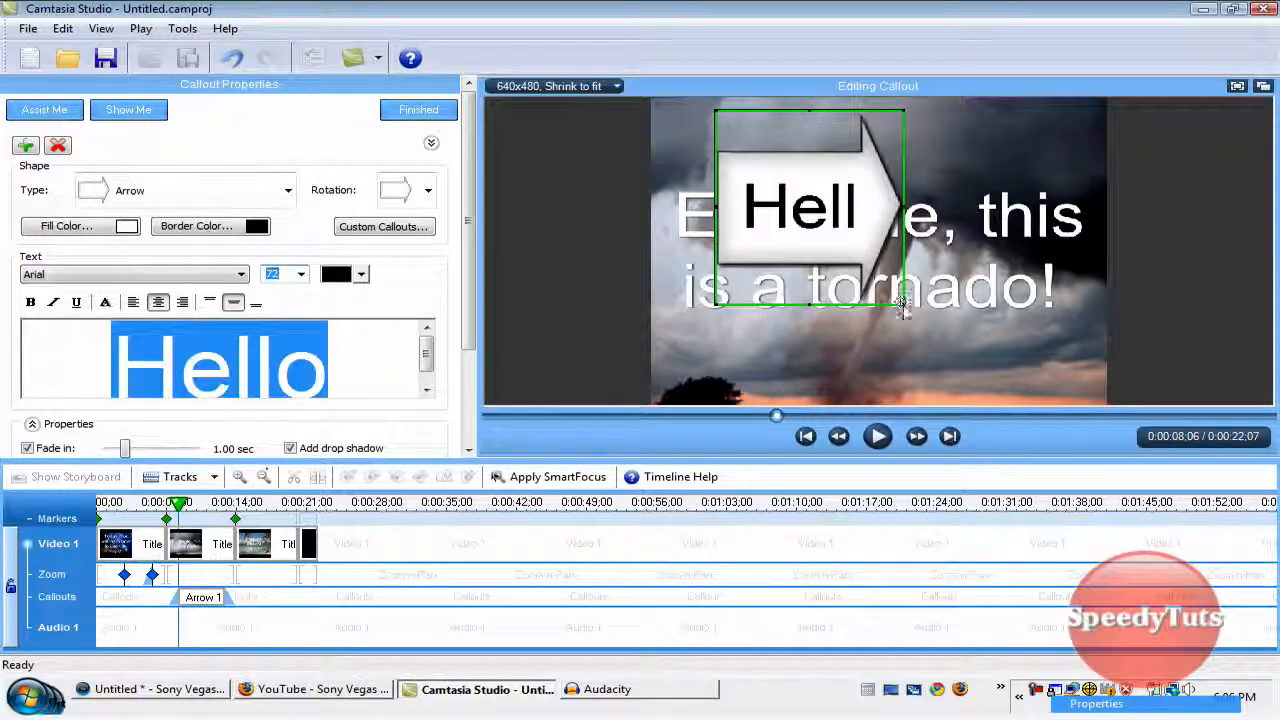
left_click_drag(902, 302, 965, 312)
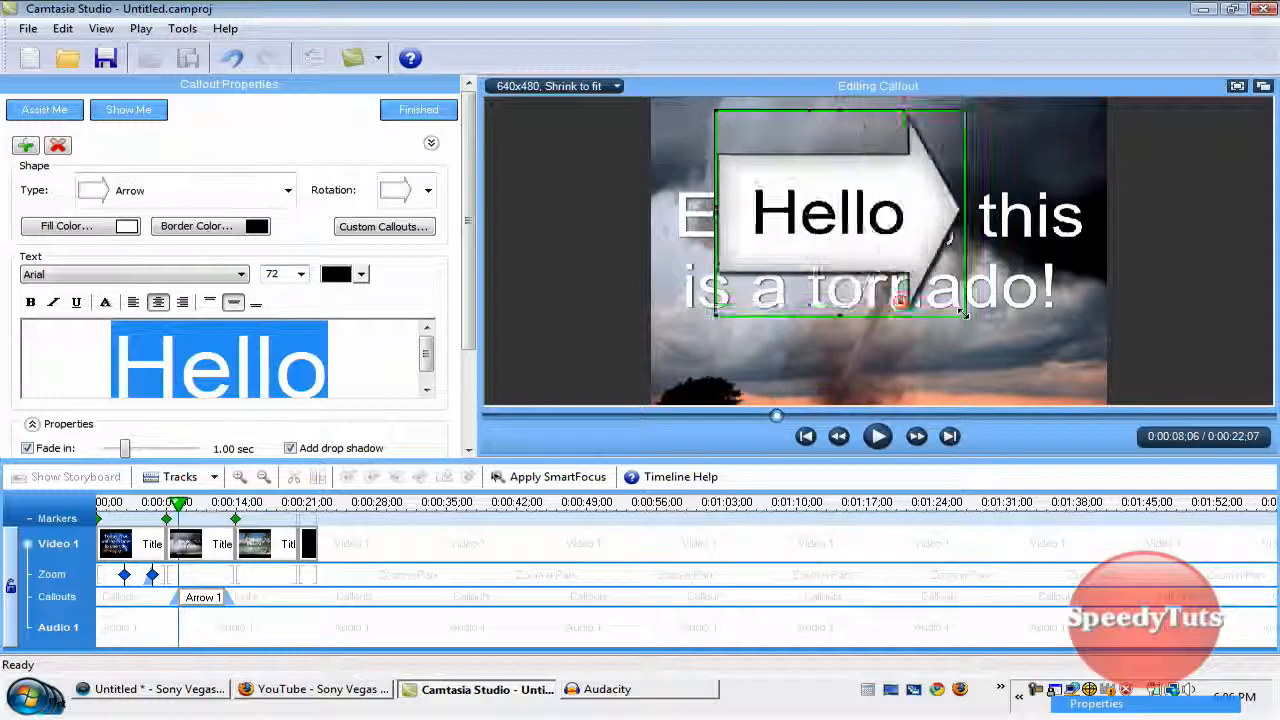
left_click(369, 372)
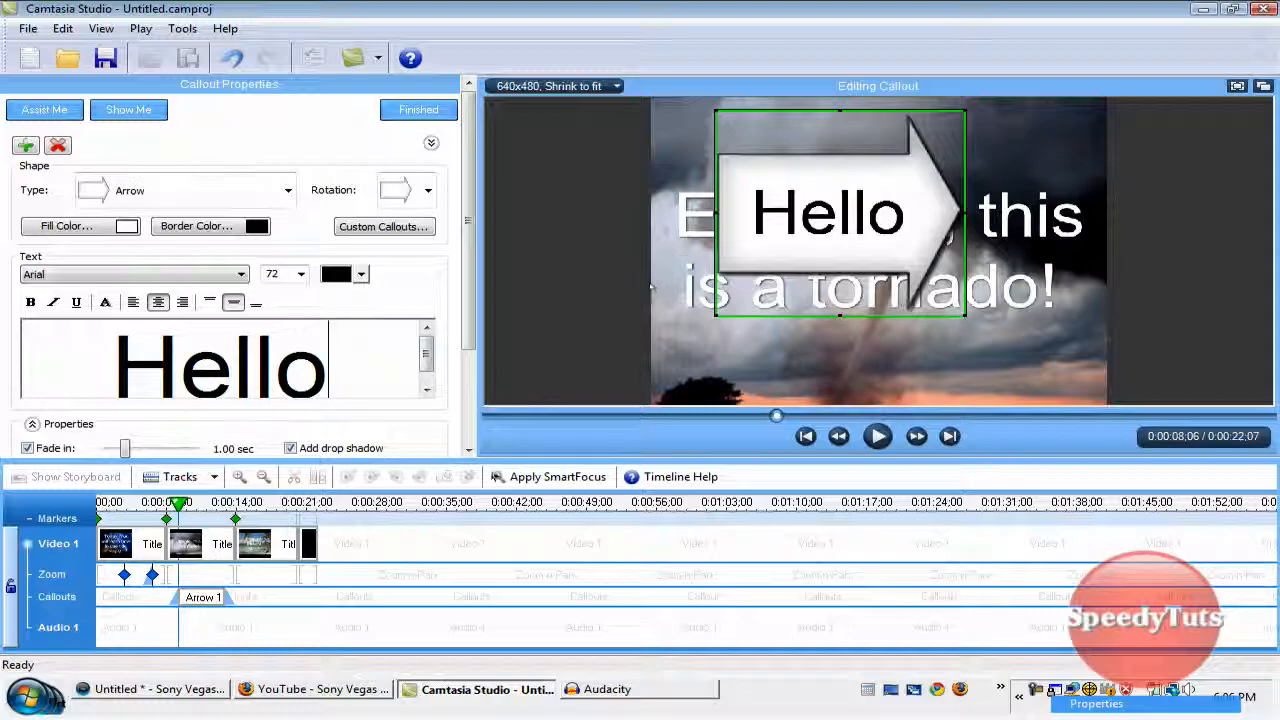
Step: Leave border colour and shape unchanged and rotate the arrow callout to point upward
left_click(210, 226)
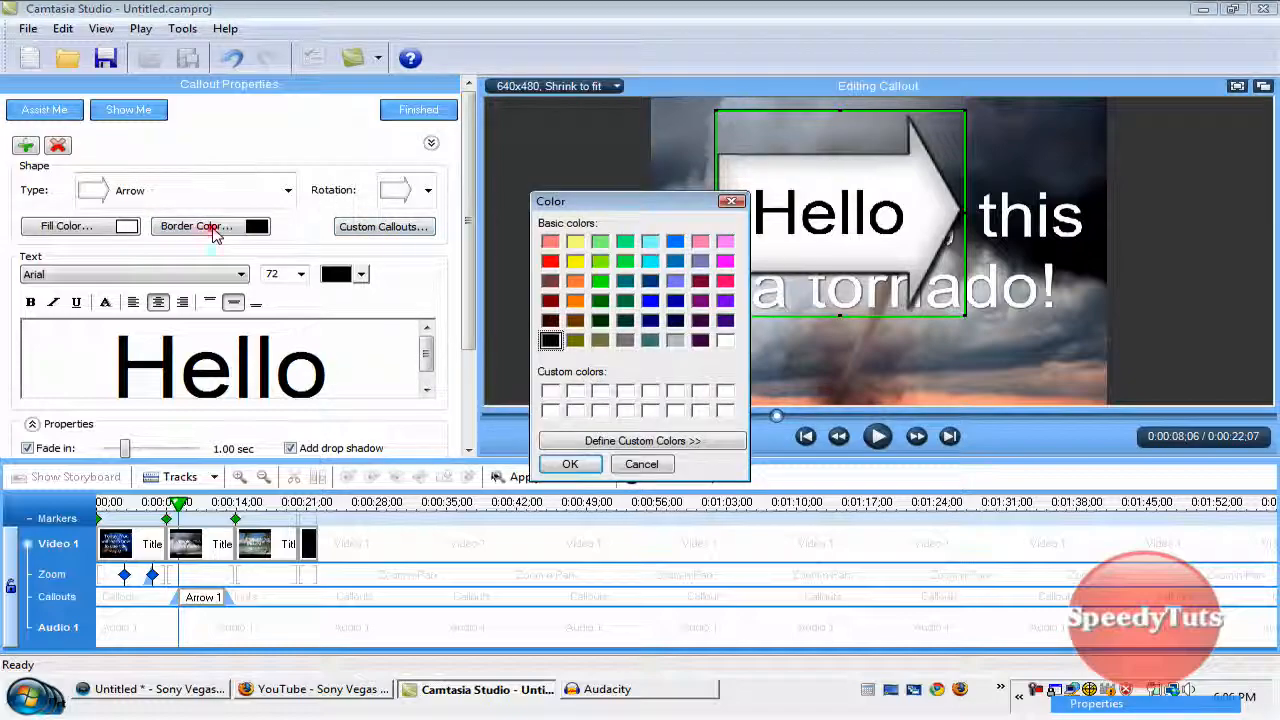
left_click(615, 458)
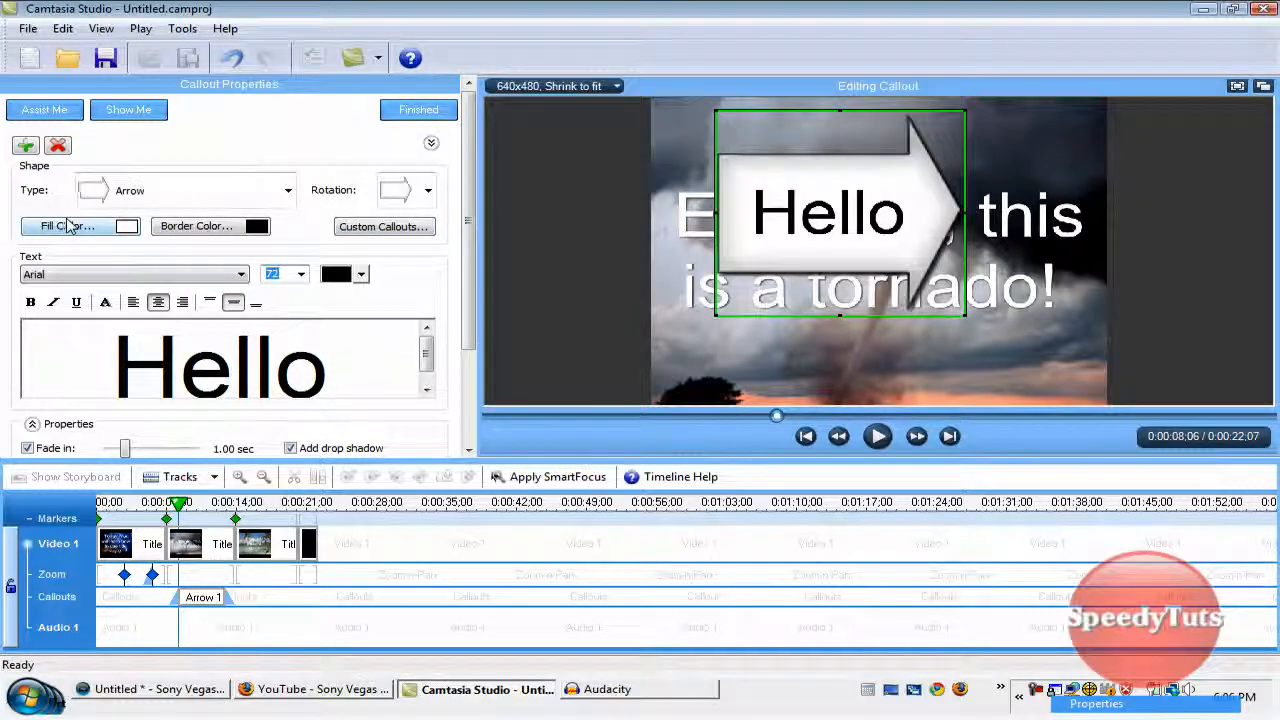
left_click(288, 190)
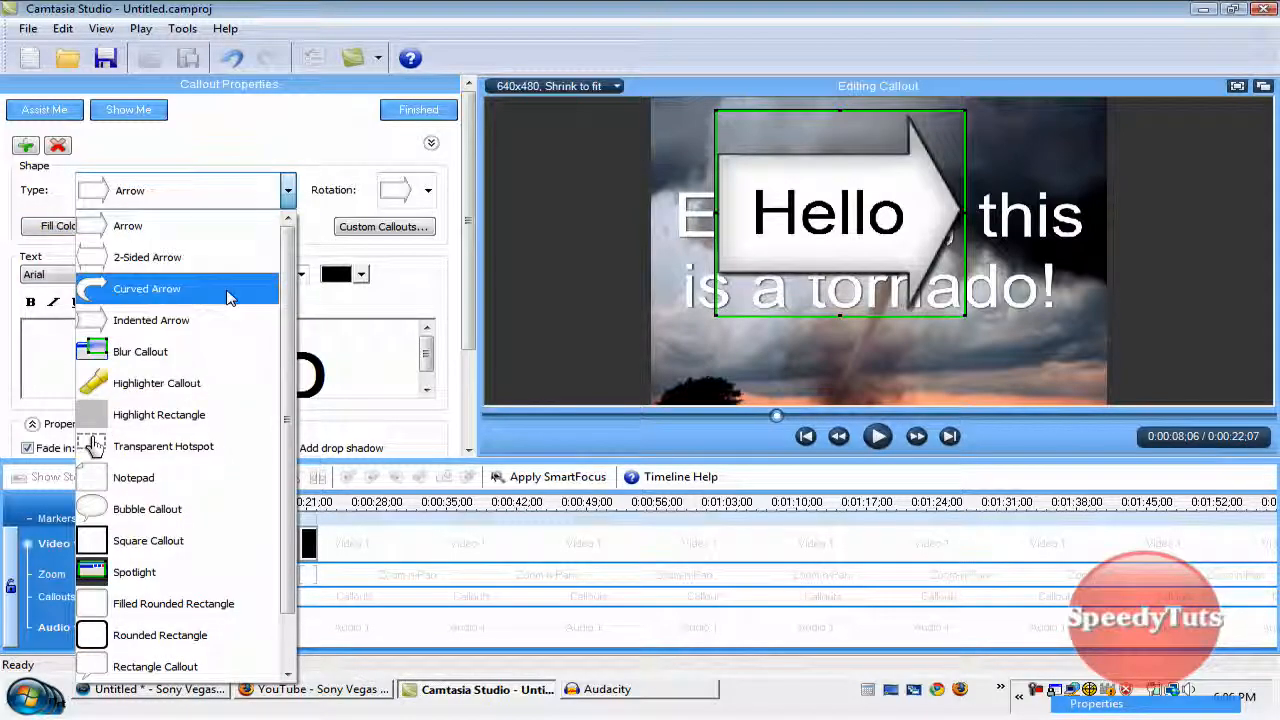
key("Escape")
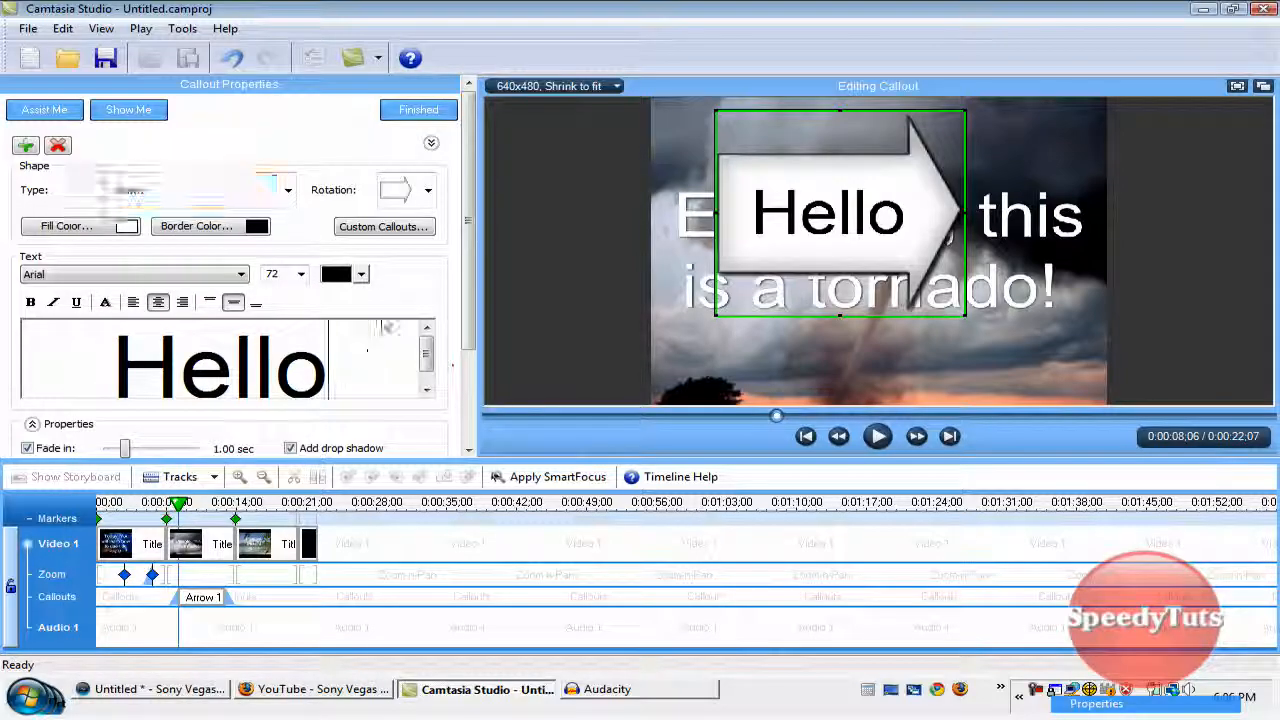
left_click(428, 190)
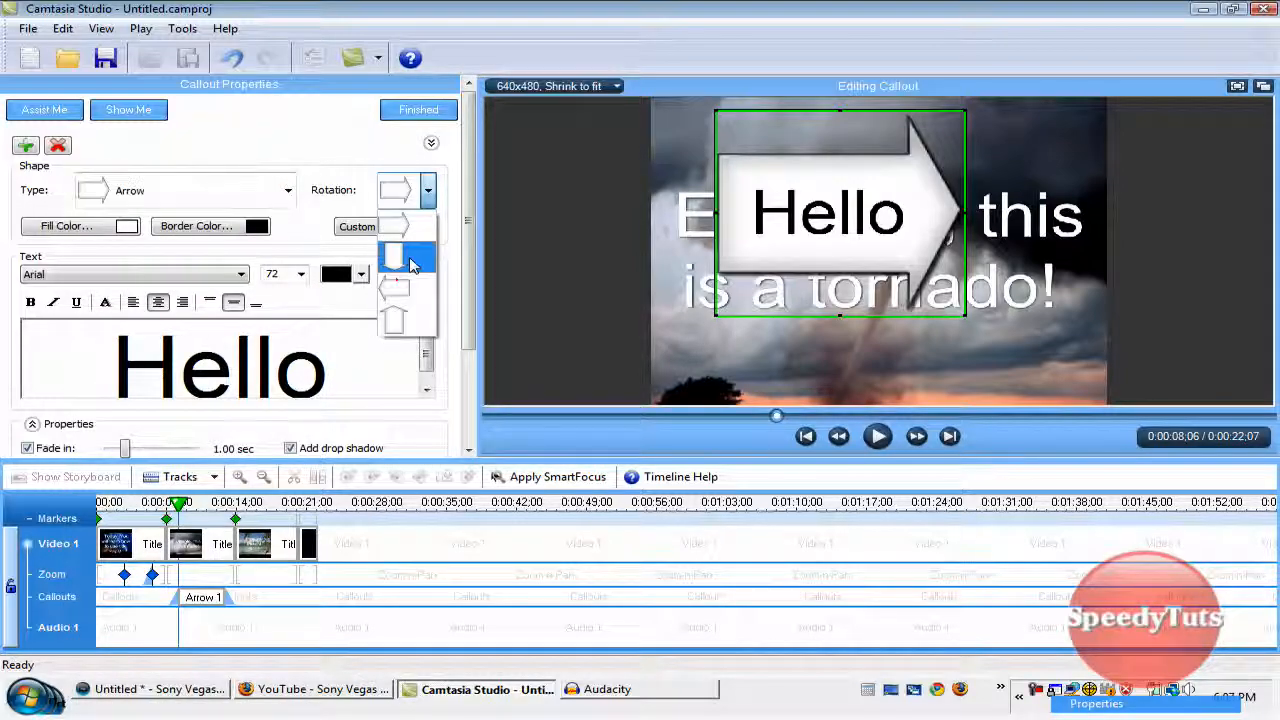
left_click(400, 255)
left_click(428, 190)
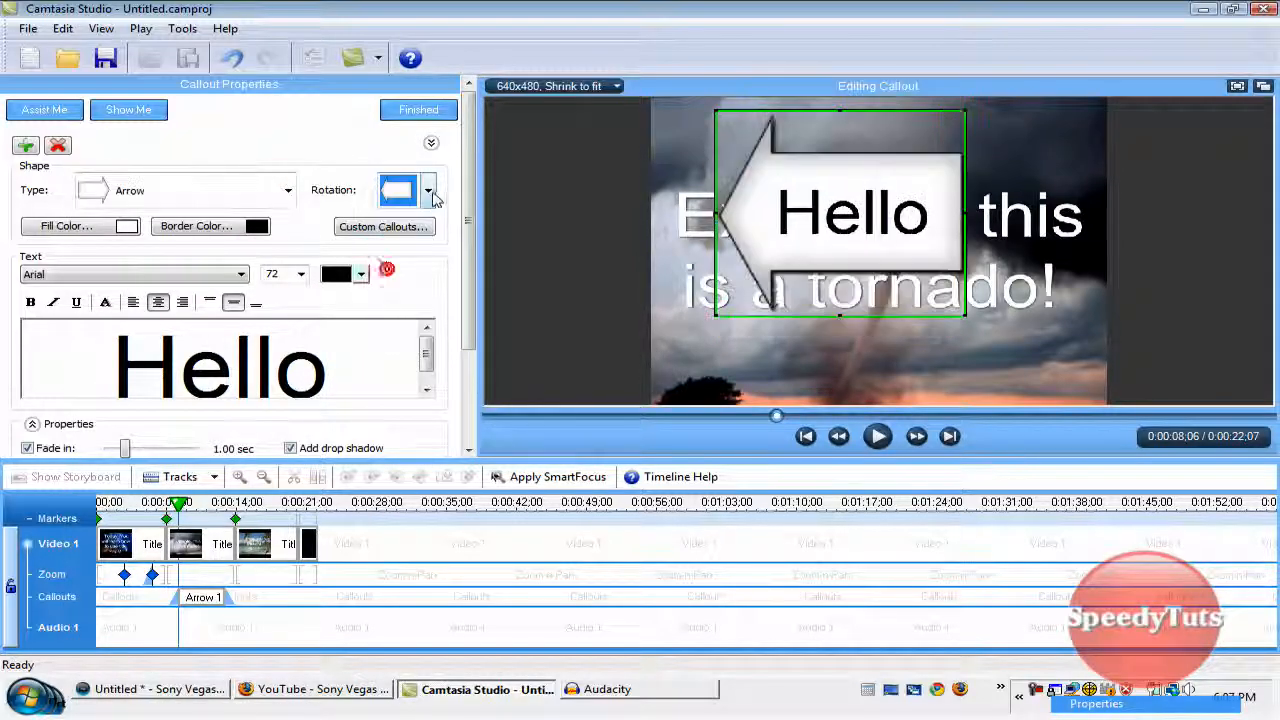
left_click(430, 190)
left_click(410, 300)
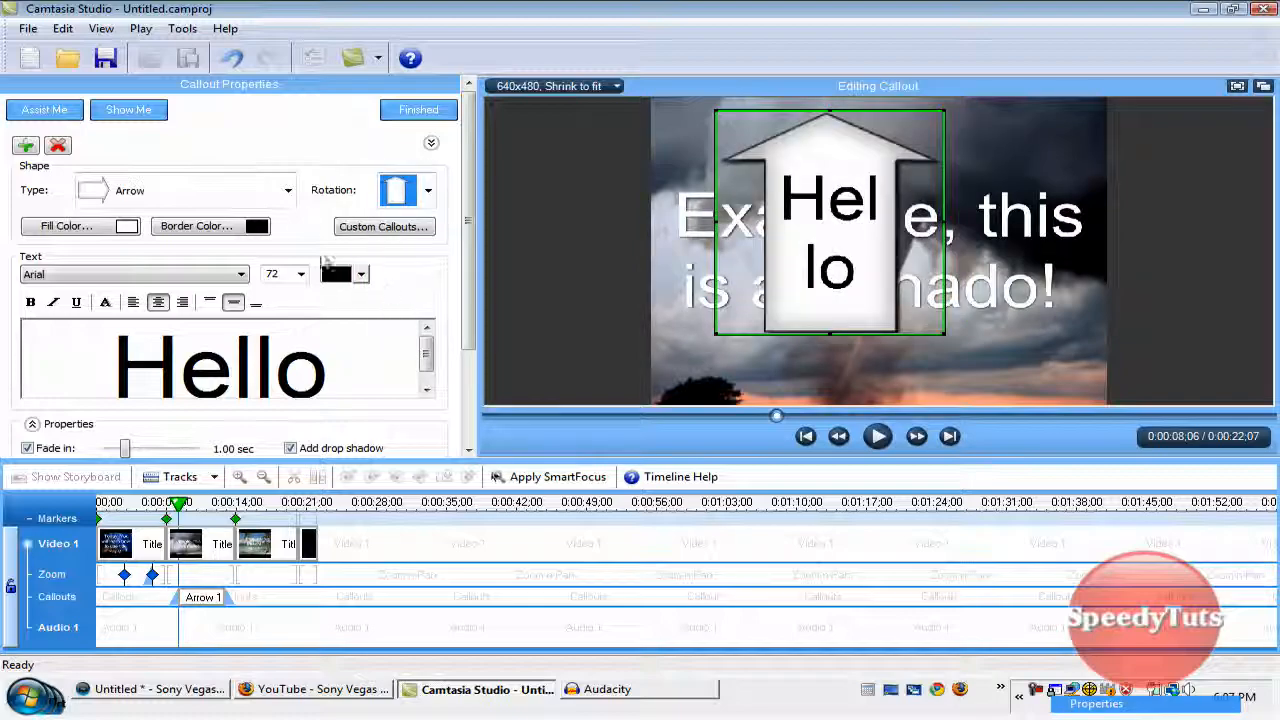
left_click(288, 190)
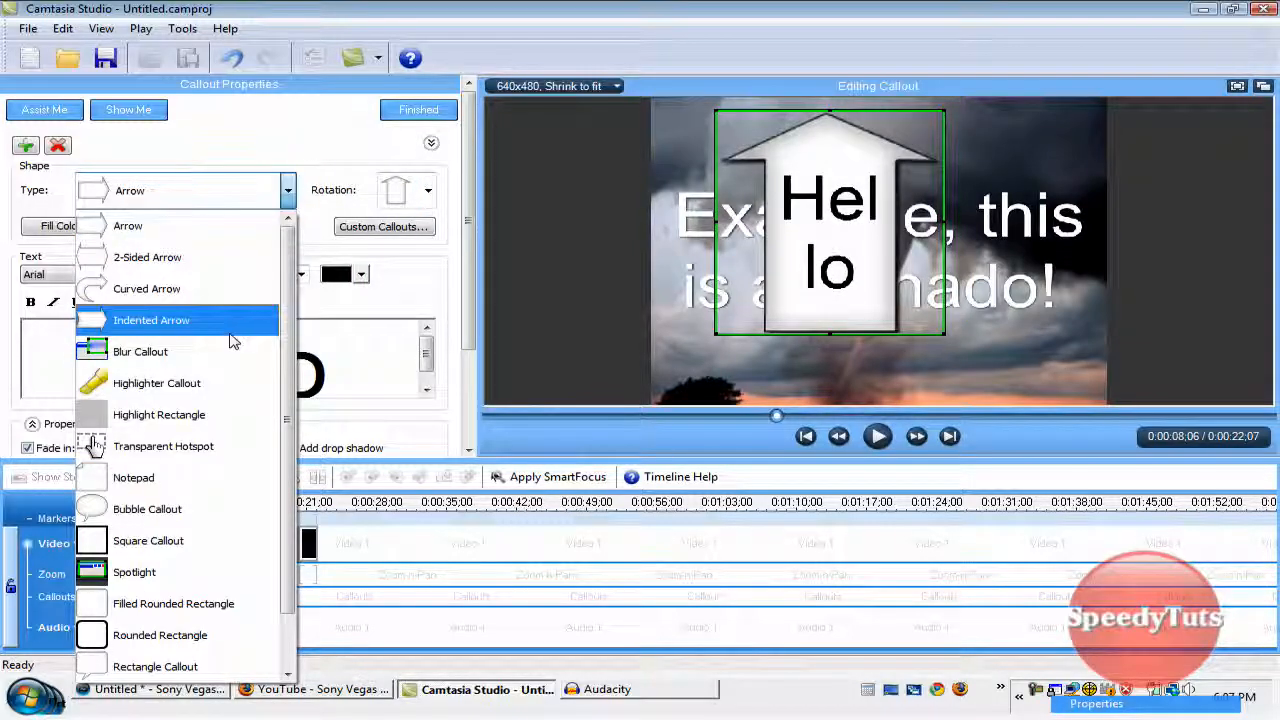
Step: Switch to a Blur Callout and reshape it into a wide strip covering 'Example,'
left_click(140, 351)
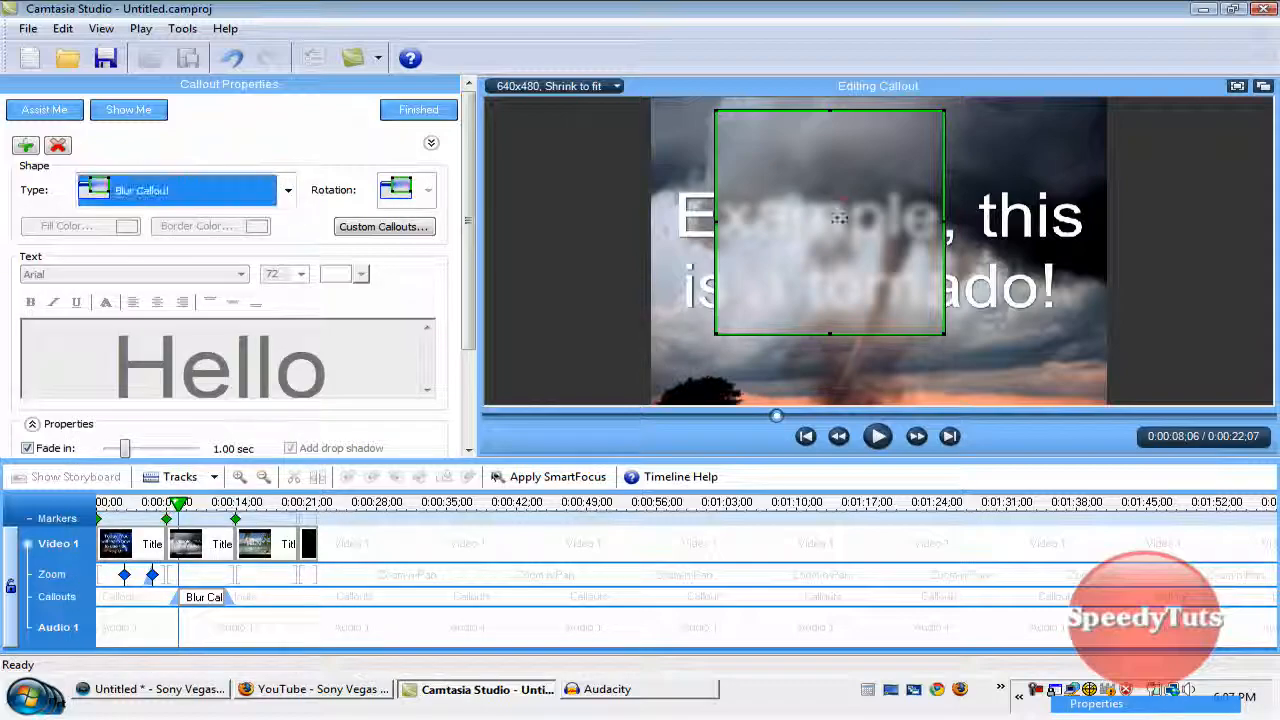
left_click_drag(725, 120, 701, 142)
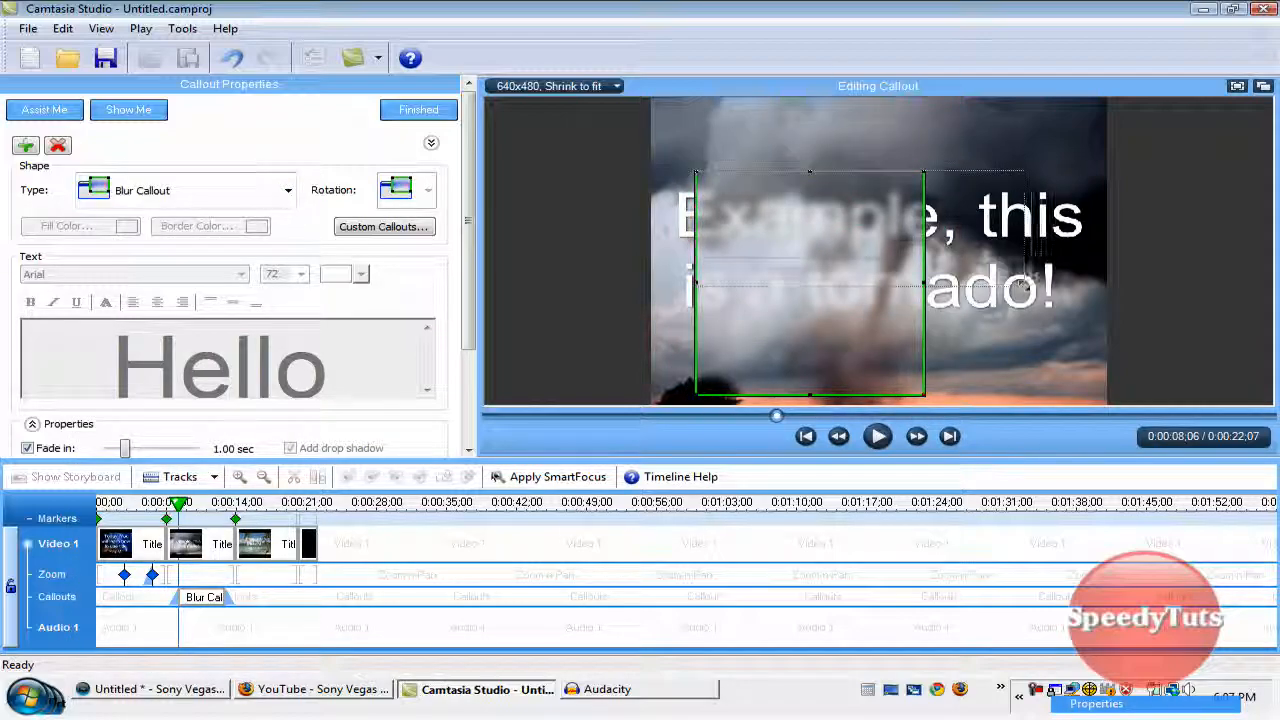
left_click_drag(923, 393, 1043, 248)
left_click_drag(950, 226, 915, 224)
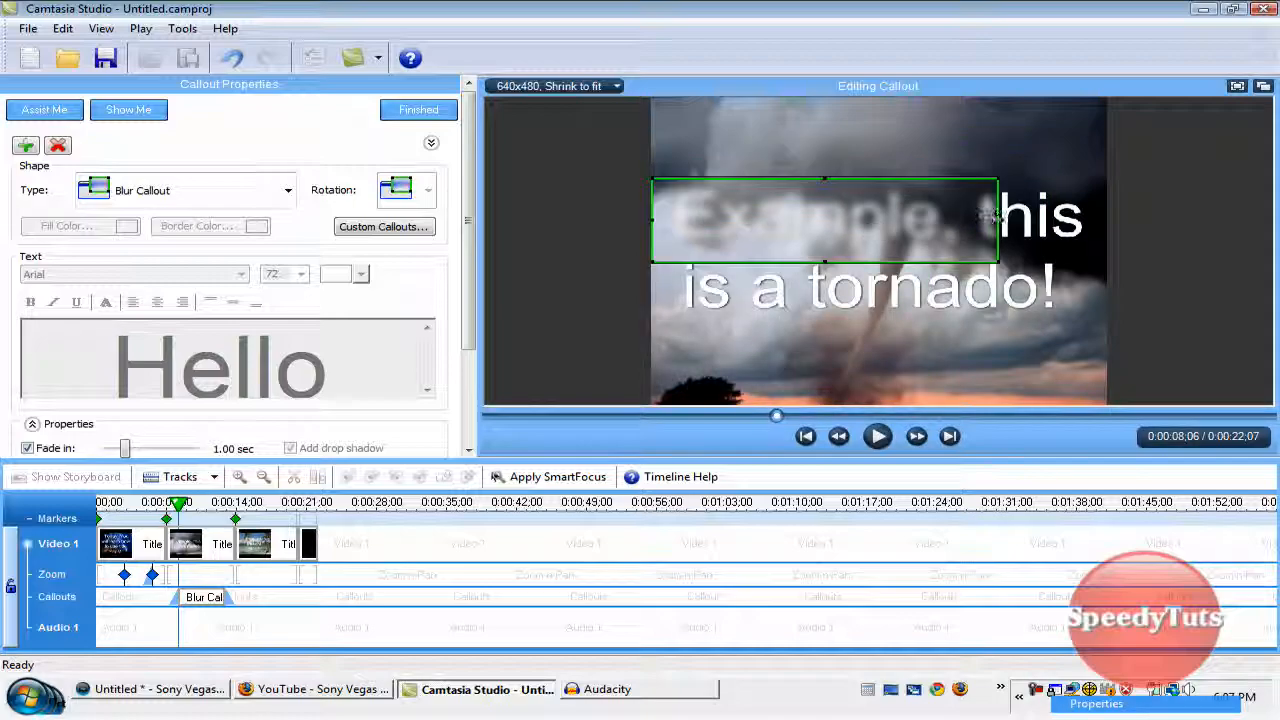
left_click_drag(998, 220, 892, 230)
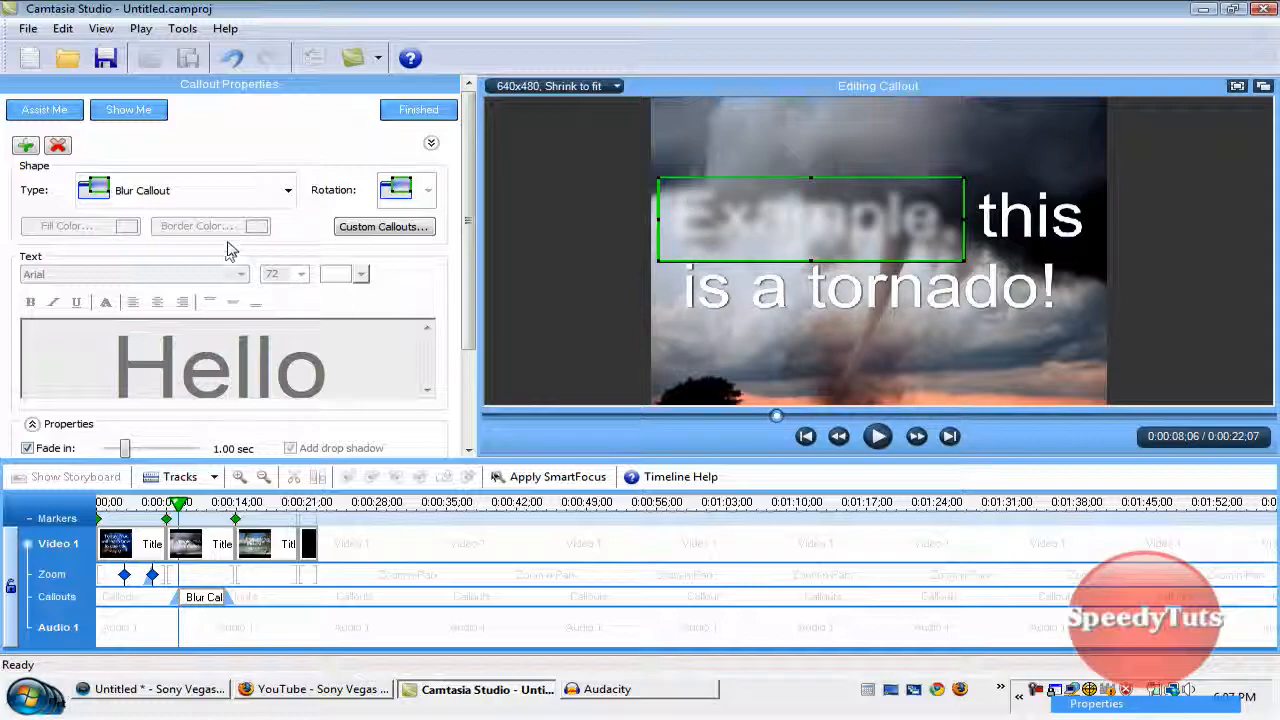
left_click_drag(467, 230, 467, 267)
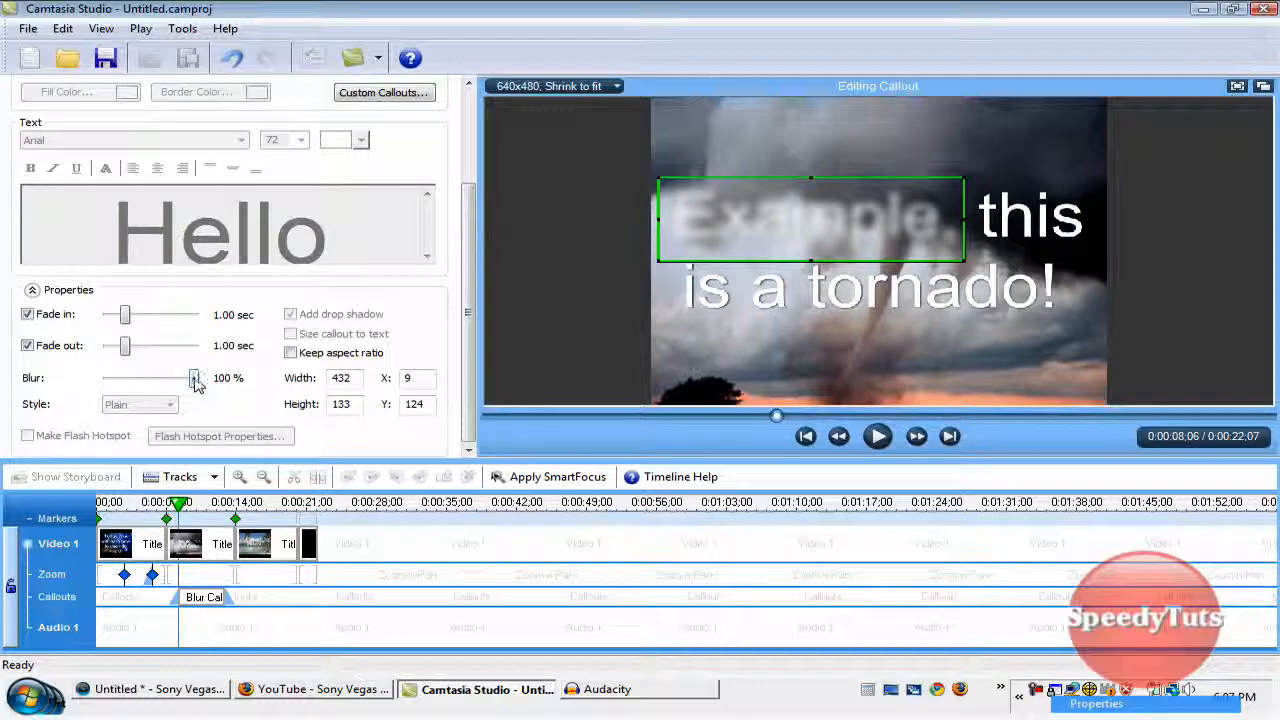
Step: Adjust the Blur strength slider and nudge the strip to fully cover 'Example,'
mouse_move(194, 378)
left_mouse_down()
mouse_move(106, 378)
mouse_move(194, 378)
left_mouse_up()
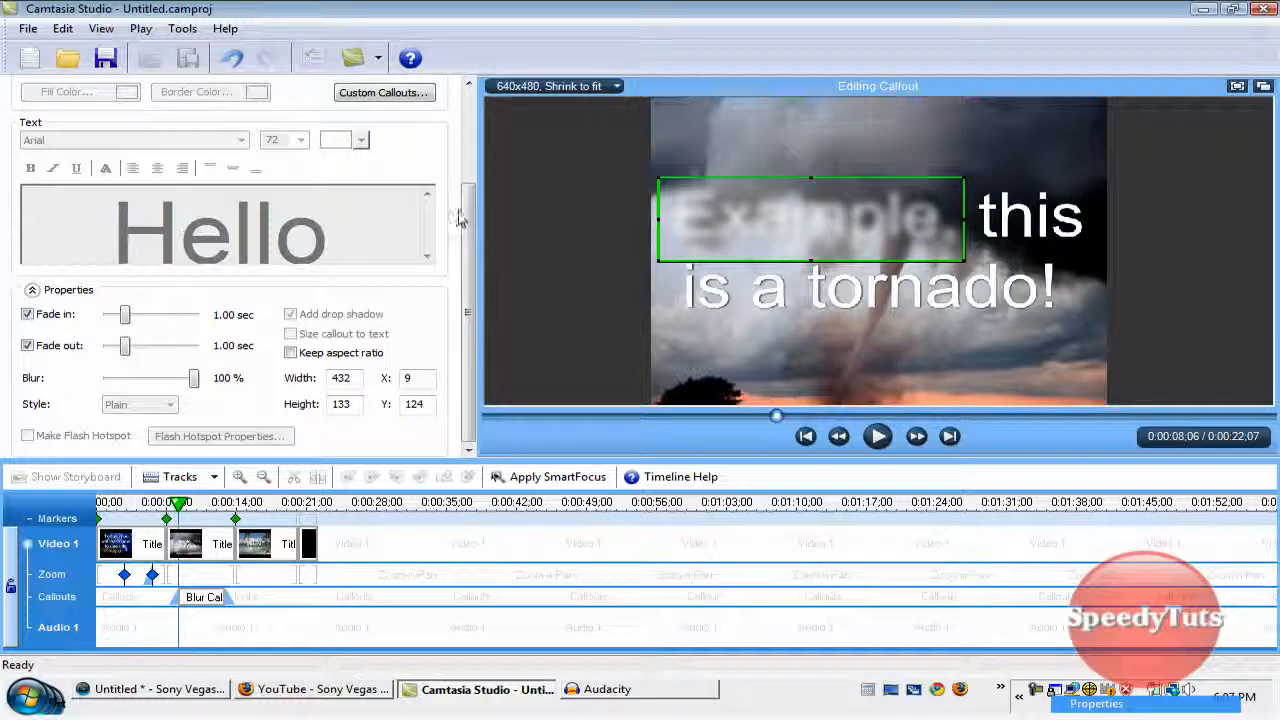
left_click_drag(468, 215, 468, 140)
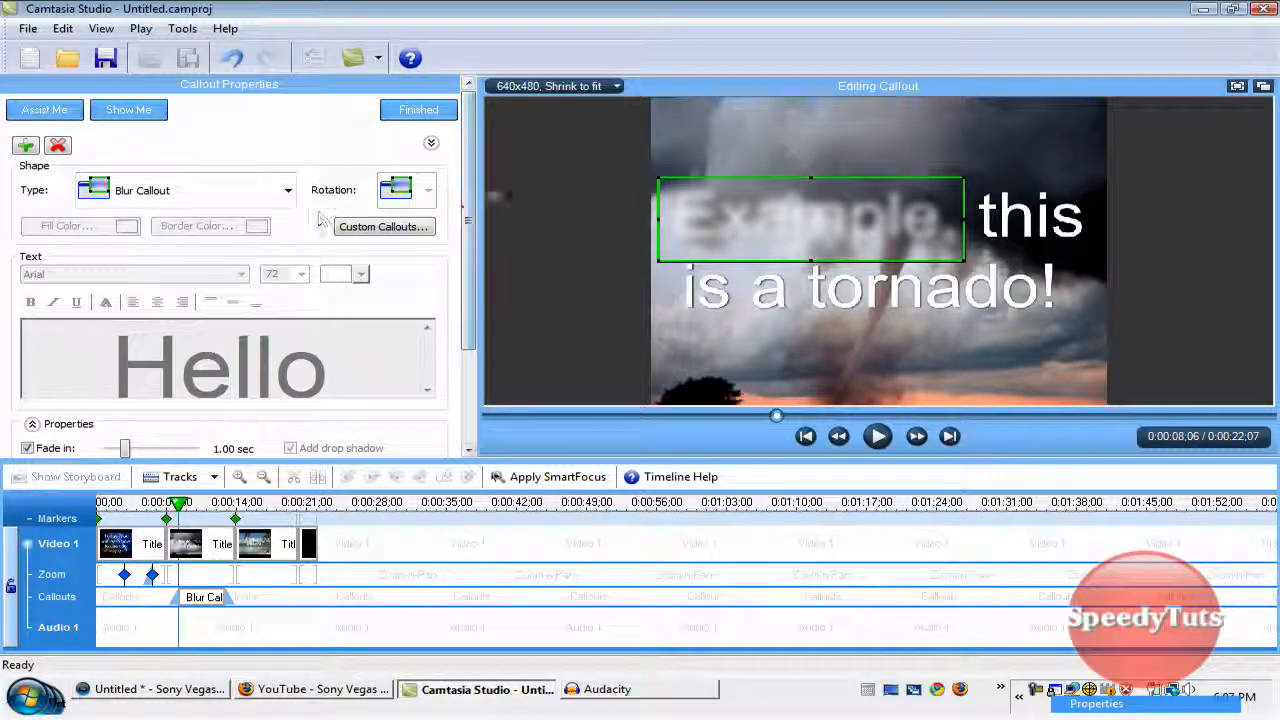
left_click_drag(903, 223, 923, 215)
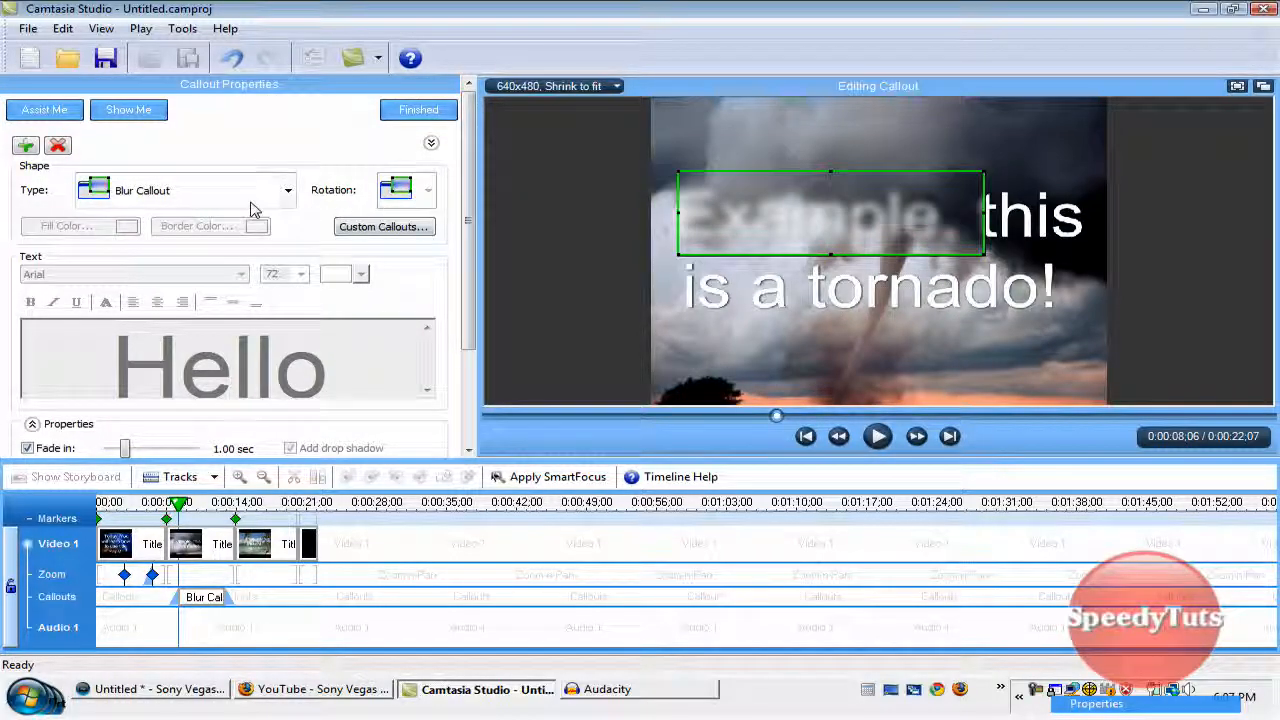
left_click(288, 190)
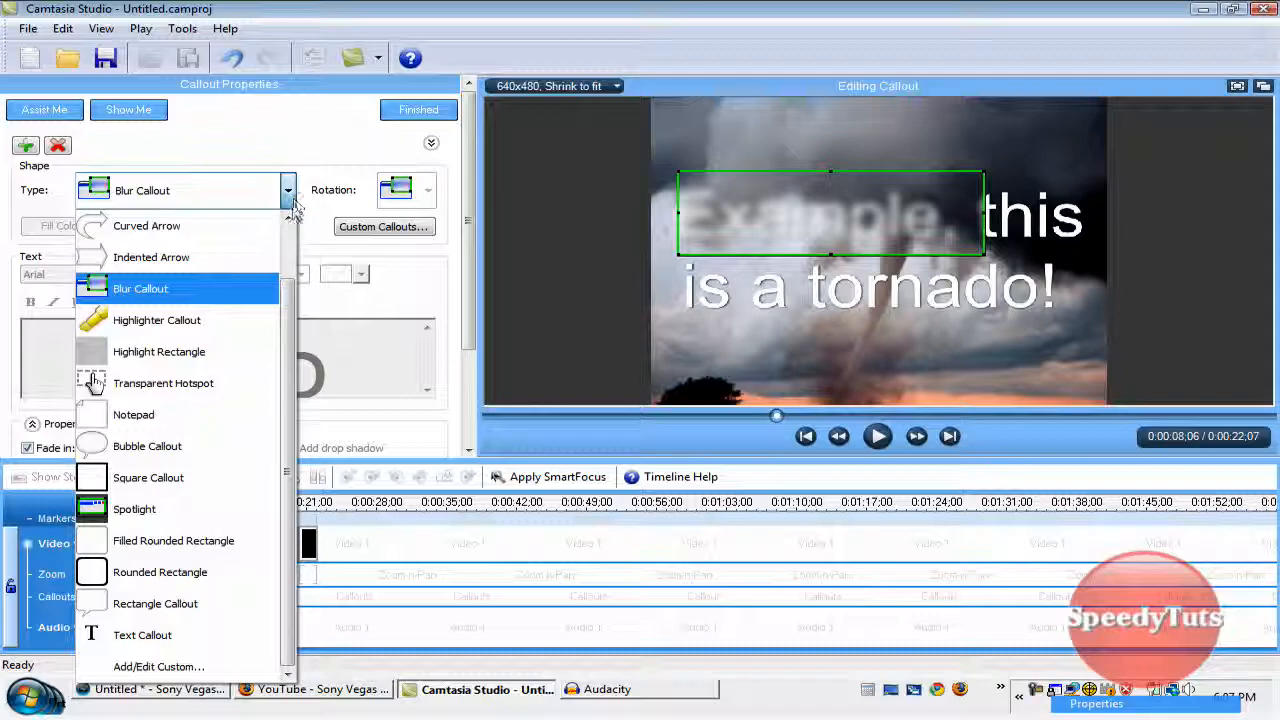
Step: Make it a yellow Highlighter Callout over 'Example,', delete the Hello text and trim its right edge to fit
left_click(157, 320)
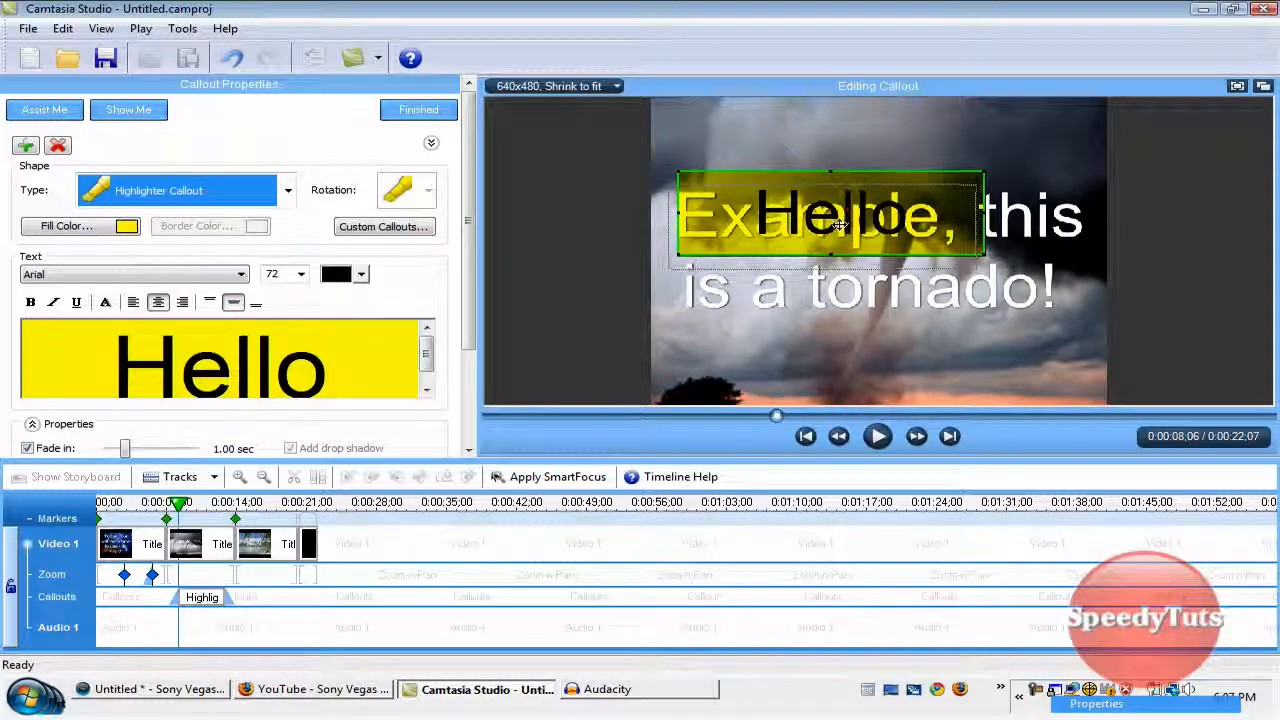
left_click_drag(850, 215, 838, 233)
left_click_drag(395, 365, 25, 322)
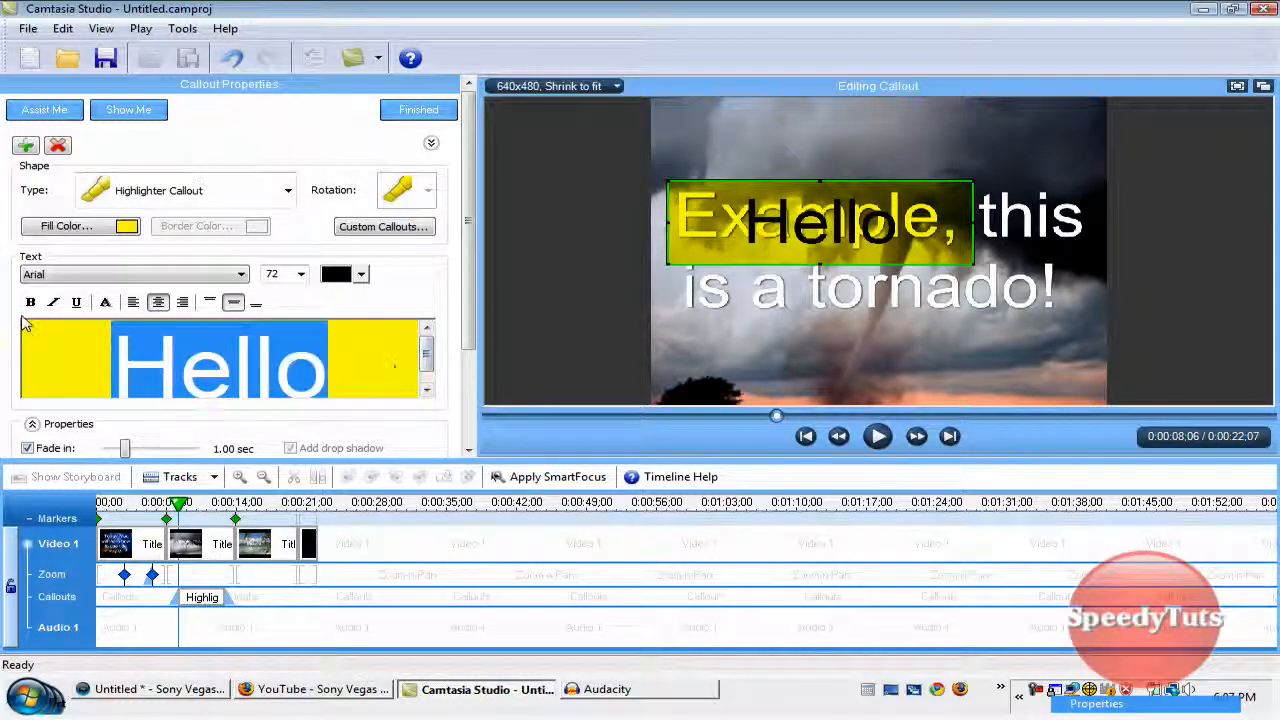
key("Delete")
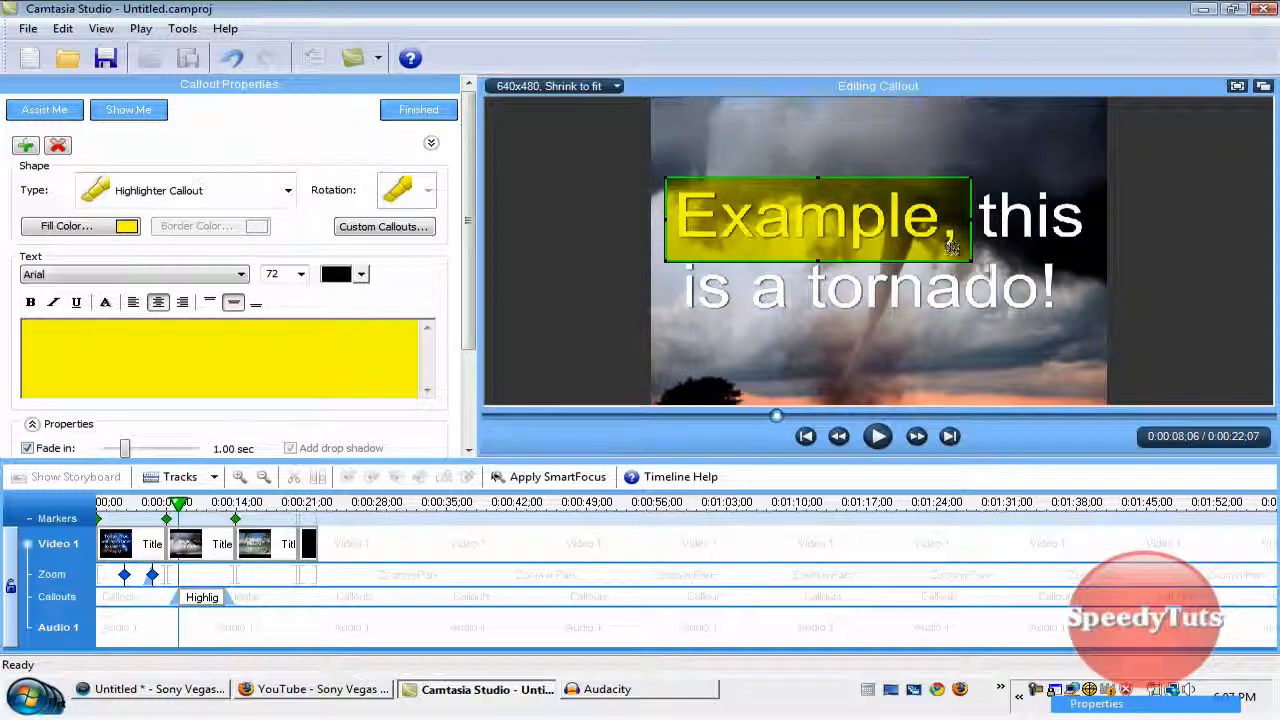
left_click_drag(970, 262, 962, 256)
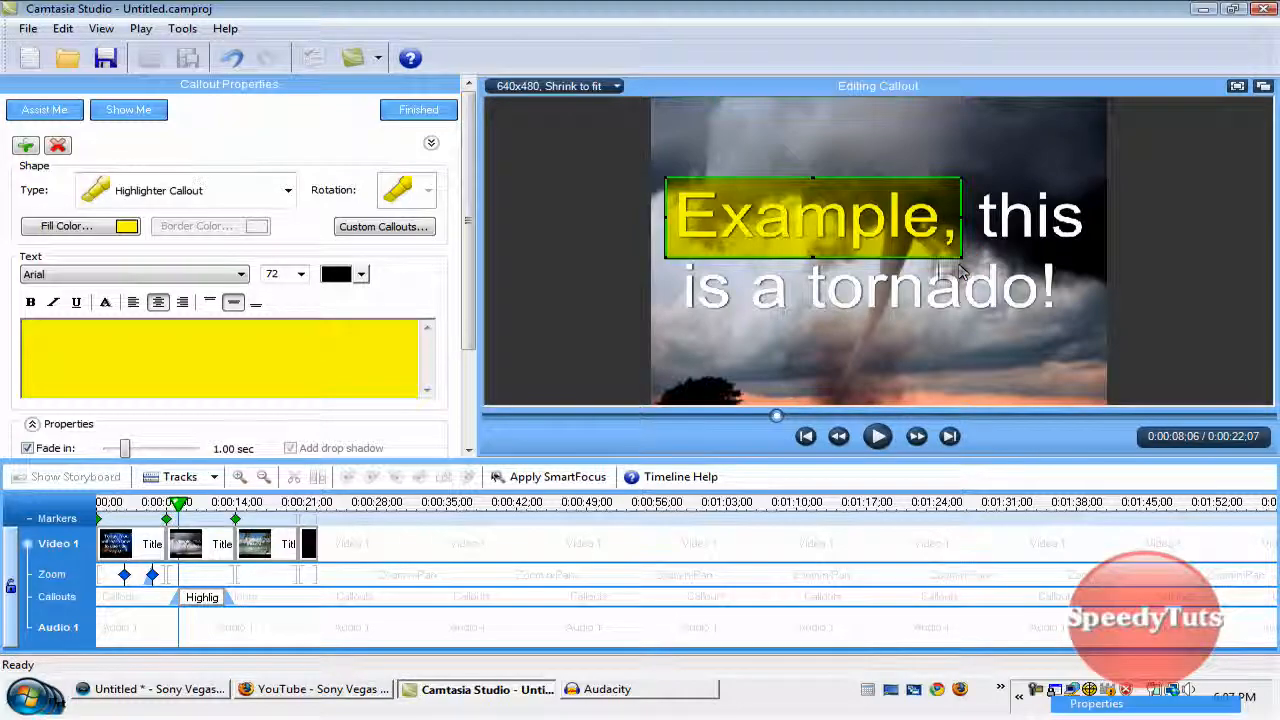